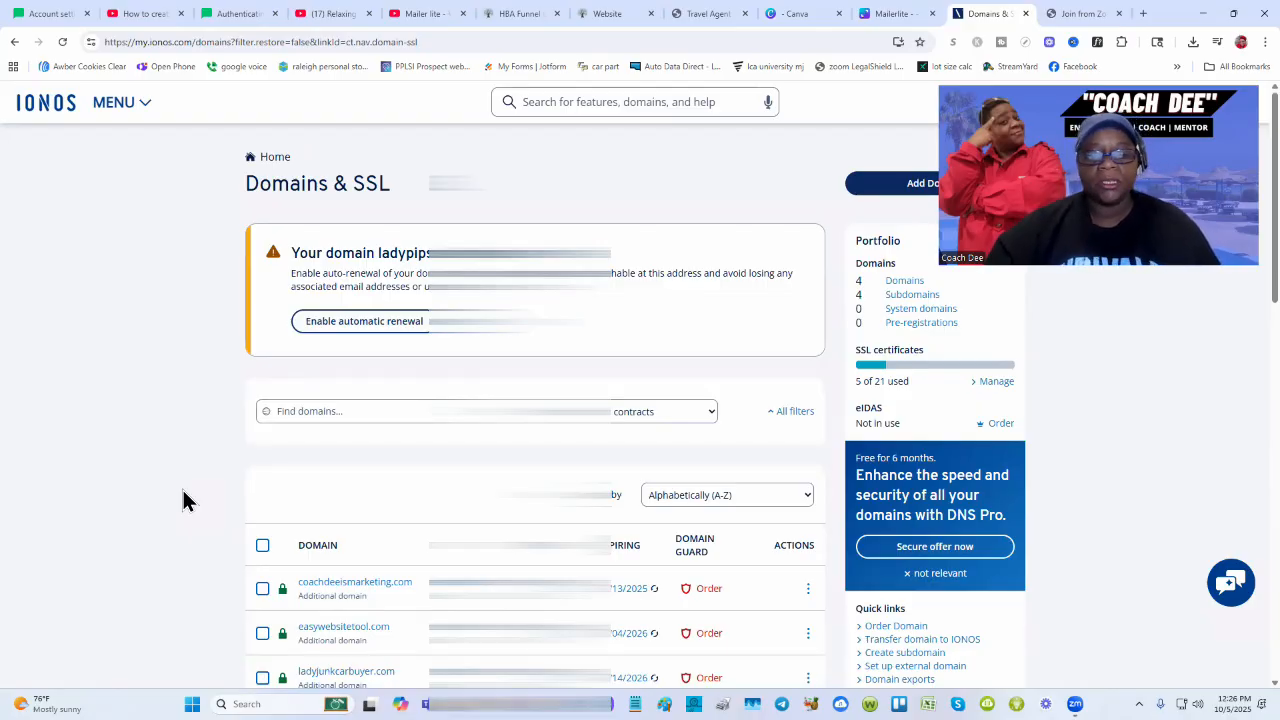
From the ladypips.com domain's Actions menu, choose Create an email address
scroll(182, 487, "down", 3)
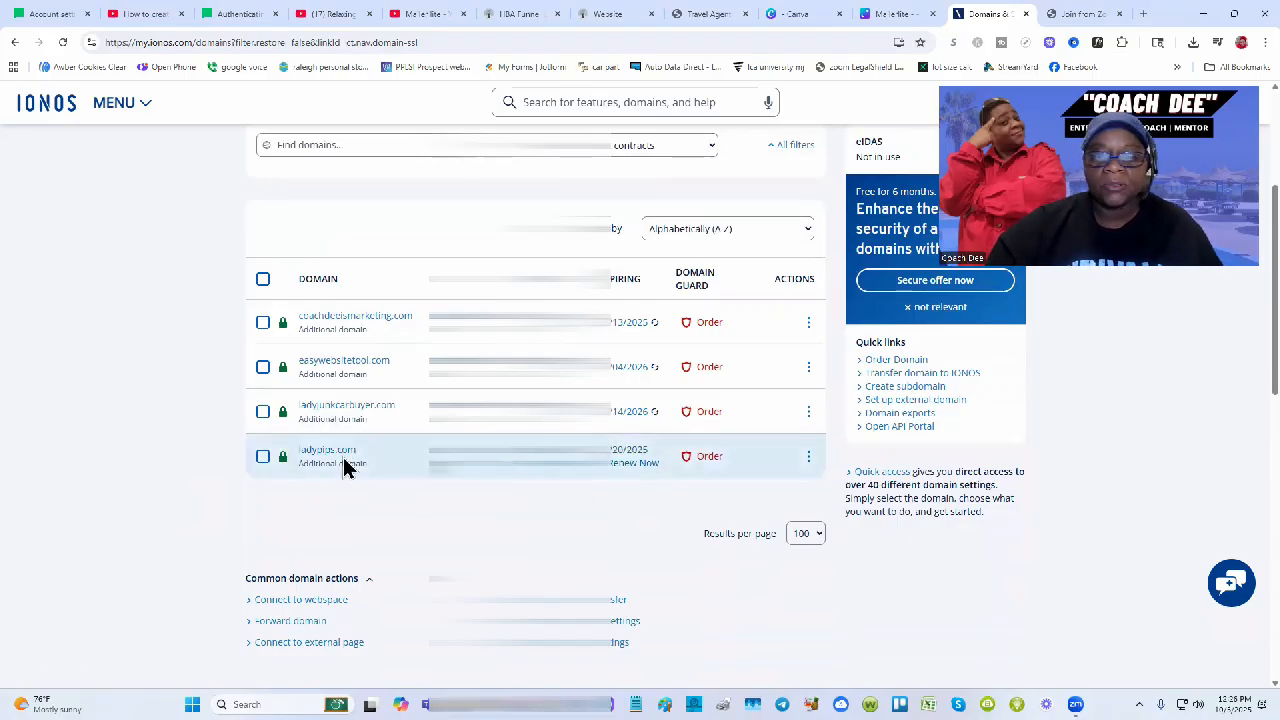
left_click(809, 458)
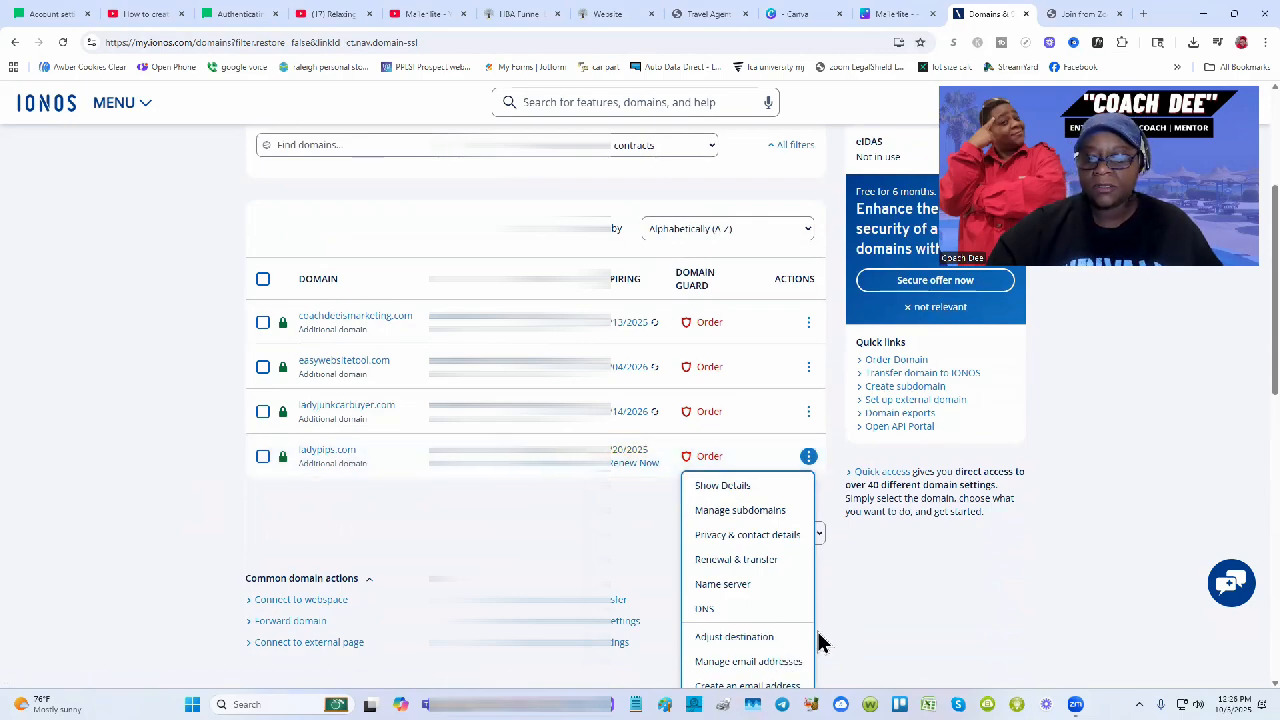
scroll(818, 641, "down", 1)
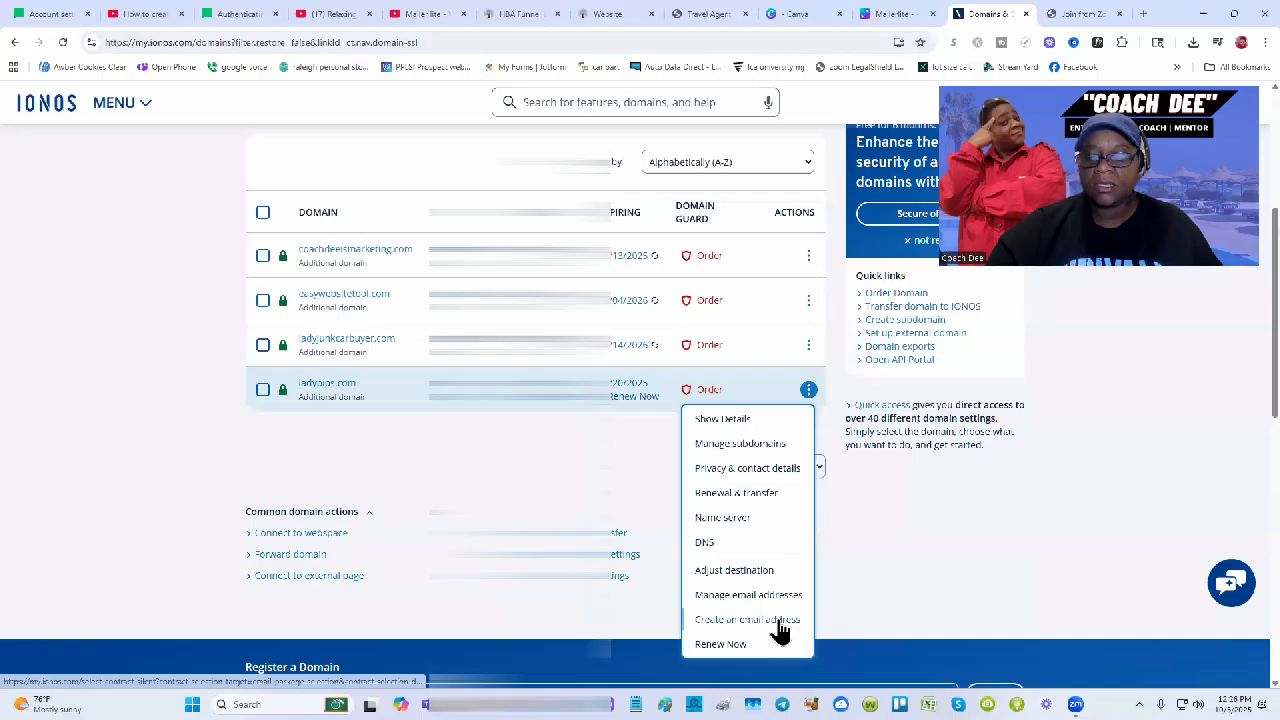
left_click(781, 626)
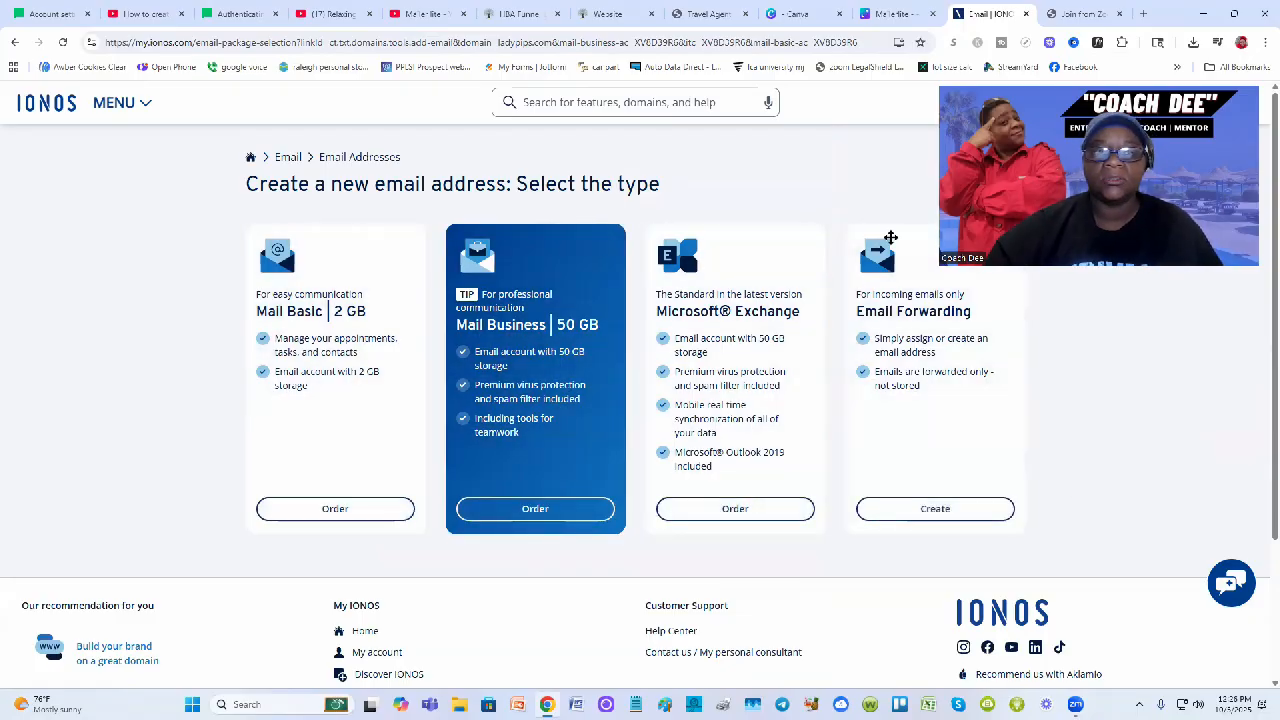
left_click_drag(890, 237, 194, 234)
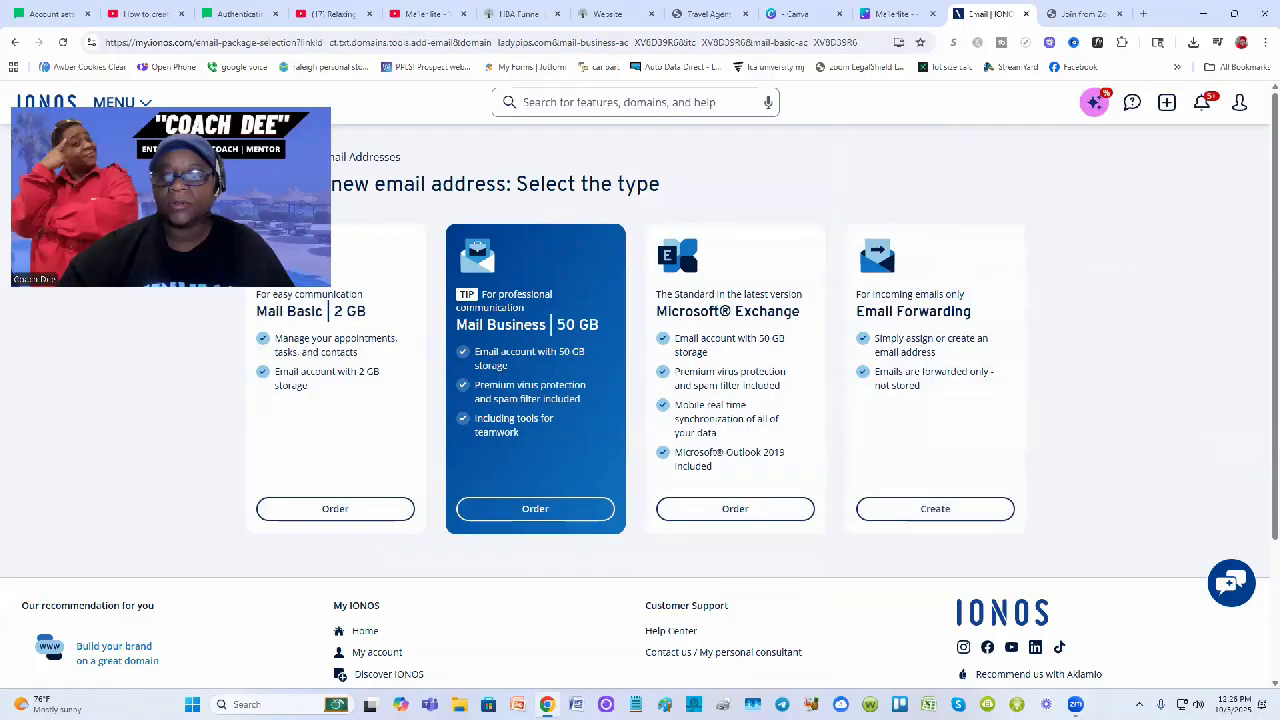
left_click(945, 515)
left_click(586, 341)
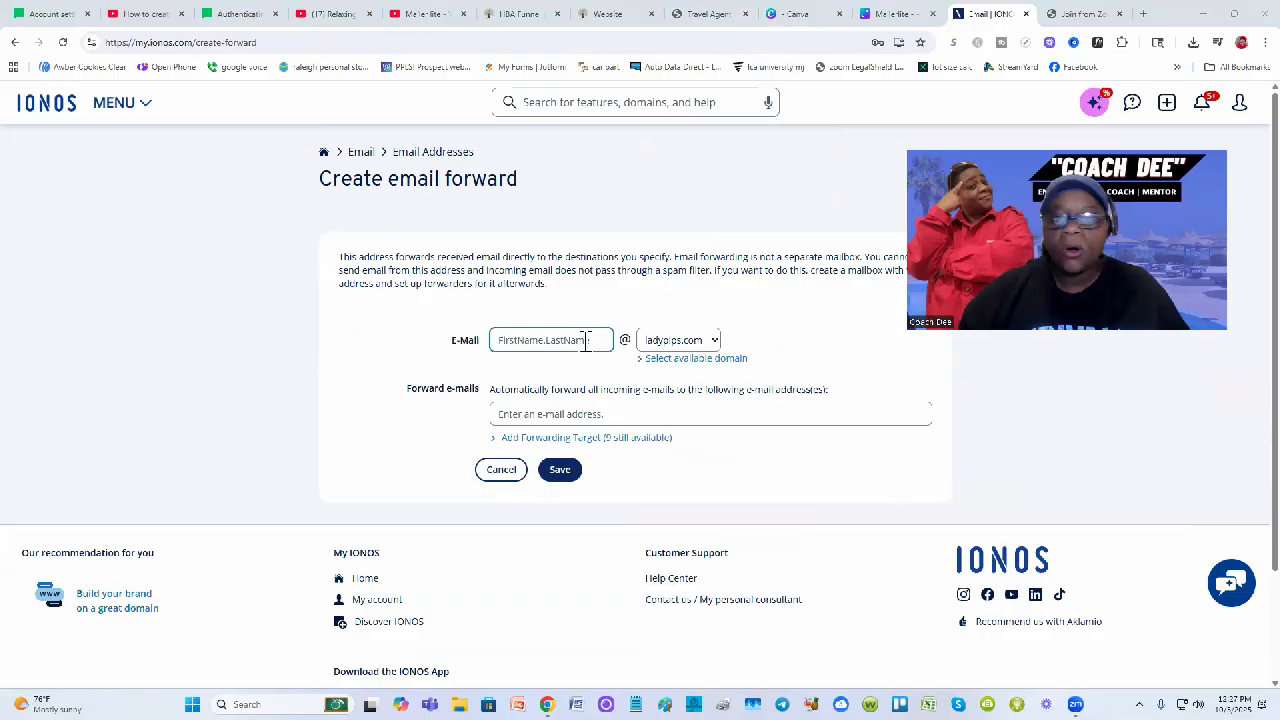
left_click(585, 341)
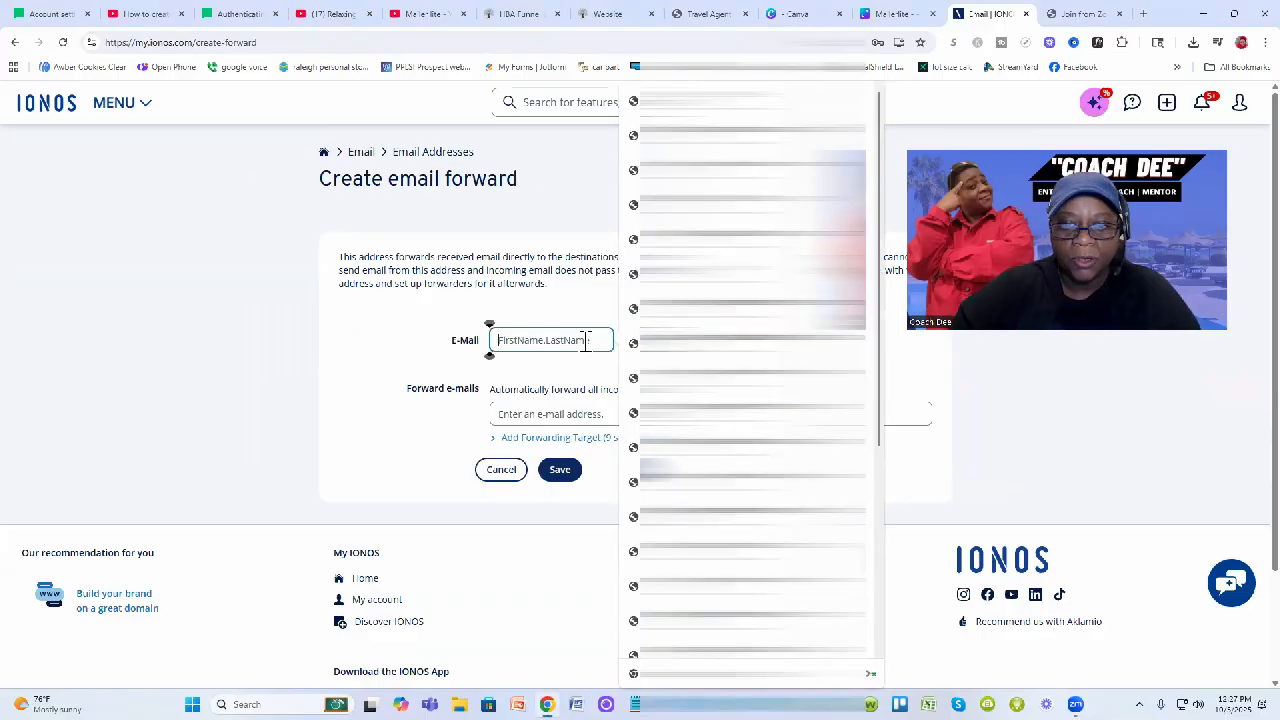
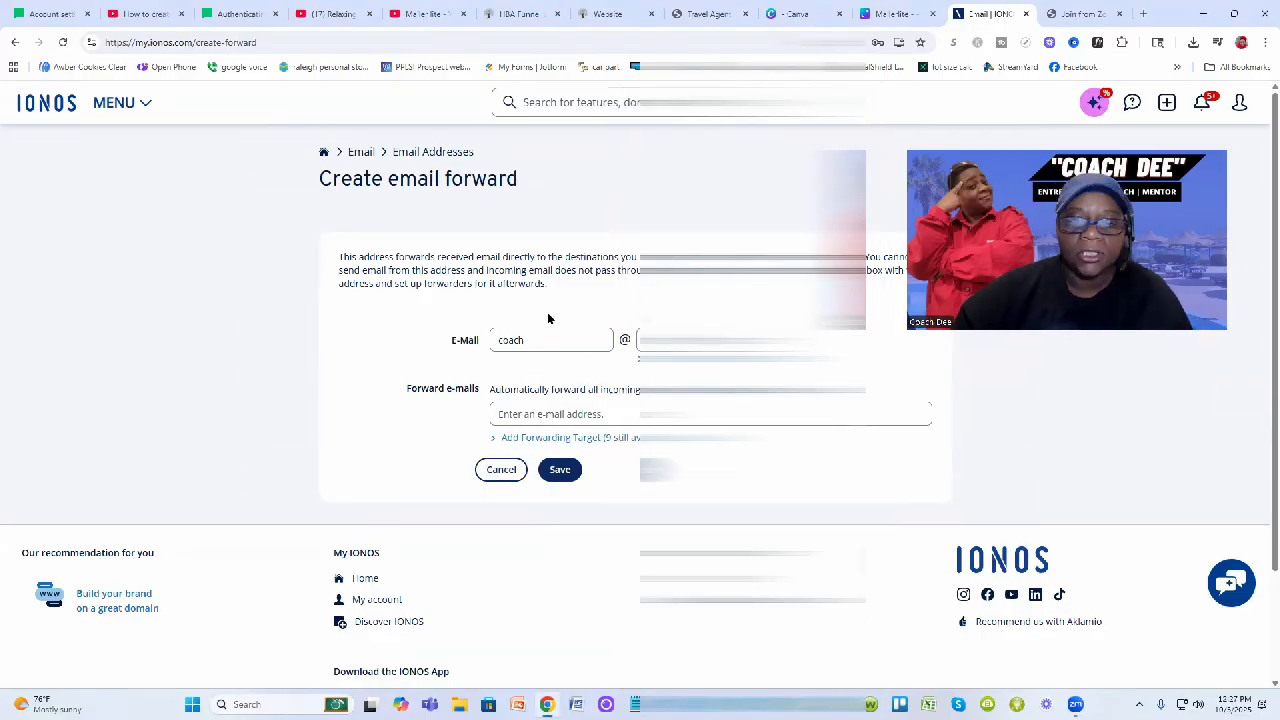
left_click(581, 418)
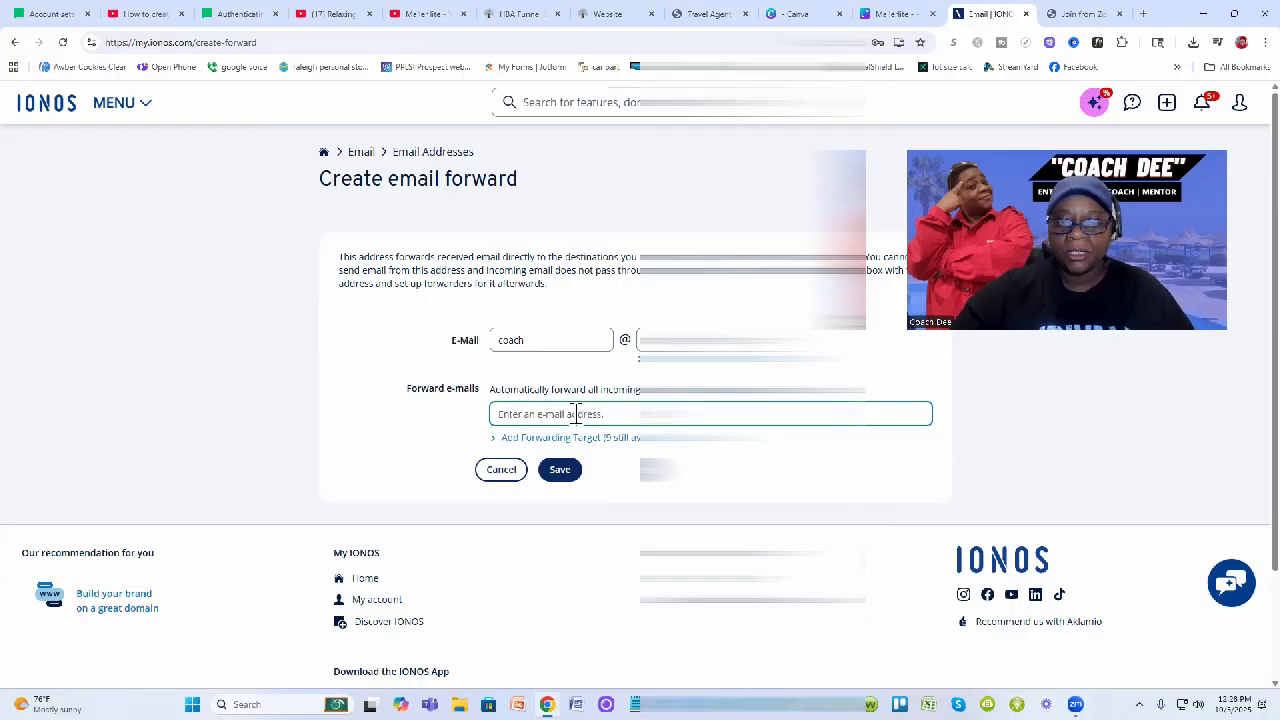
left_click(560, 470)
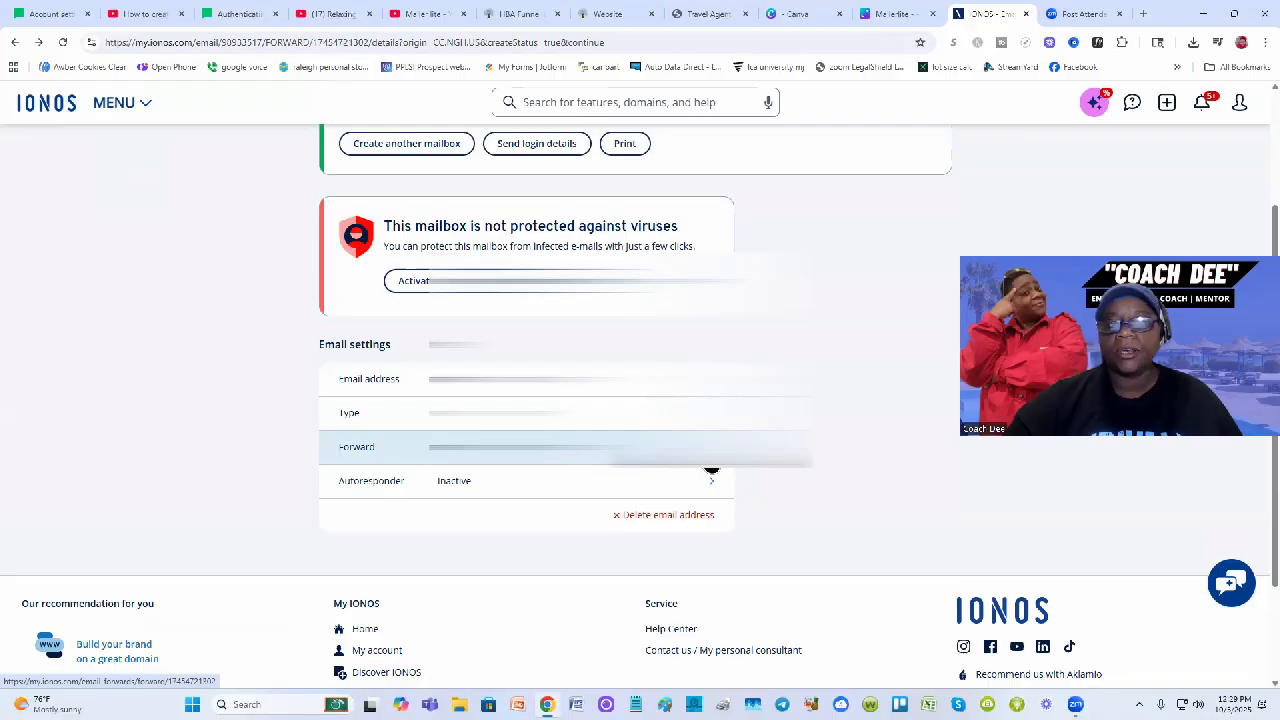
Show the coach address's forwarding targets and start adding another one
left_click(710, 463)
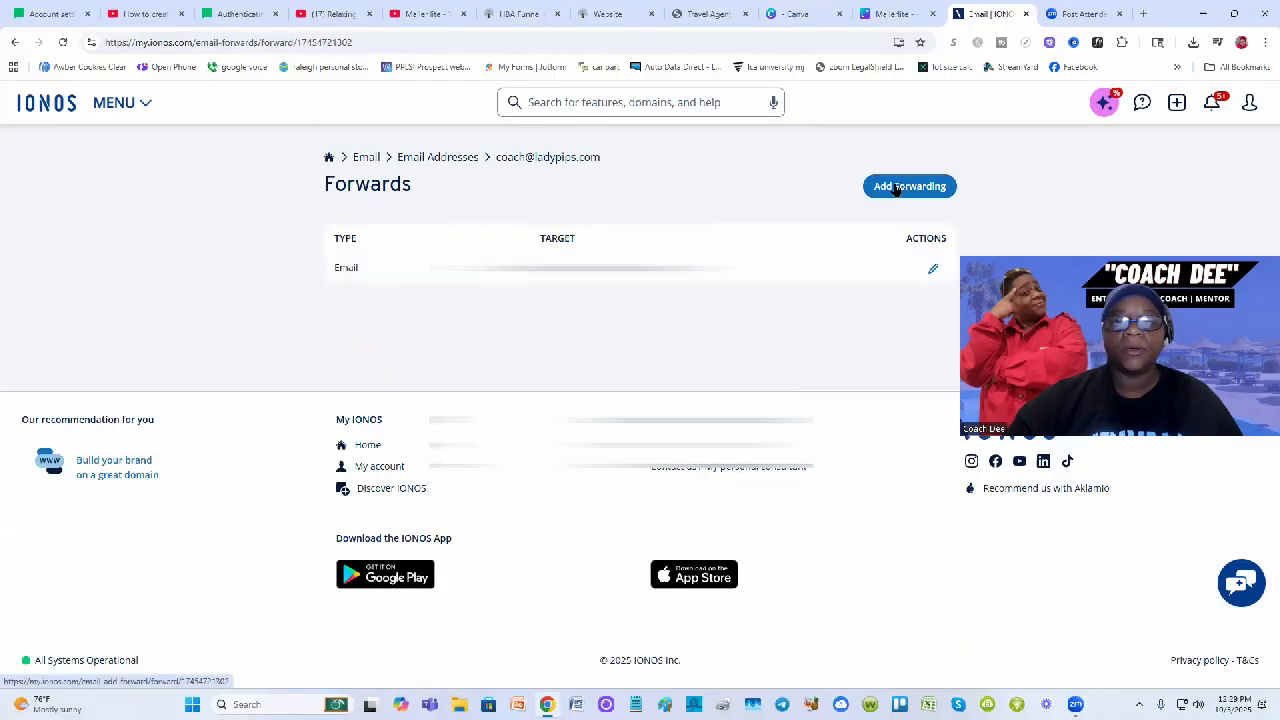
left_click(896, 188)
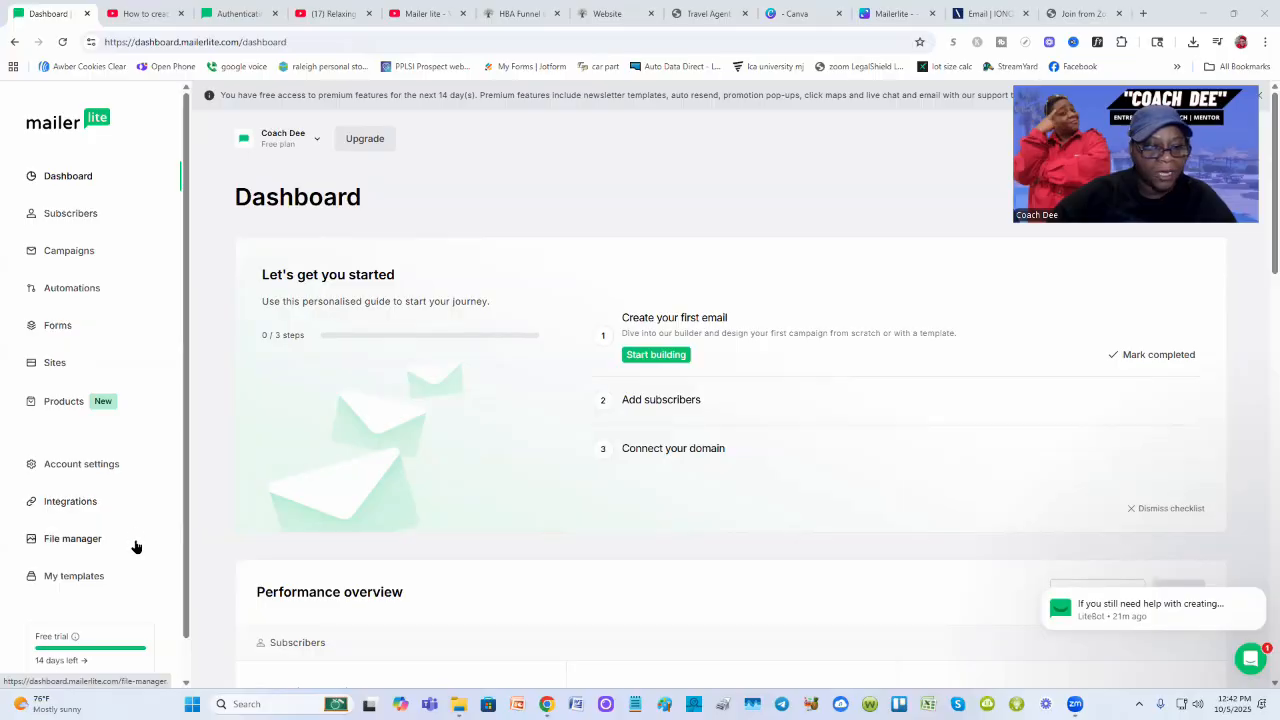
Go to Account settings > Domains in MailerLite and start adding a sending domain
left_click(93, 465)
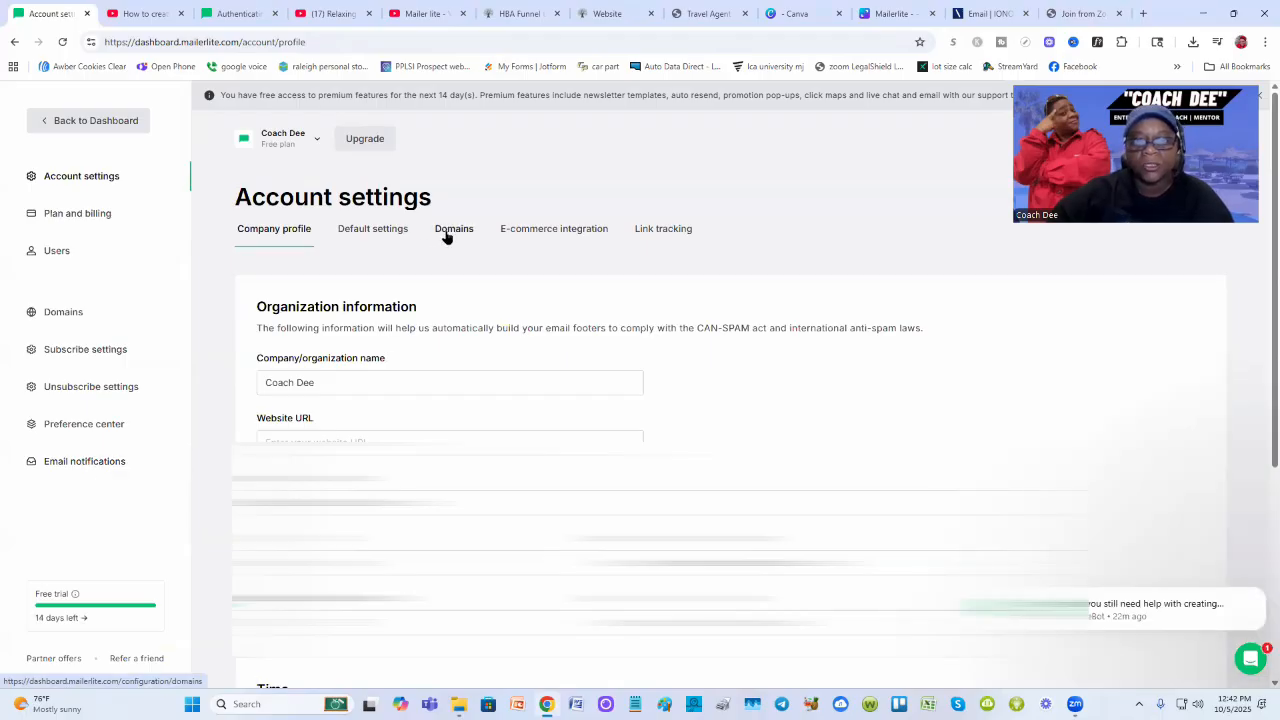
left_click(452, 229)
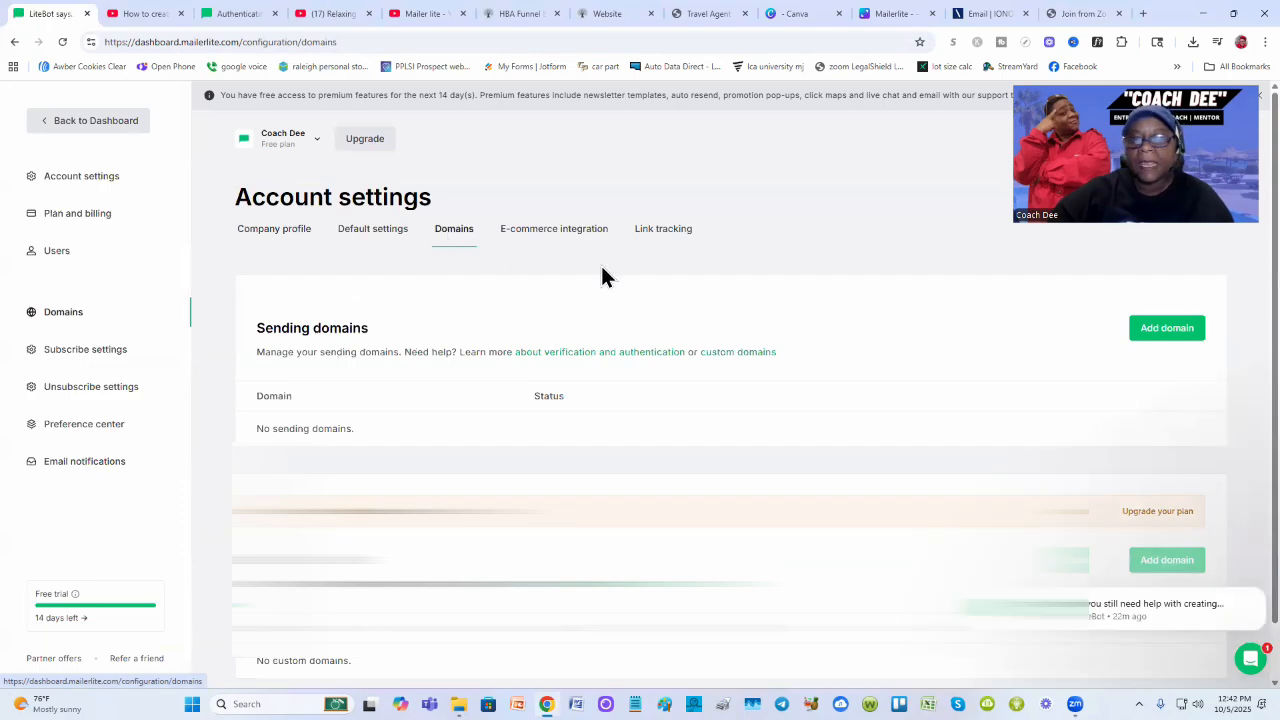
left_click(1160, 330)
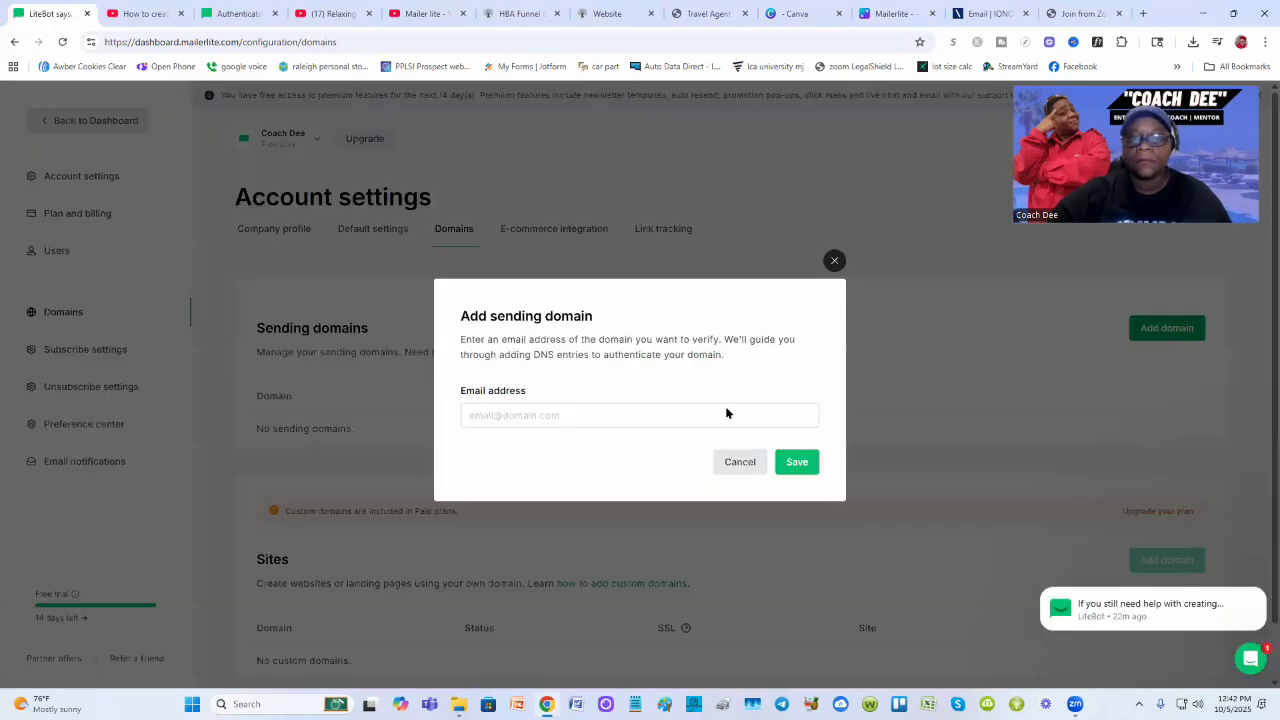
Select the Email address field to enter an address at ladypips.com
left_click(529, 418)
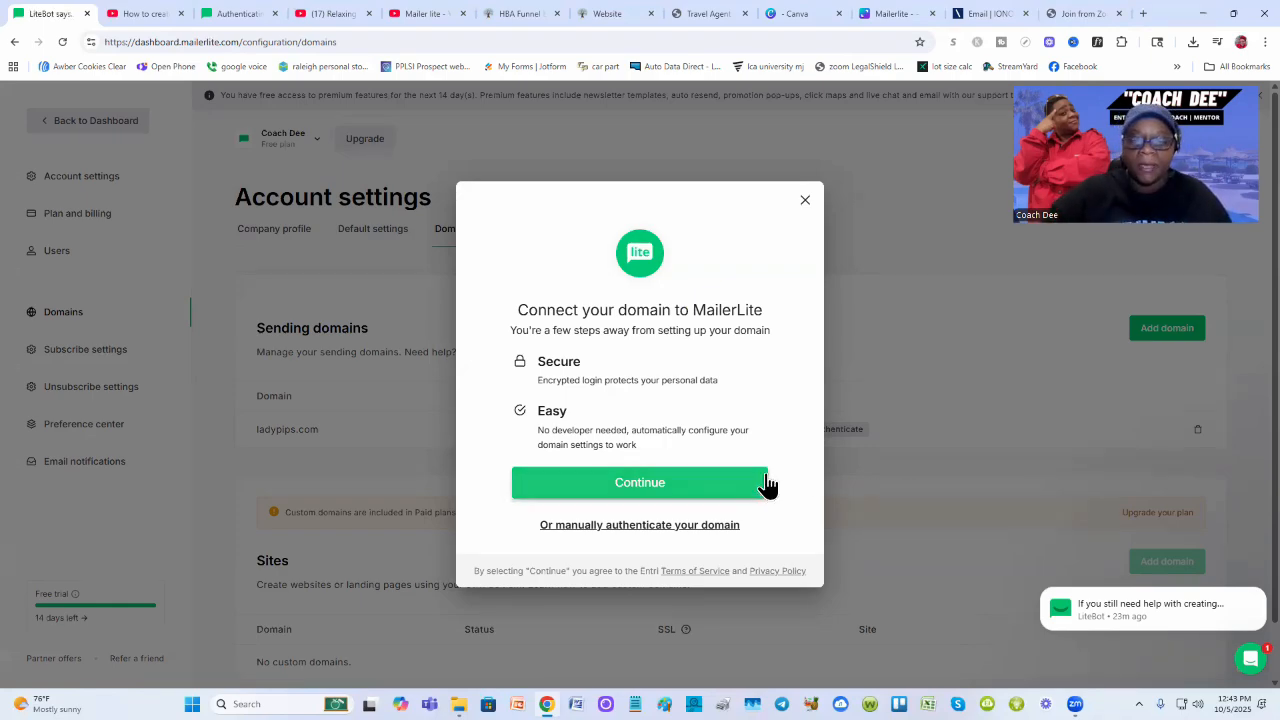
Continue connecting ladypips.com and authorize the connection with IONOS
left_click(712, 485)
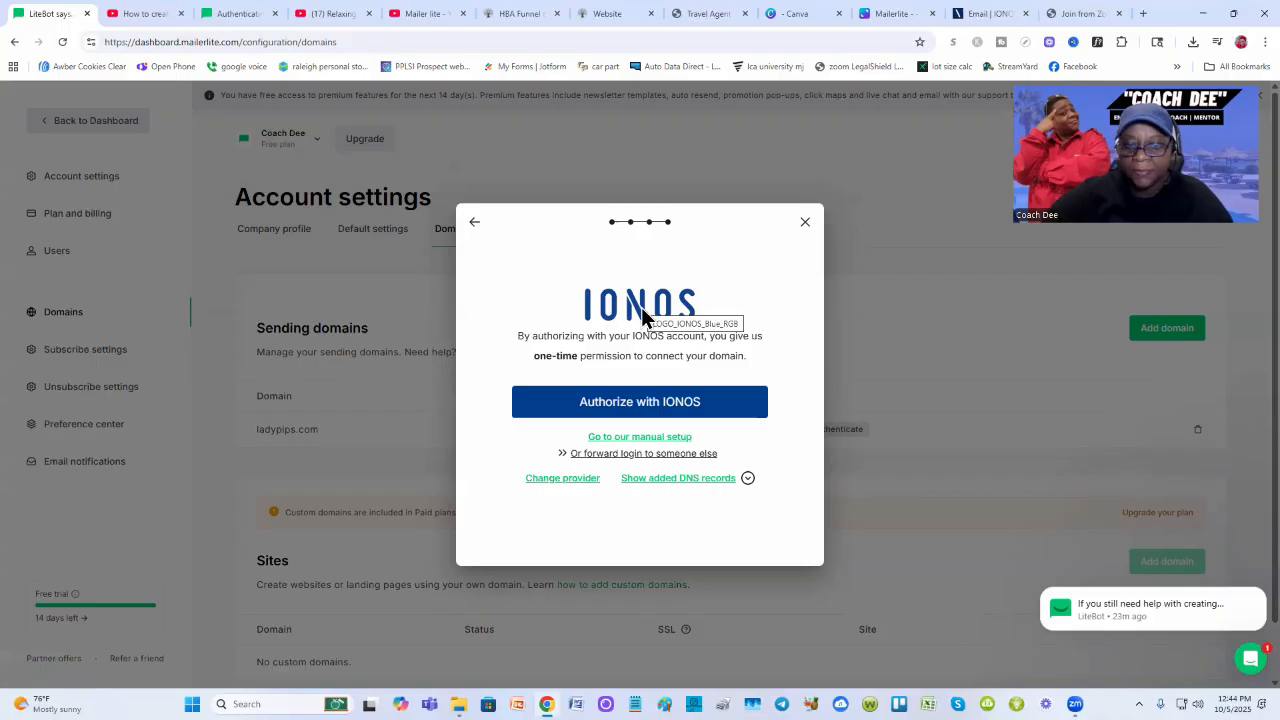
left_click(684, 408)
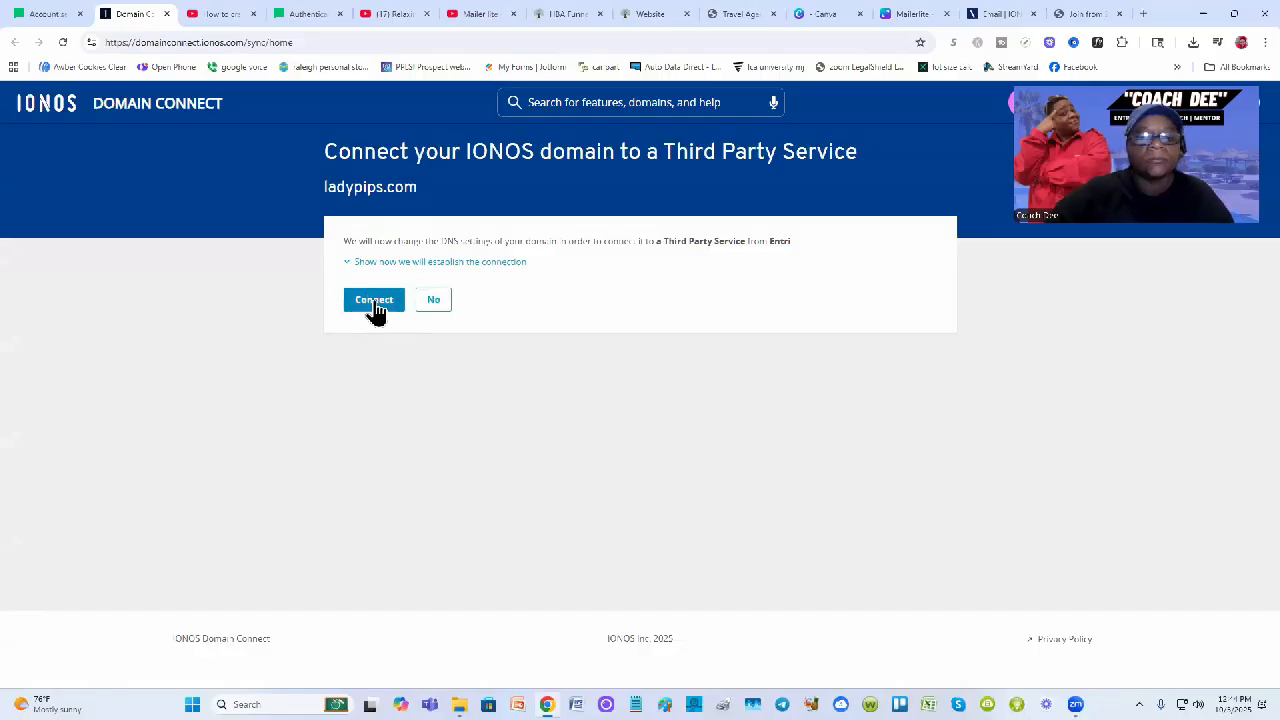
Approve the ladypips.com DNS changes on the IONOS Domain Connect page
left_click(375, 302)
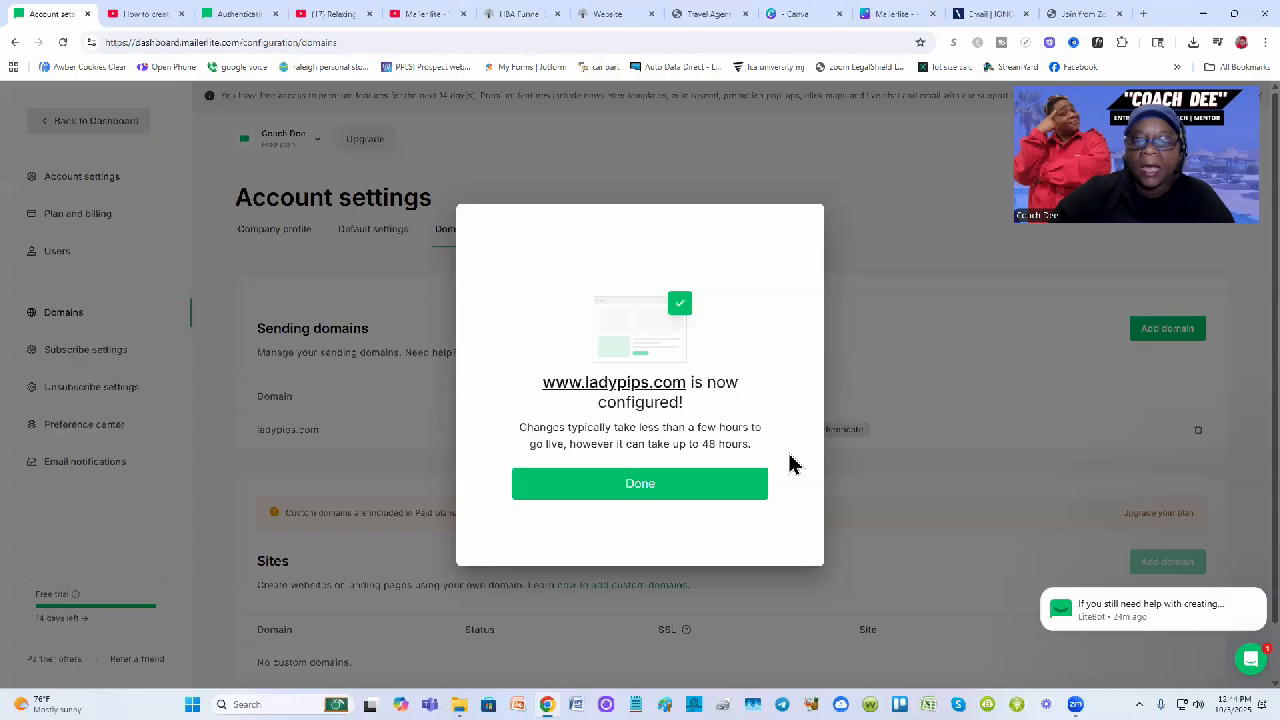
Close the domain-configured confirmation and open the MailerLite Subscribers list
left_click(727, 485)
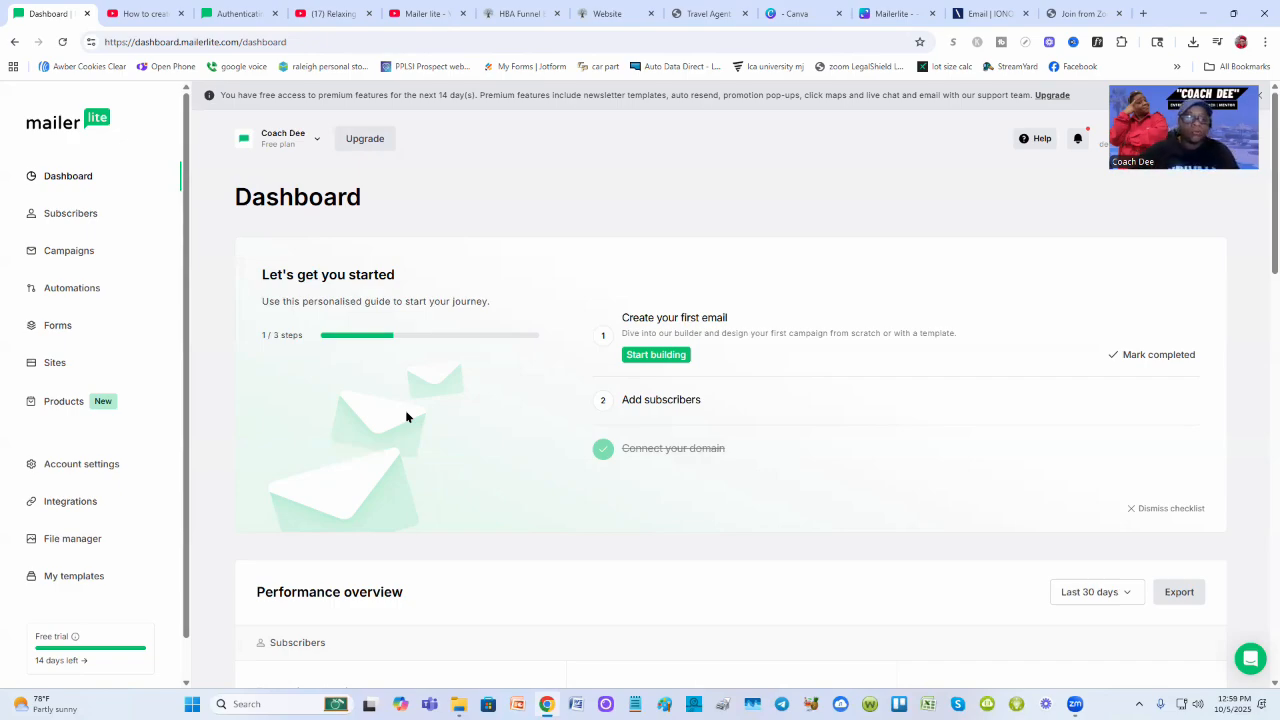
left_click(70, 214)
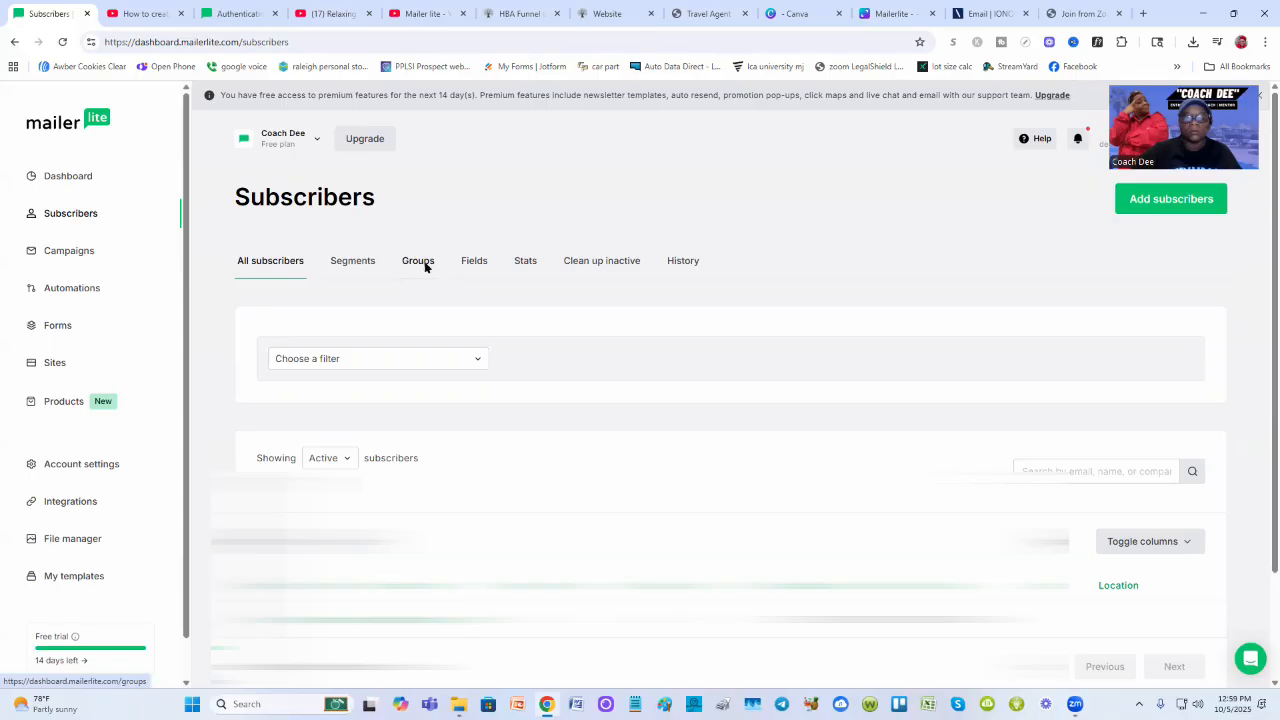
On the Groups tab, start a new group named 'hba travel site', correcting a typo
left_click(420, 262)
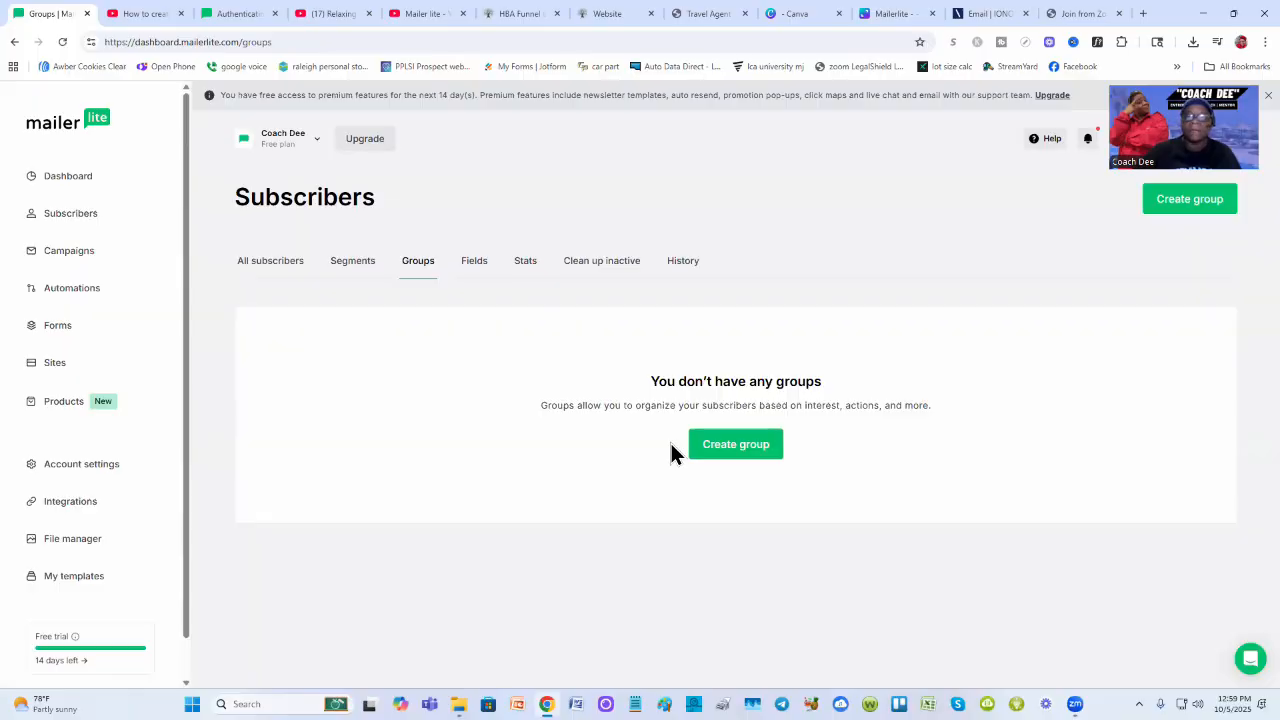
left_click(731, 447)
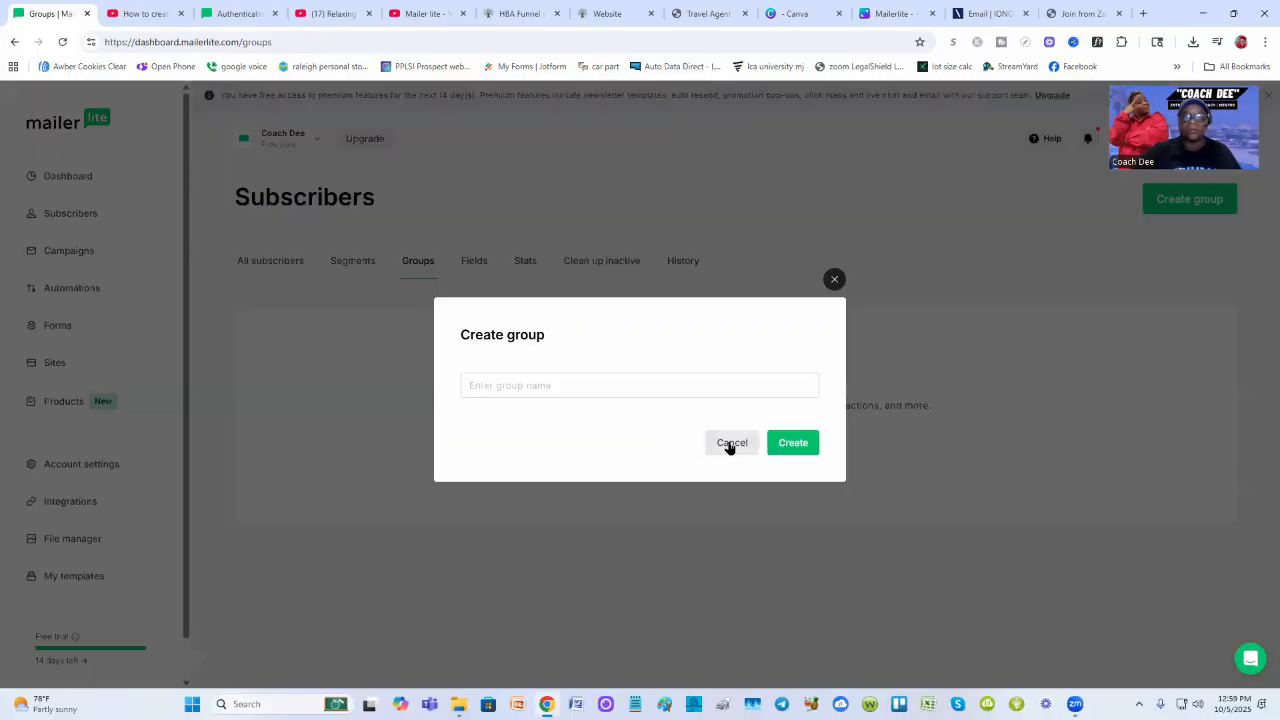
left_click(589, 392)
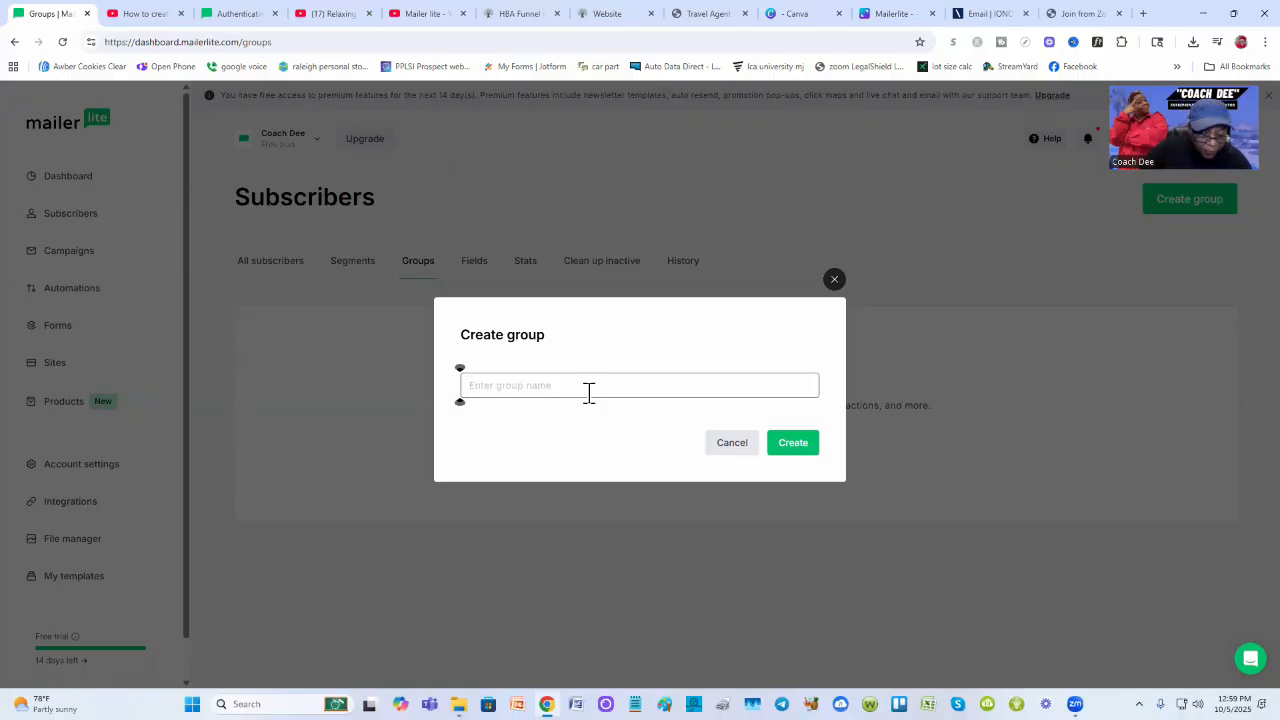
type("hba")
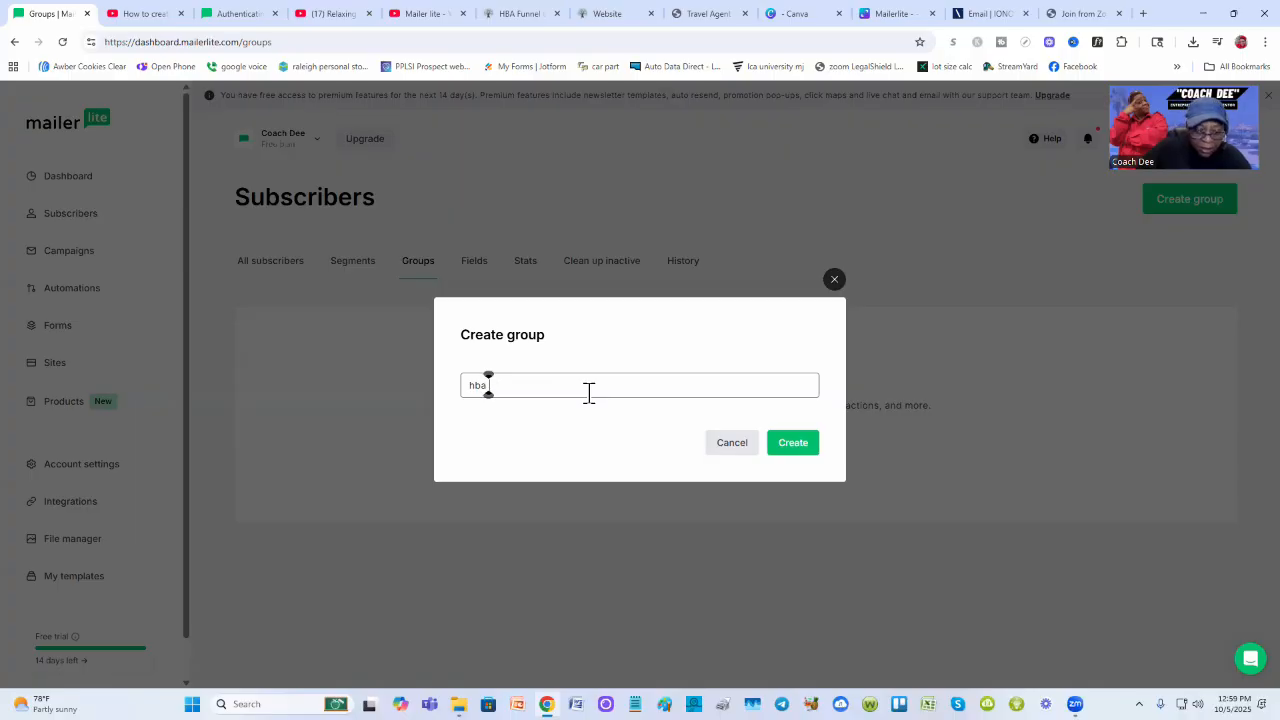
type(" travel")
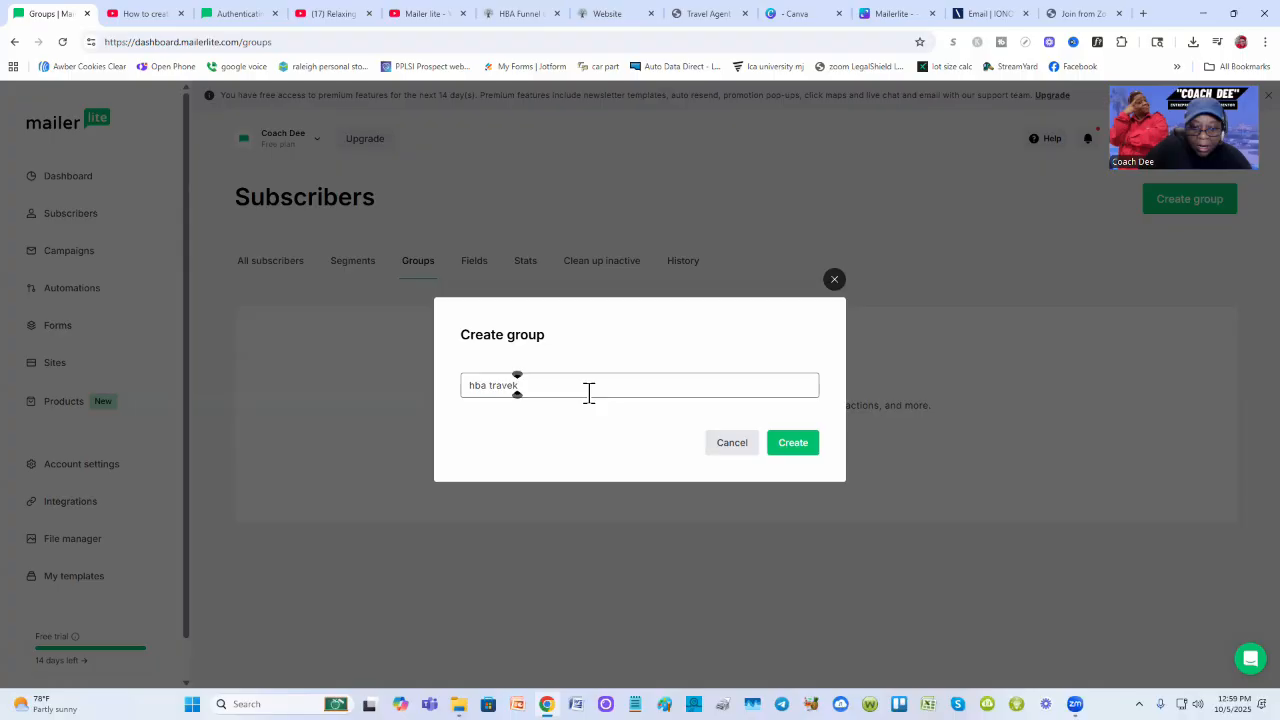
key("BackSpace")
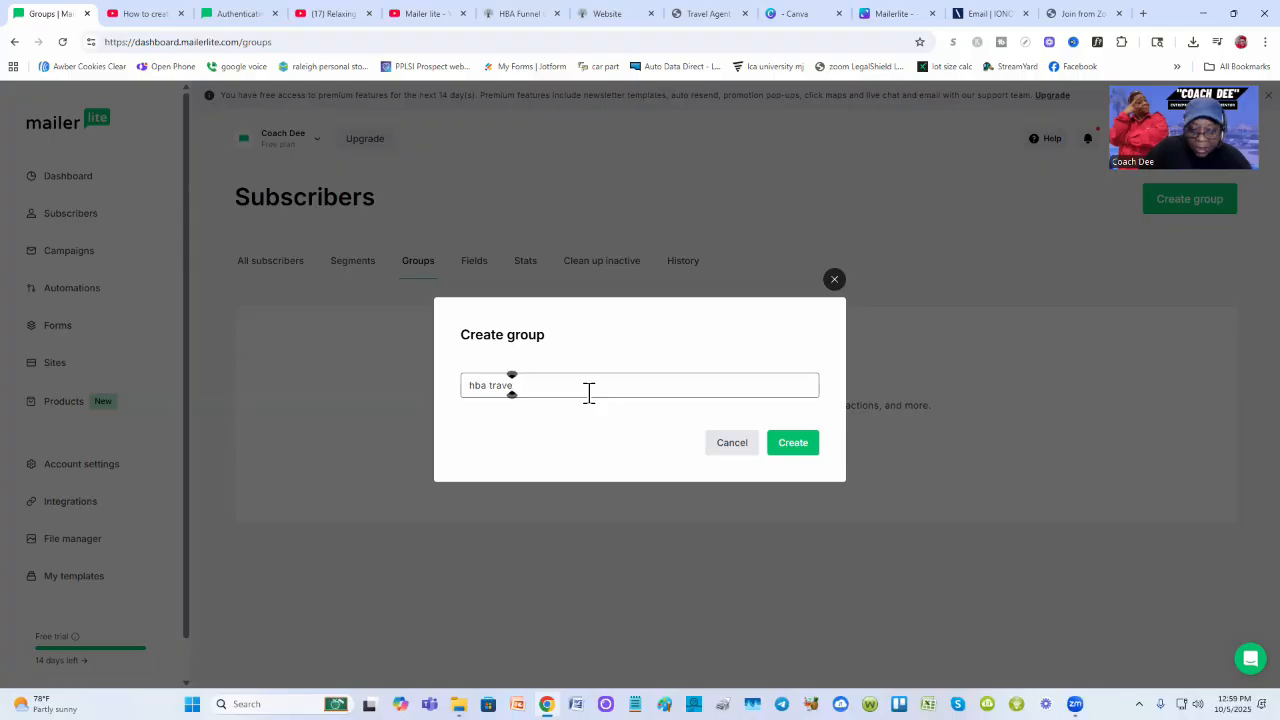
type("l site")
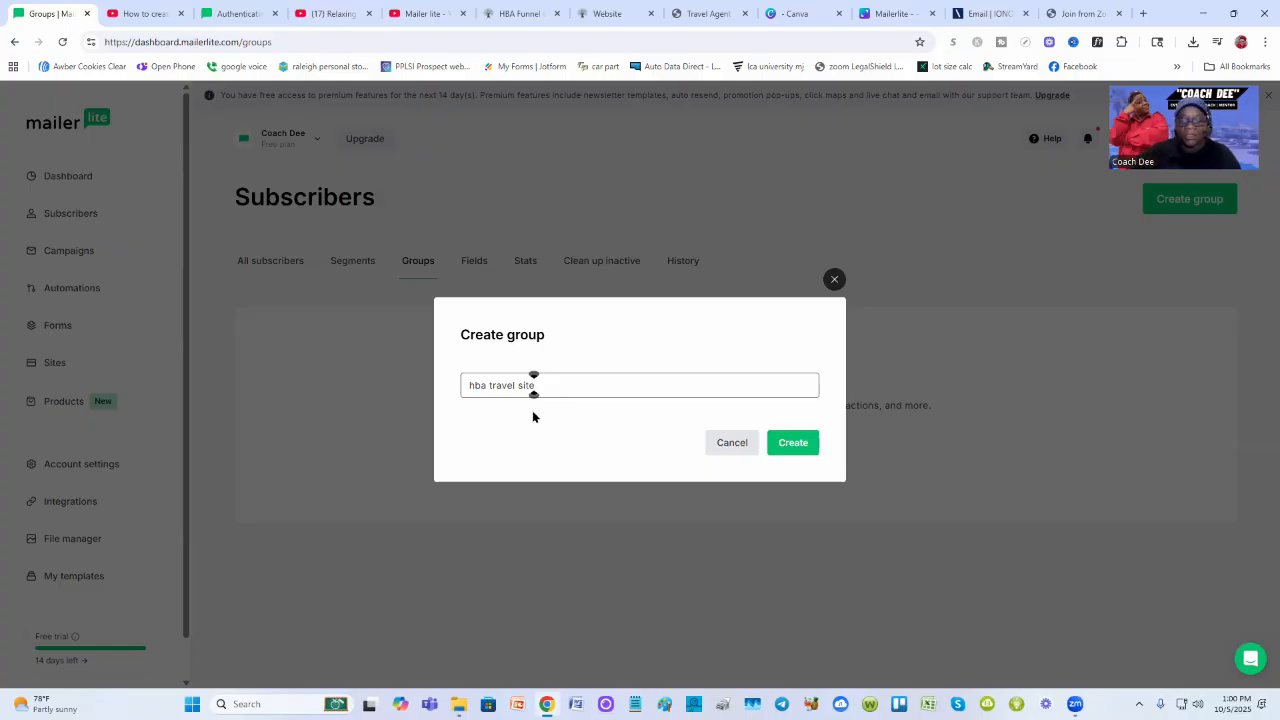
Create the 'hba travel site' group and go back to the dashboard
left_click(793, 443)
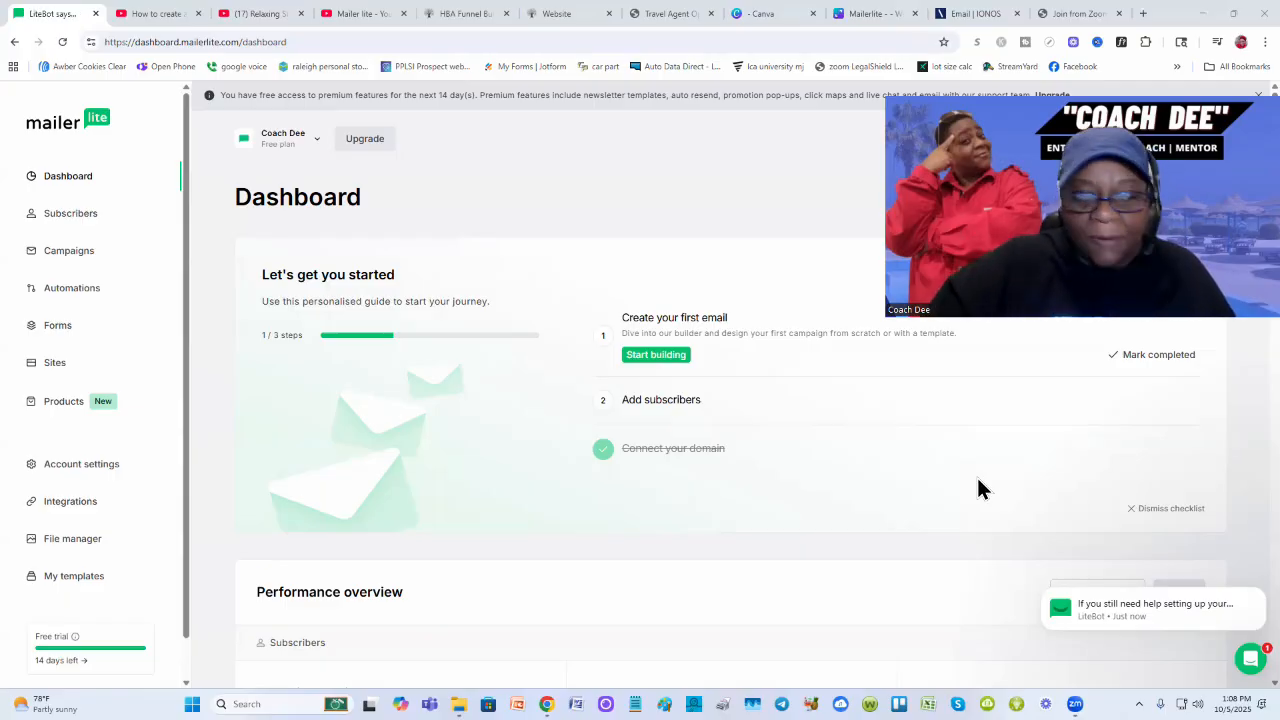
mouse_move(1047, 606)
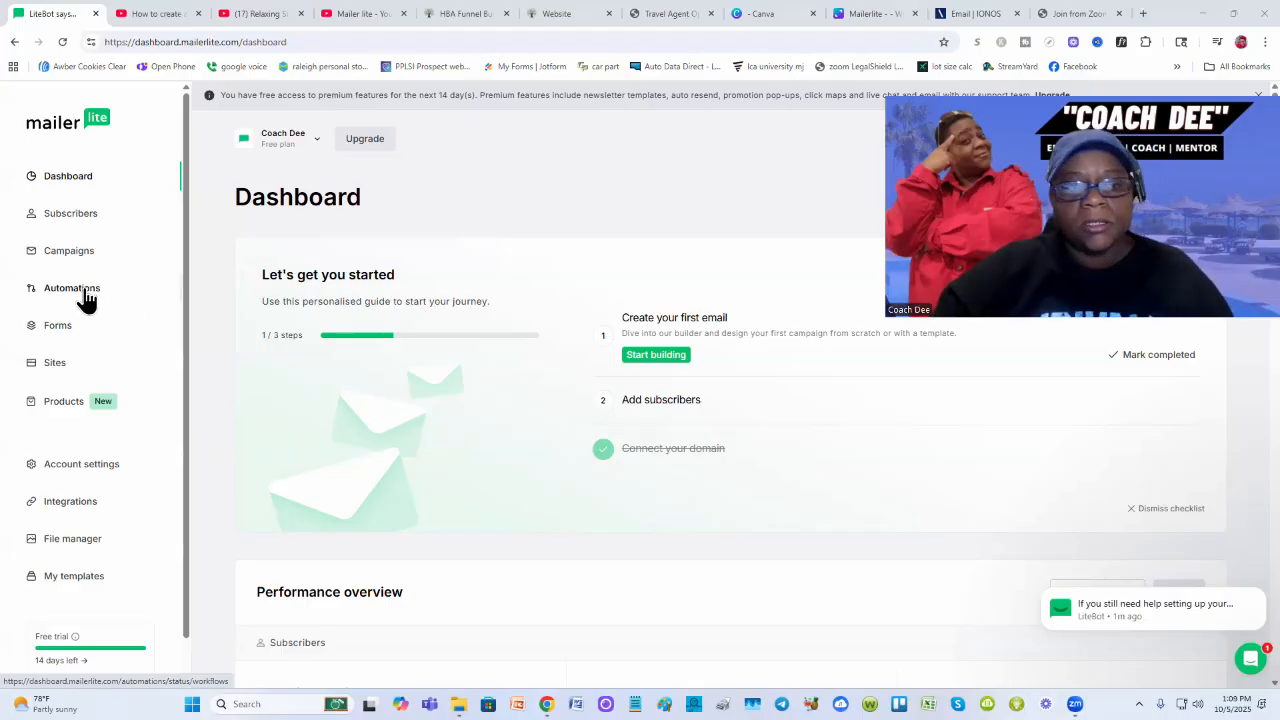
From the Automations section, create a new automation using Start from scratch
left_click(86, 293)
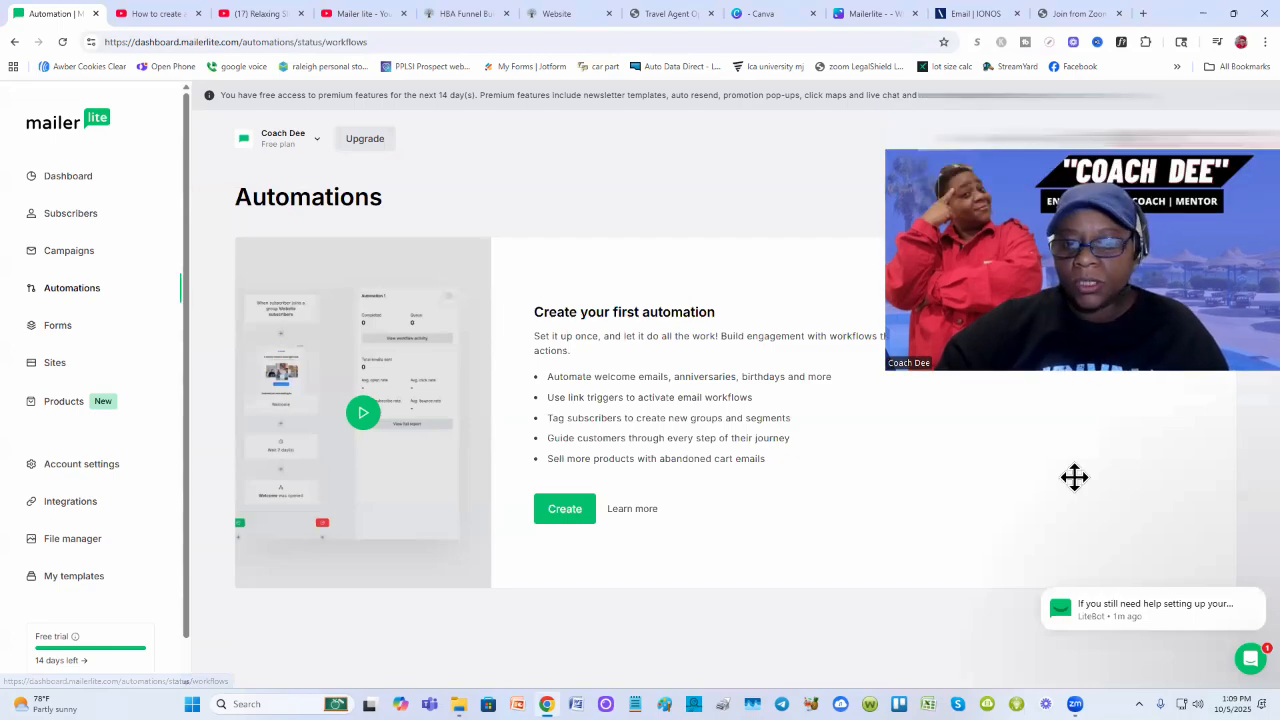
left_click(564, 516)
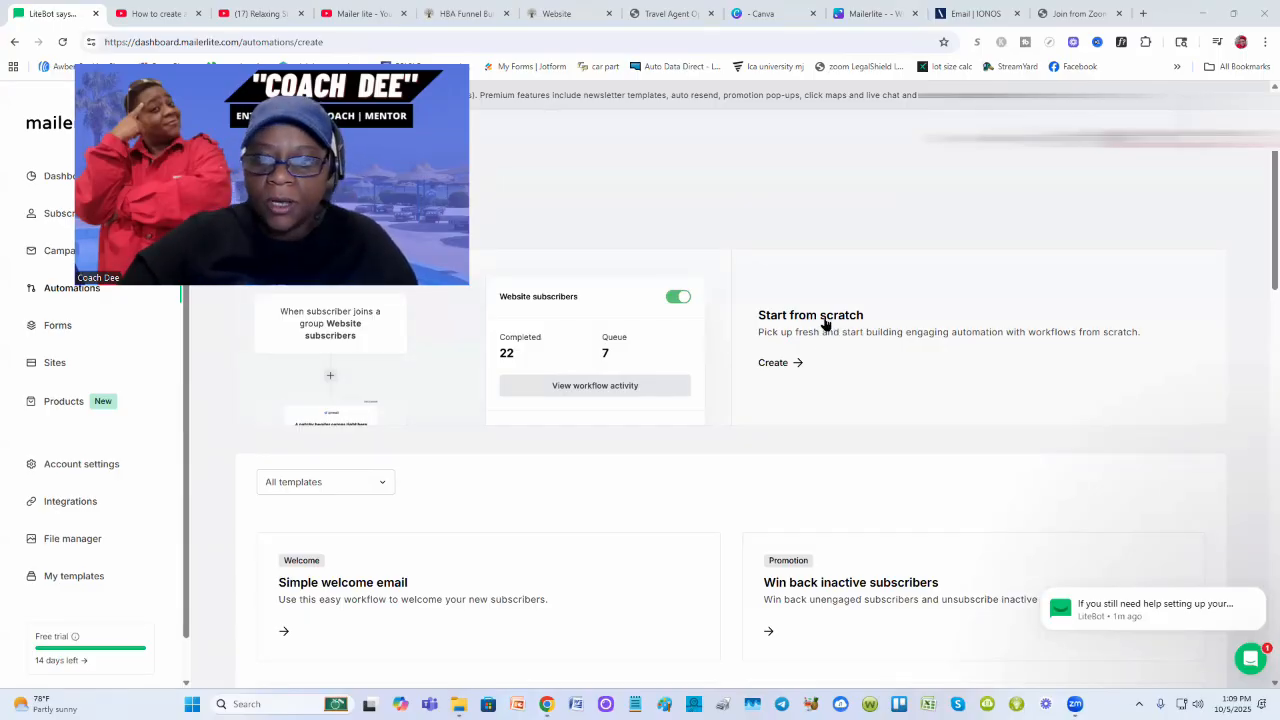
left_click(824, 323)
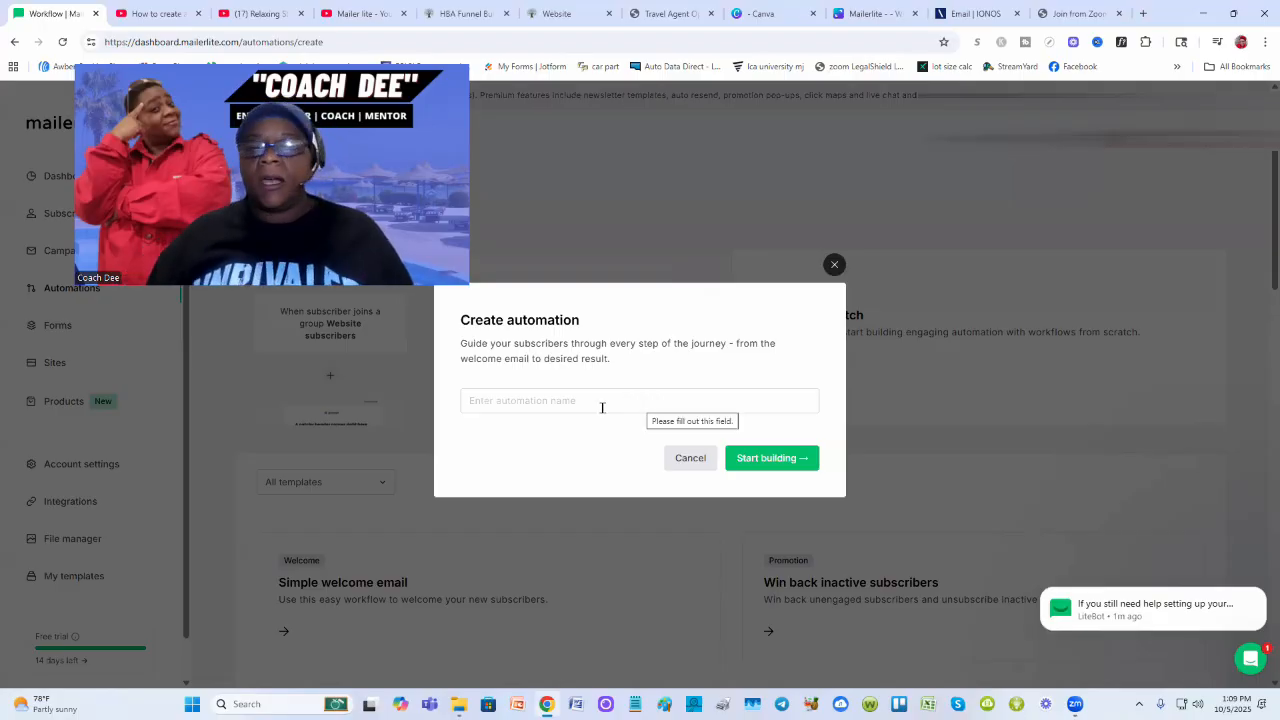
Enter 'Welcome travel email' as the new automation's name
left_click(591, 401)
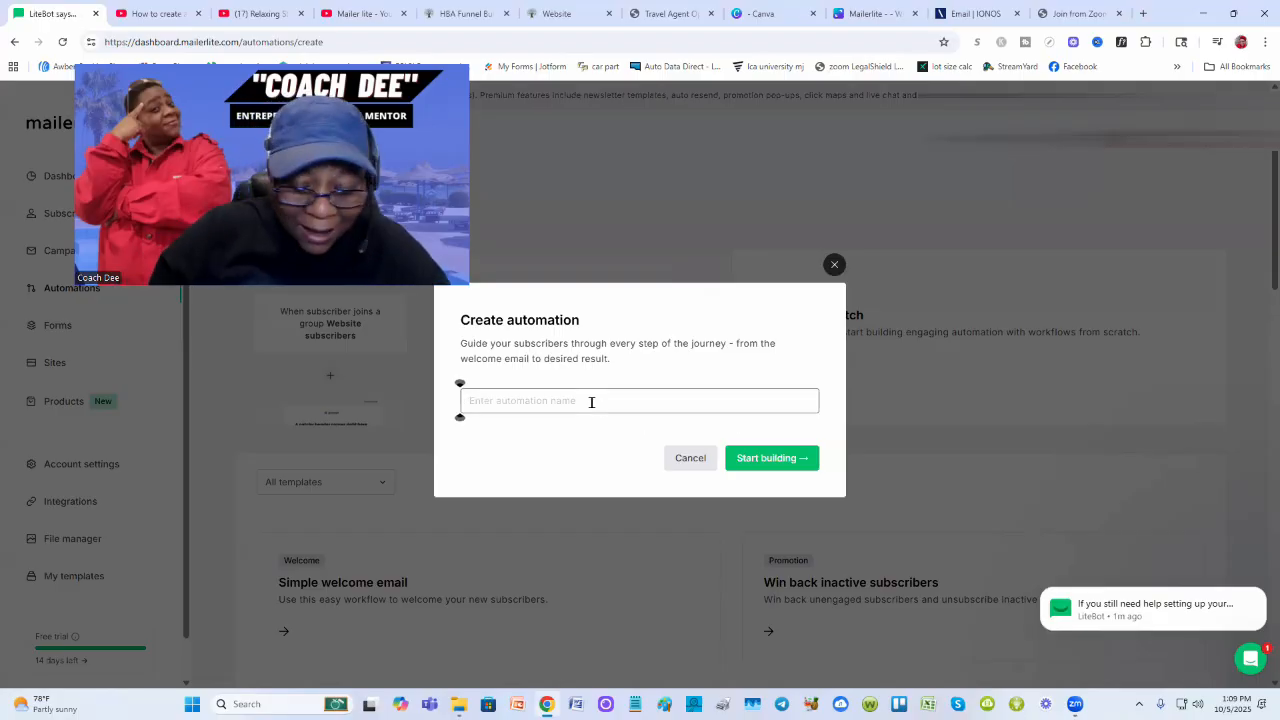
type("Welcome")
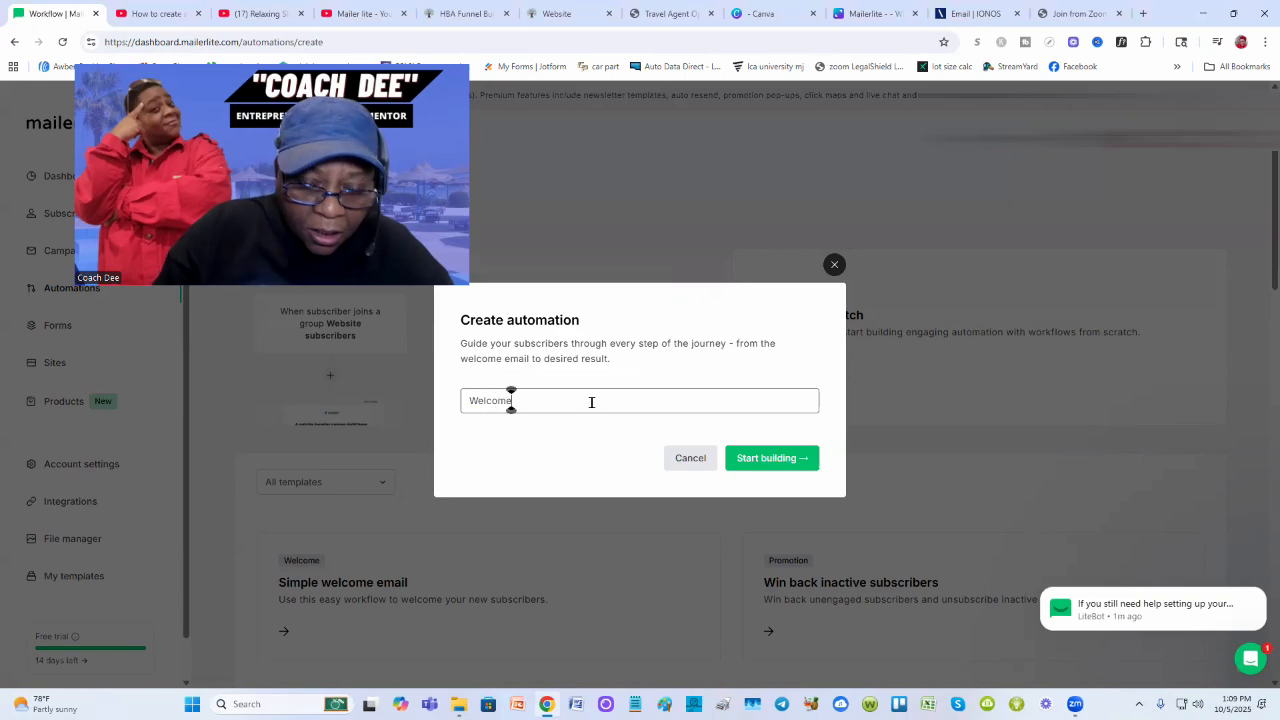
type(" travel emai")
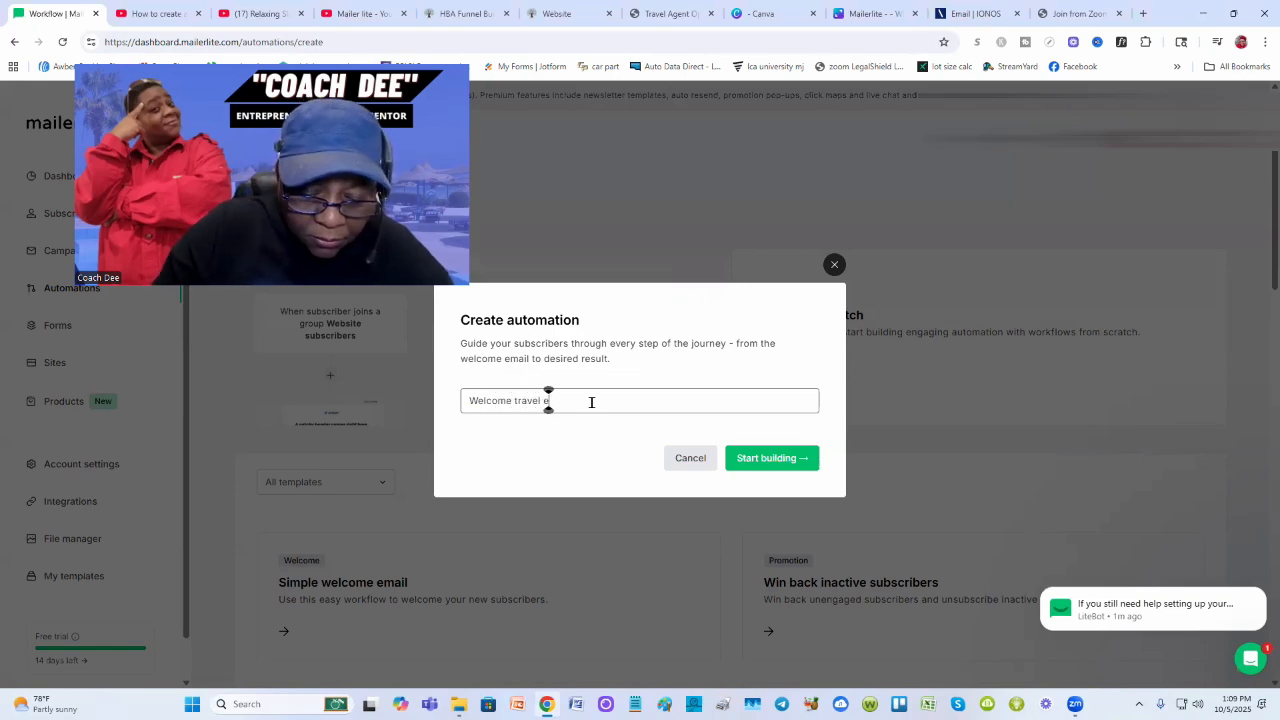
type("l")
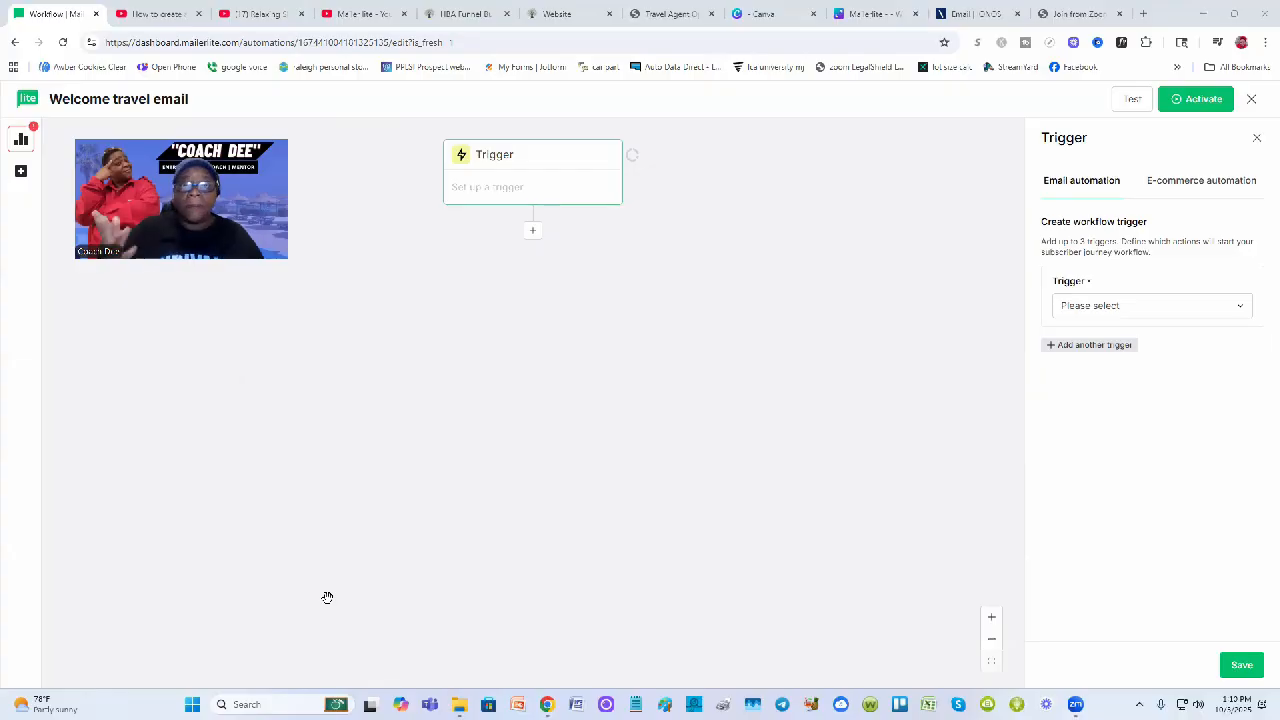
Set the trigger to 'When subscriber joins group(s)' with group hba travel site, and save
left_click(1239, 310)
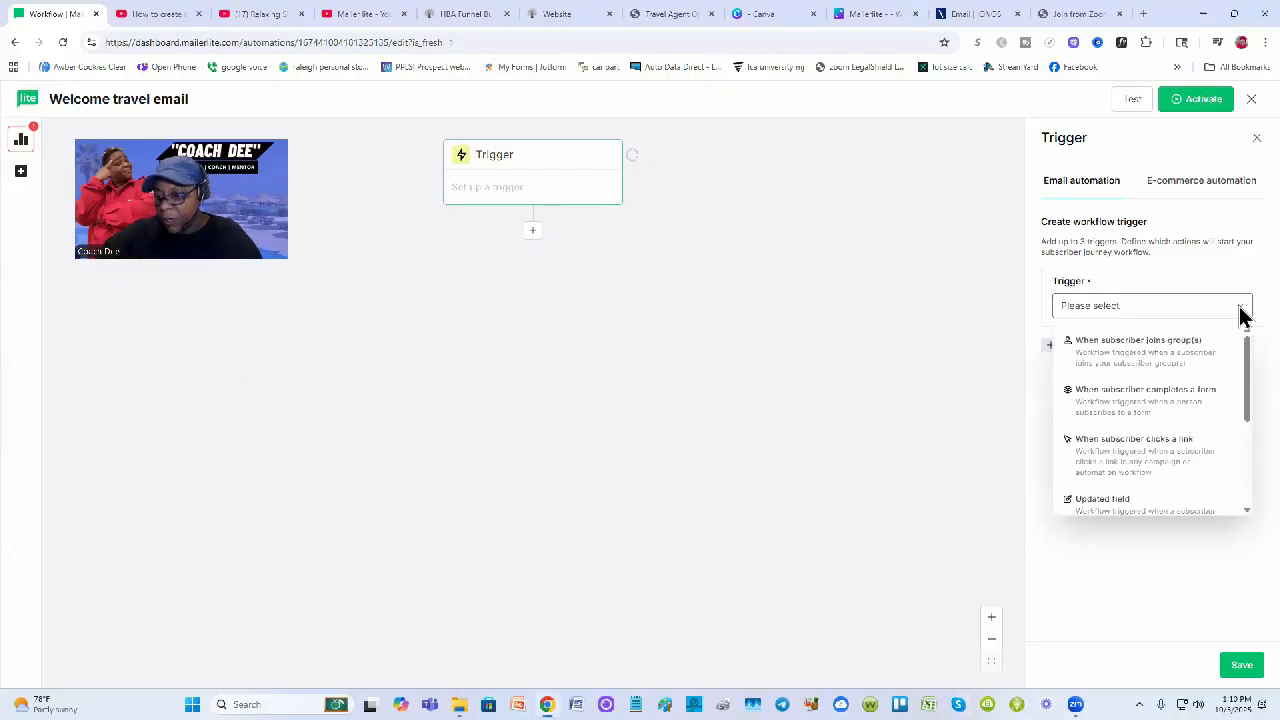
left_click(1168, 356)
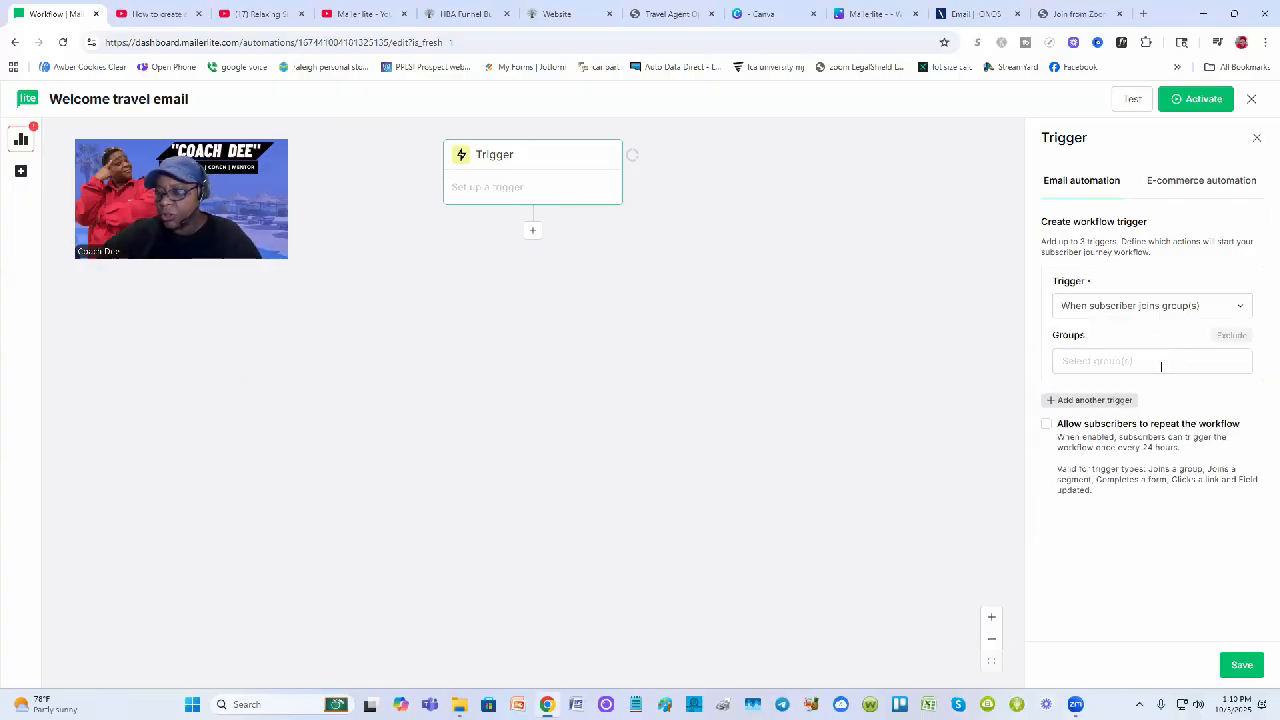
left_click(1168, 362)
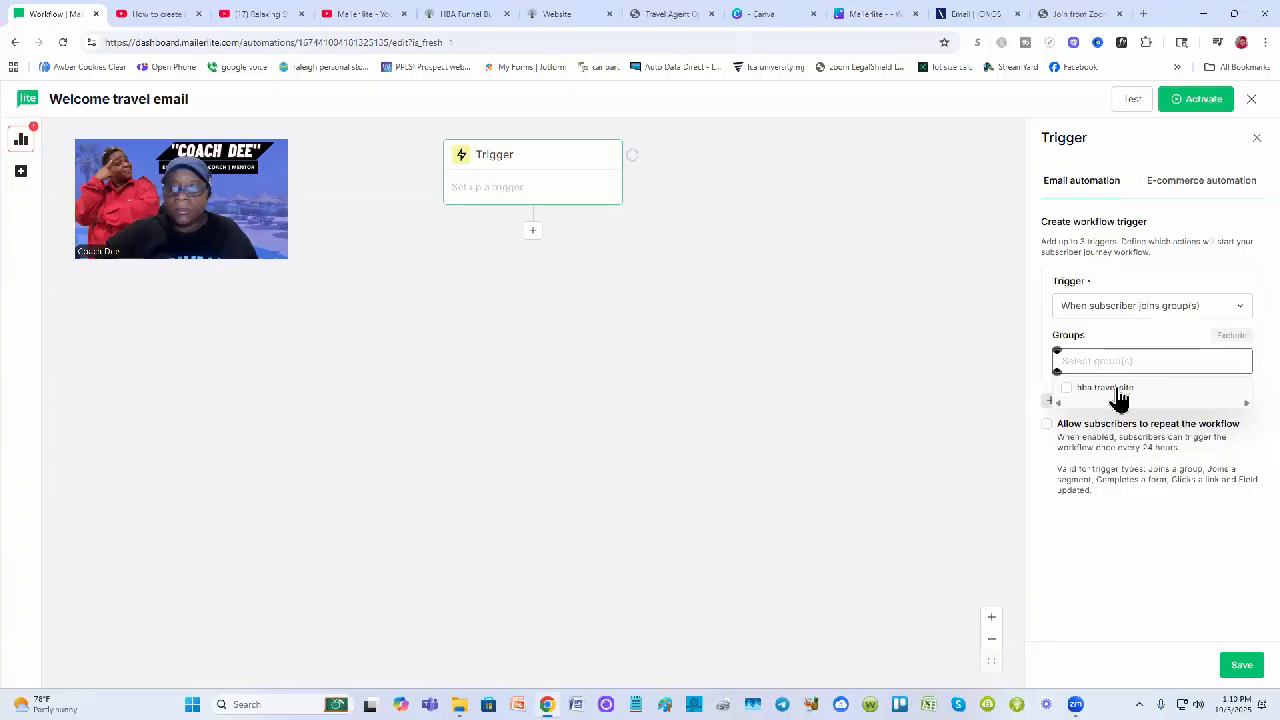
left_click(1065, 392)
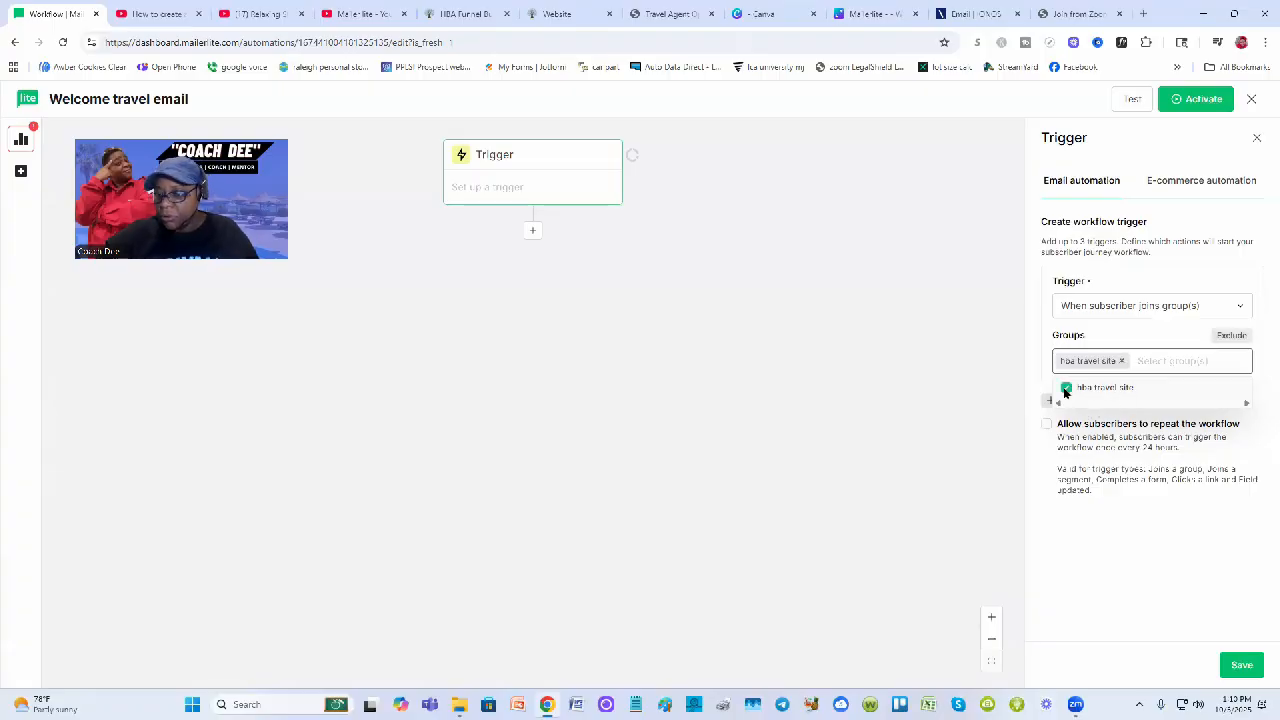
left_click(1063, 538)
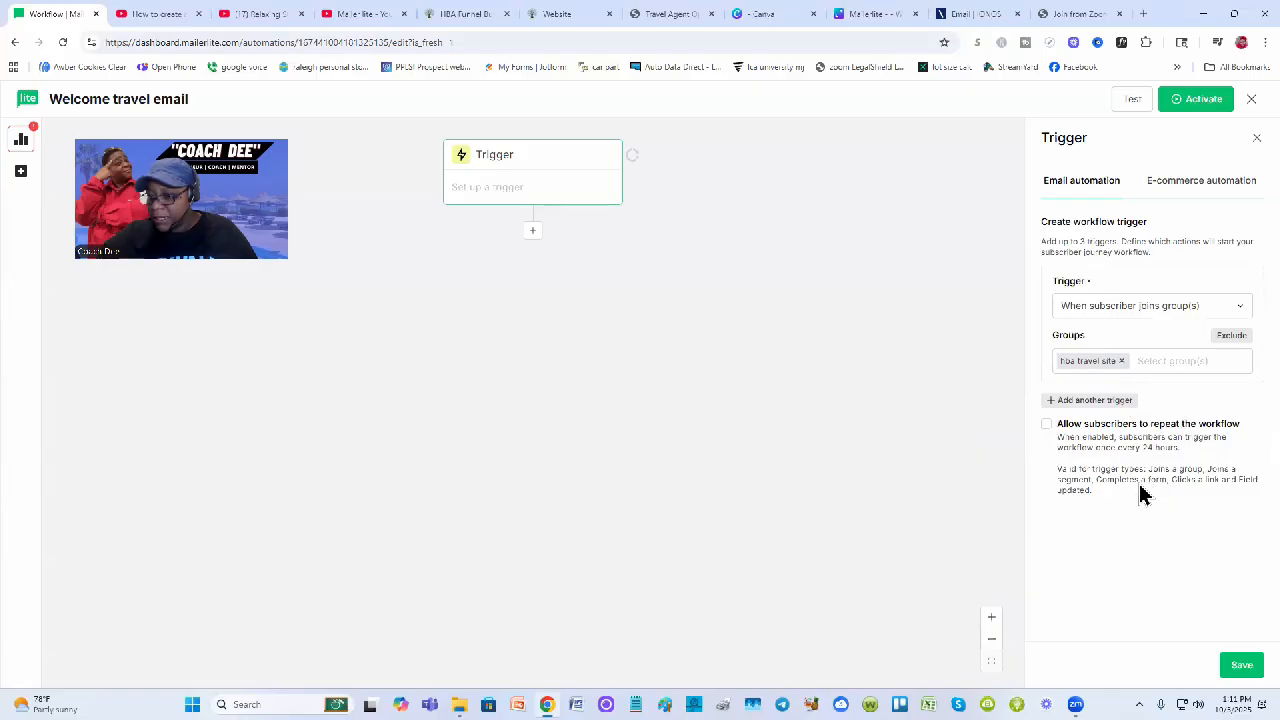
left_click(1242, 666)
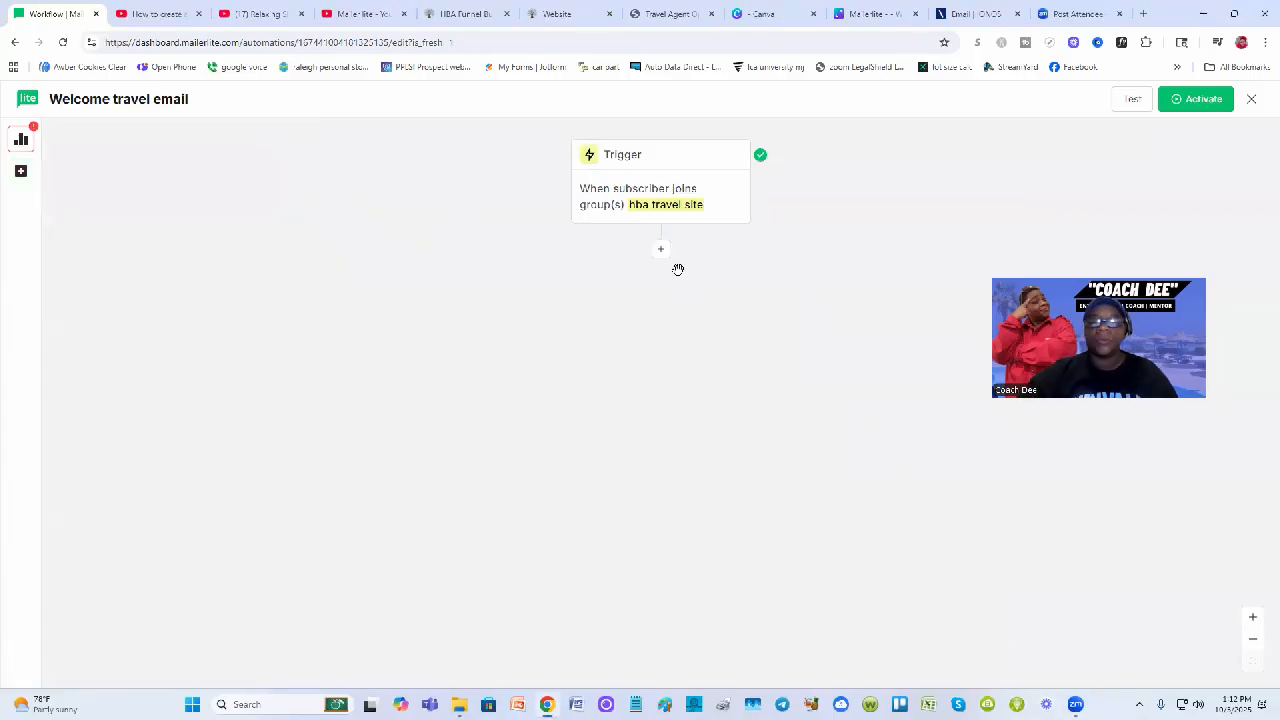
Place a Send email step directly below the trigger
left_click(661, 256)
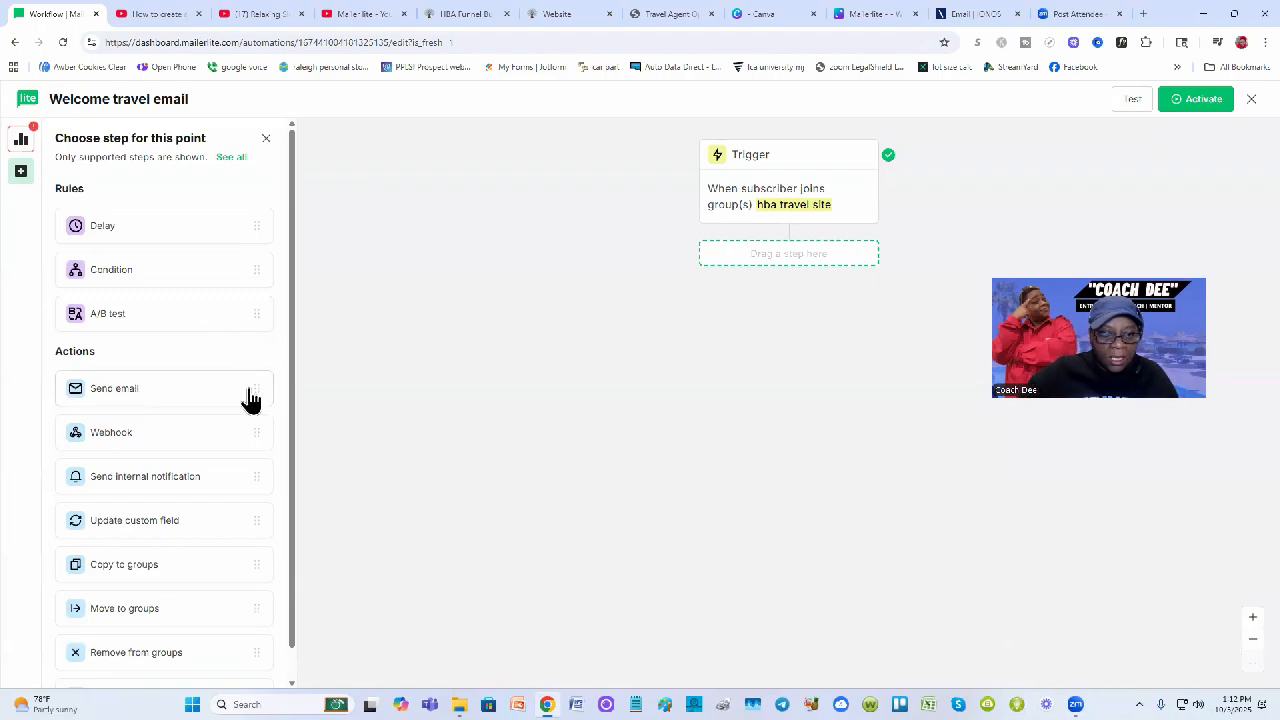
left_click_drag(254, 391, 777, 256)
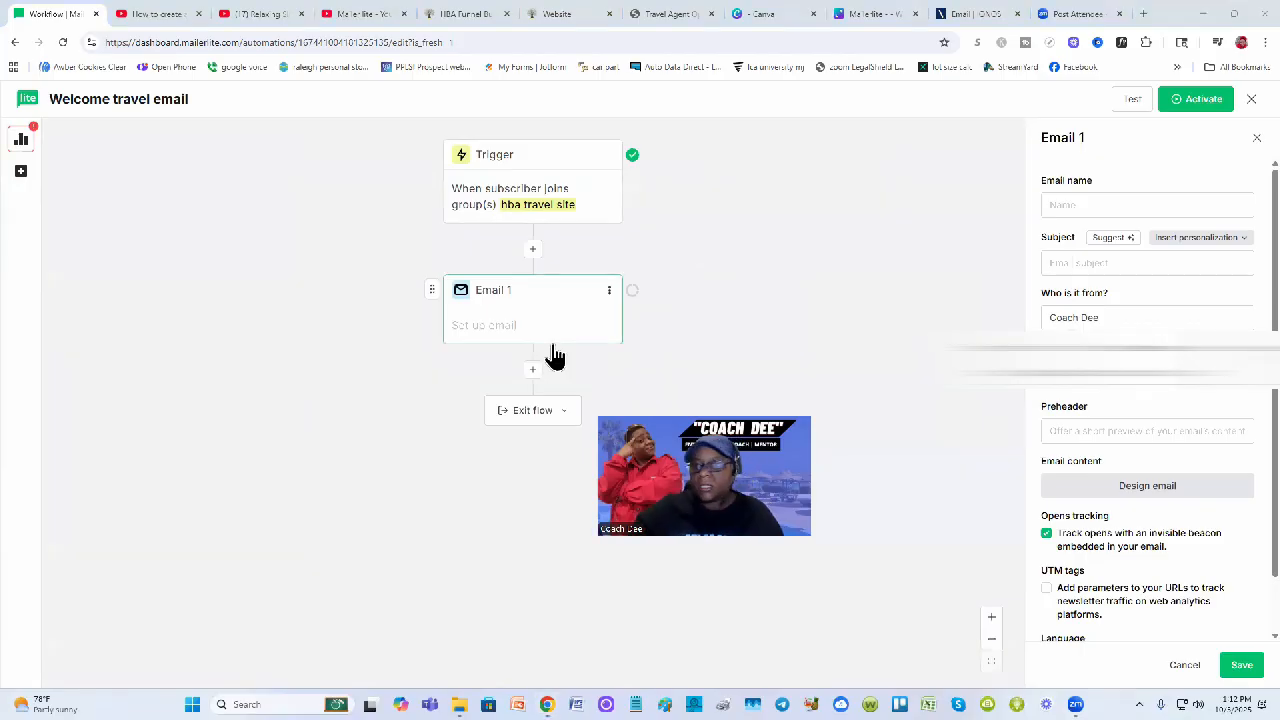
Name Email 1 'Welcome' and give it the subject 'You made it'
left_click(1090, 201)
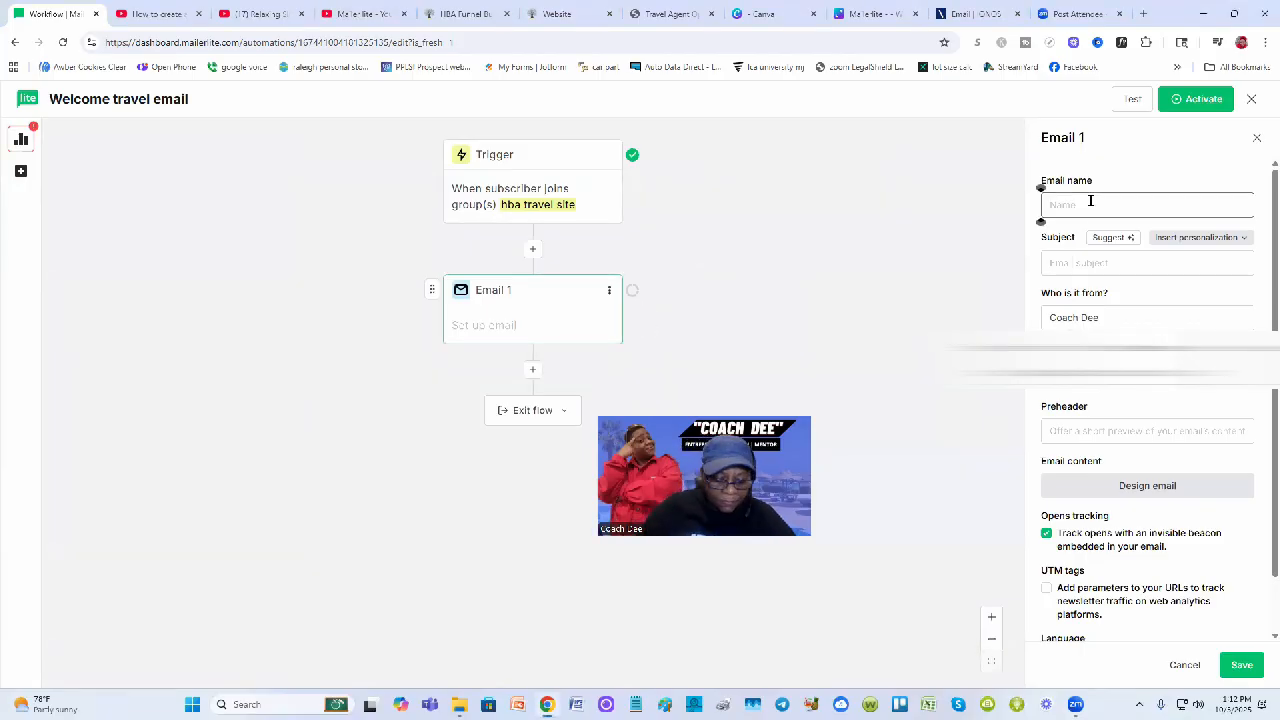
type("Welcome")
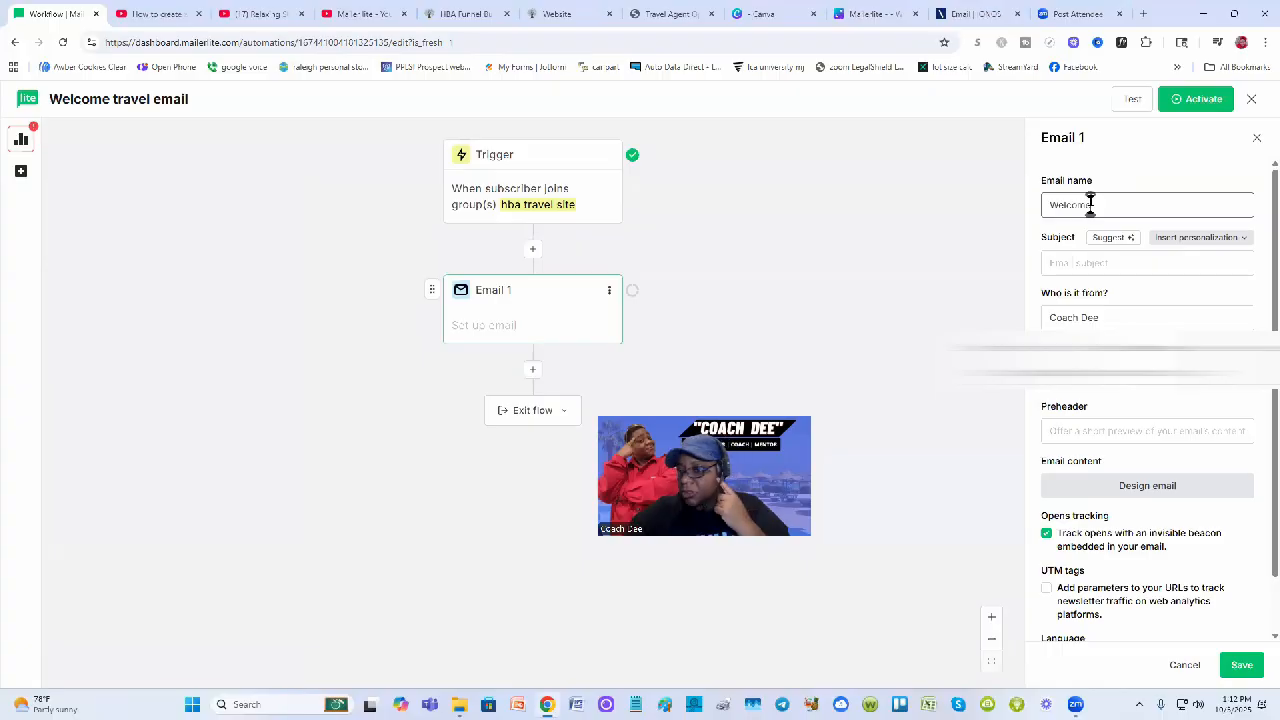
left_click(1090, 263)
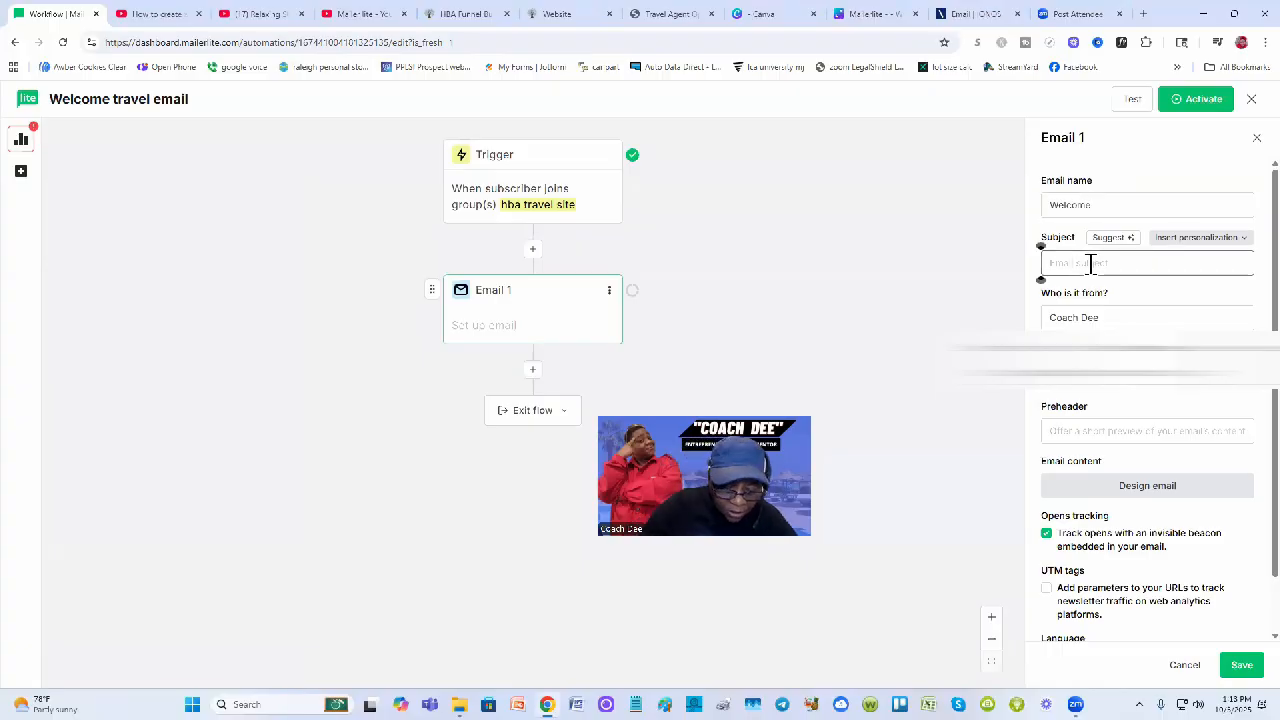
type("You made i")
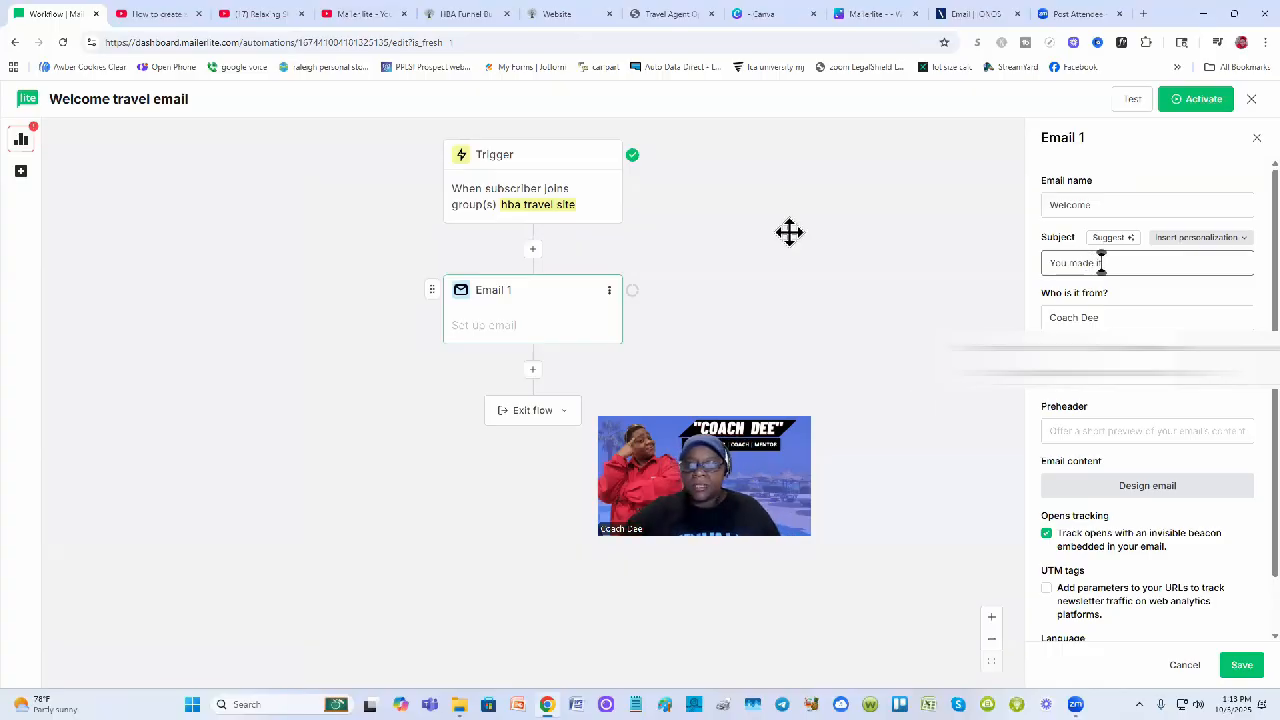
left_click_drag(725, 497, 789, 231)
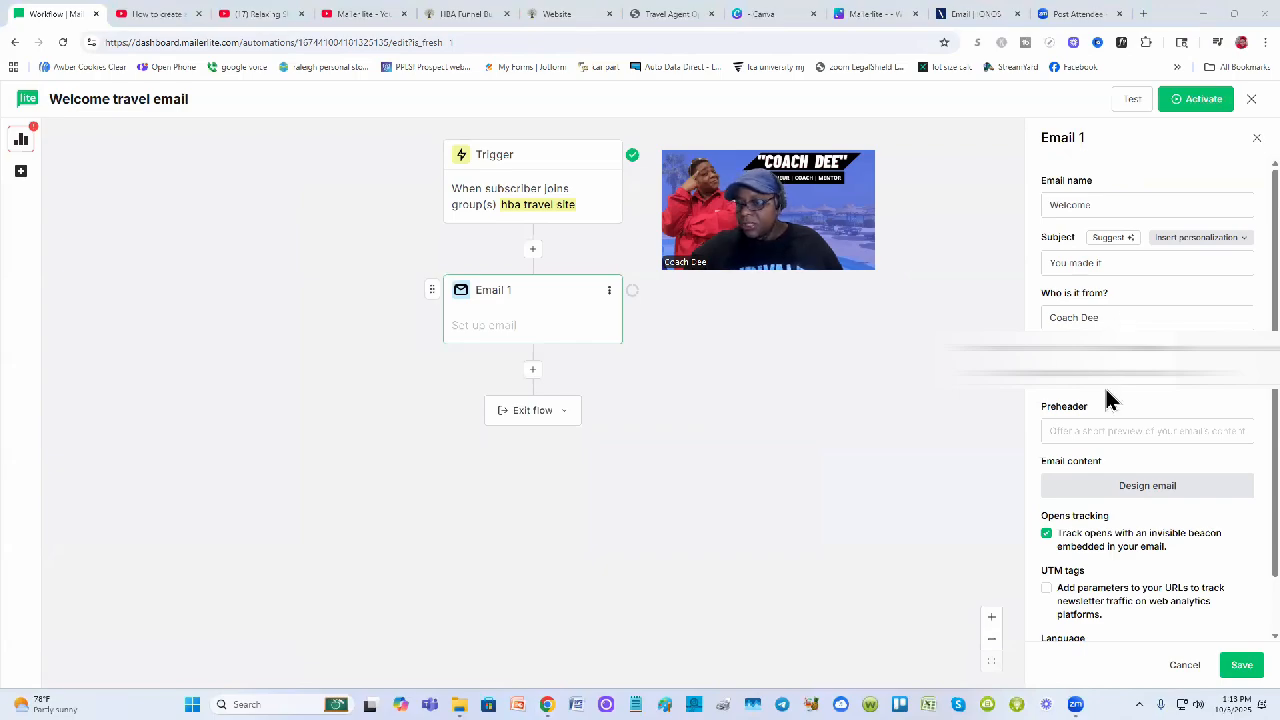
Correct the sender name's ending and enter preheader 'I have something in store for you'
left_click(1098, 317)
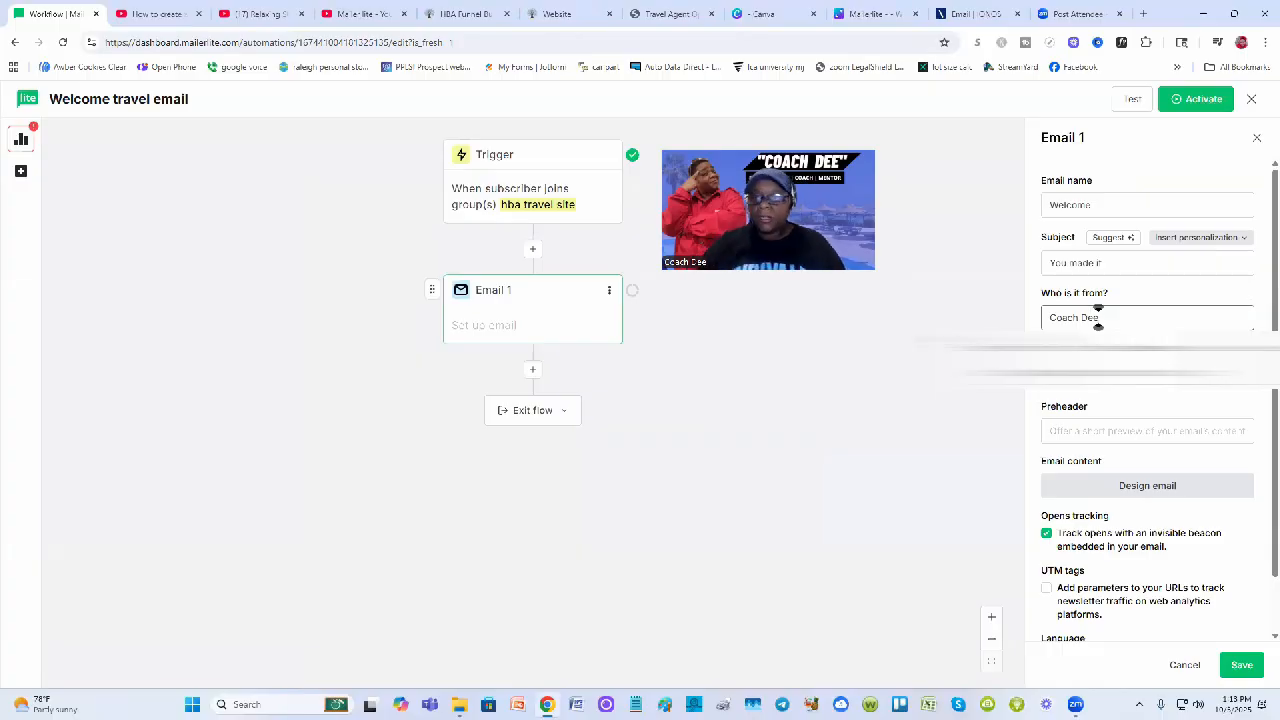
key("BackSpace")
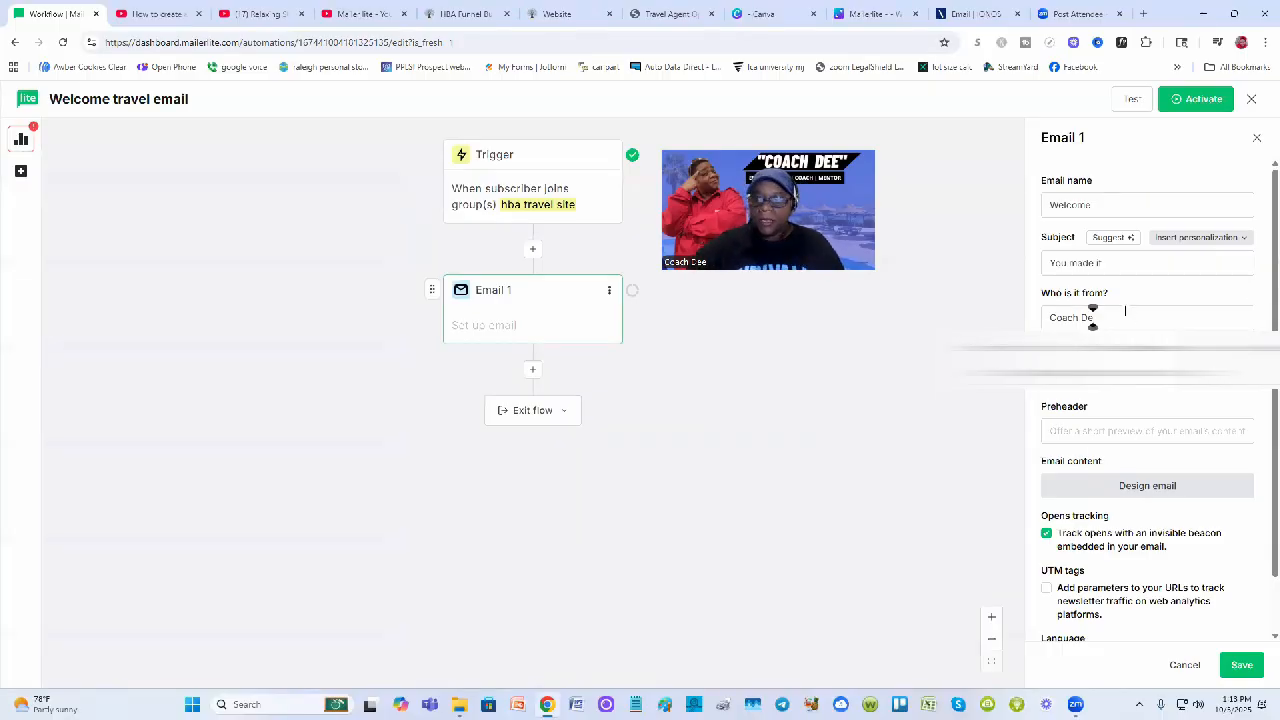
key("BackSpace")
key("BackSpace")
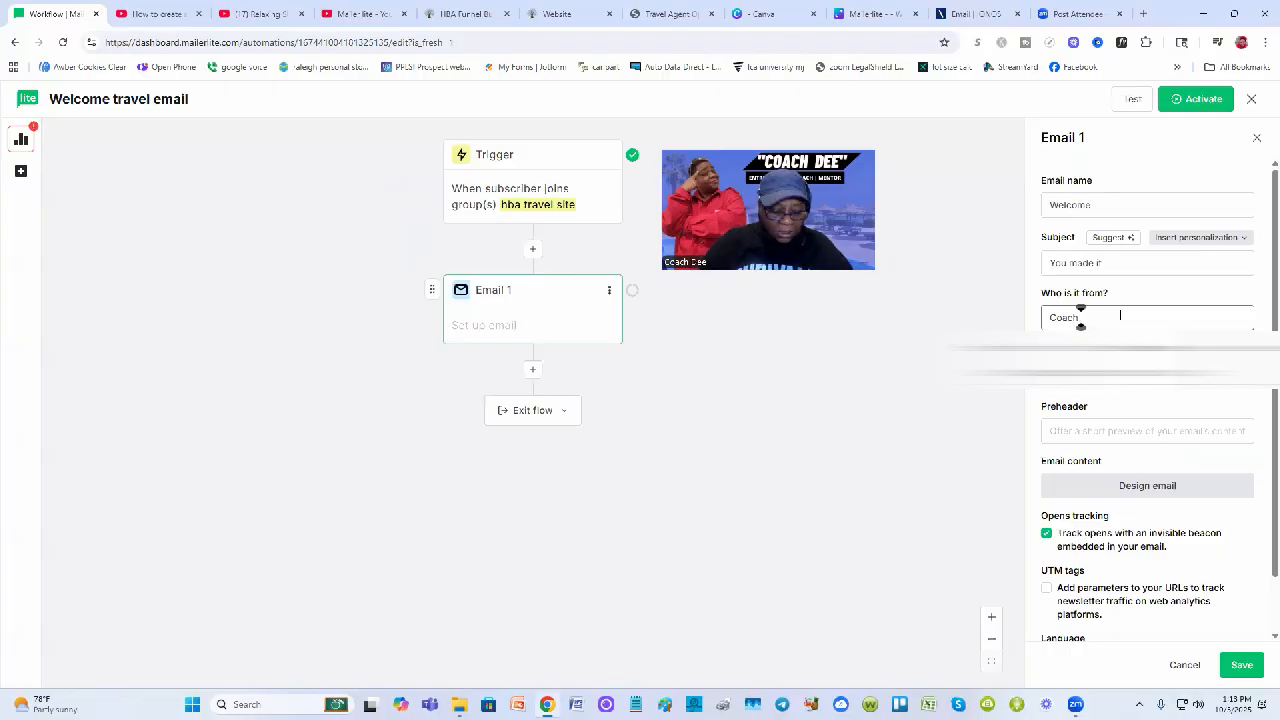
type("Dee")
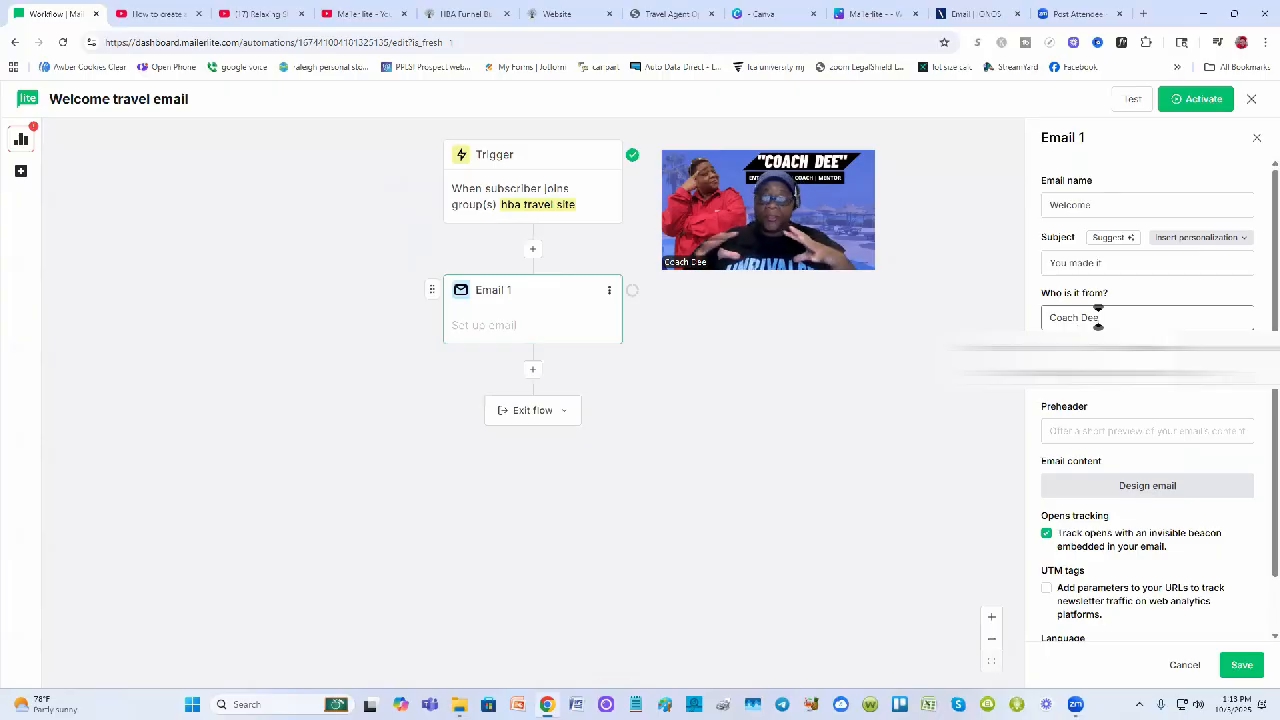
left_click(1098, 432)
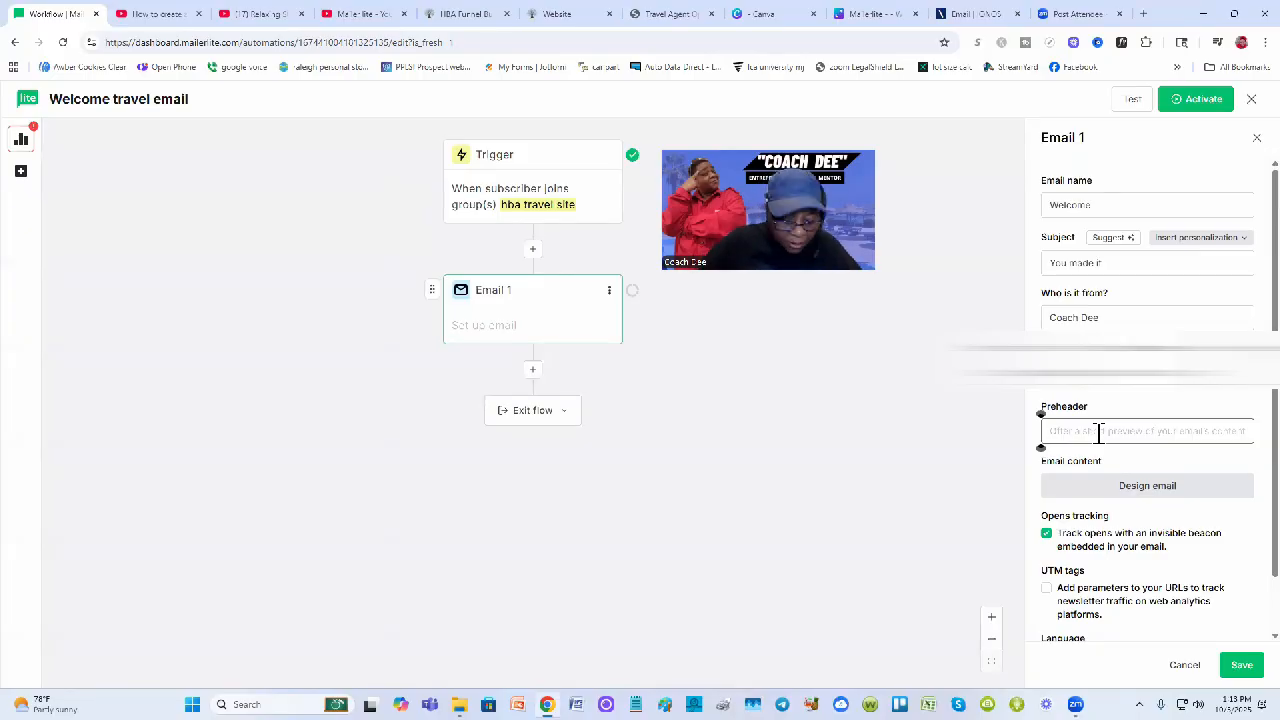
left_click(1098, 432)
type("I hav")
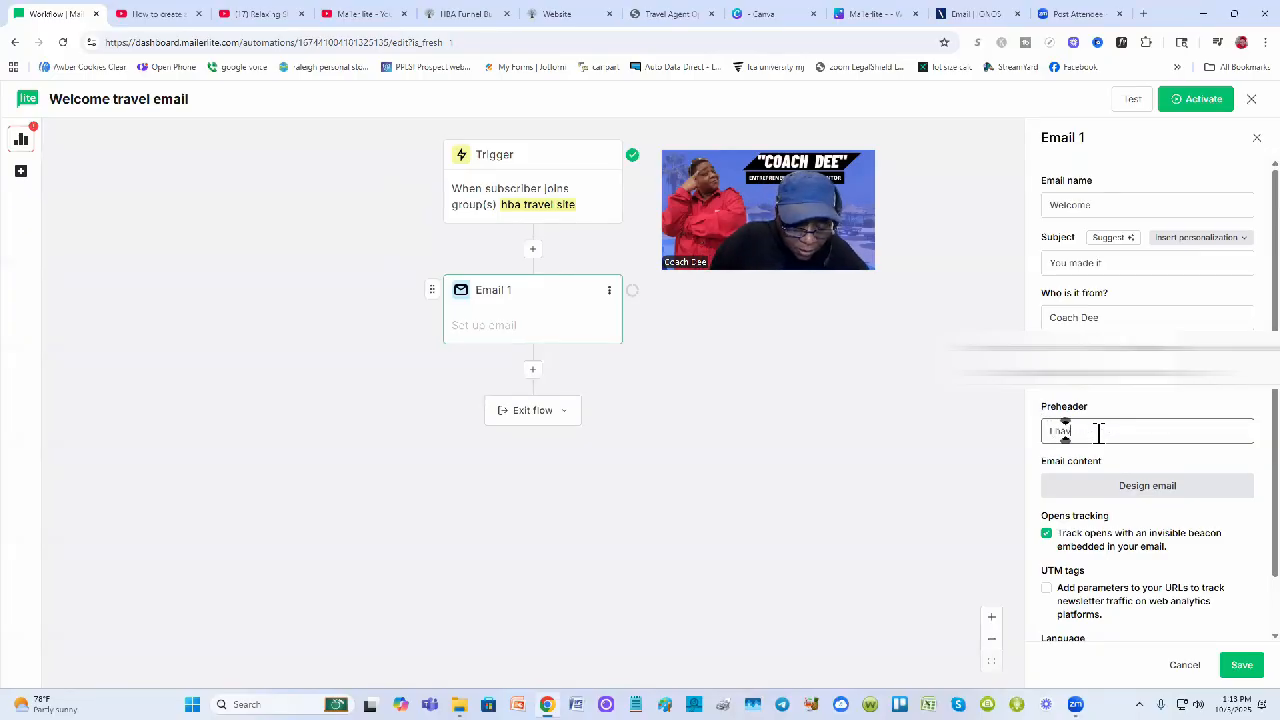
type("e something in store f")
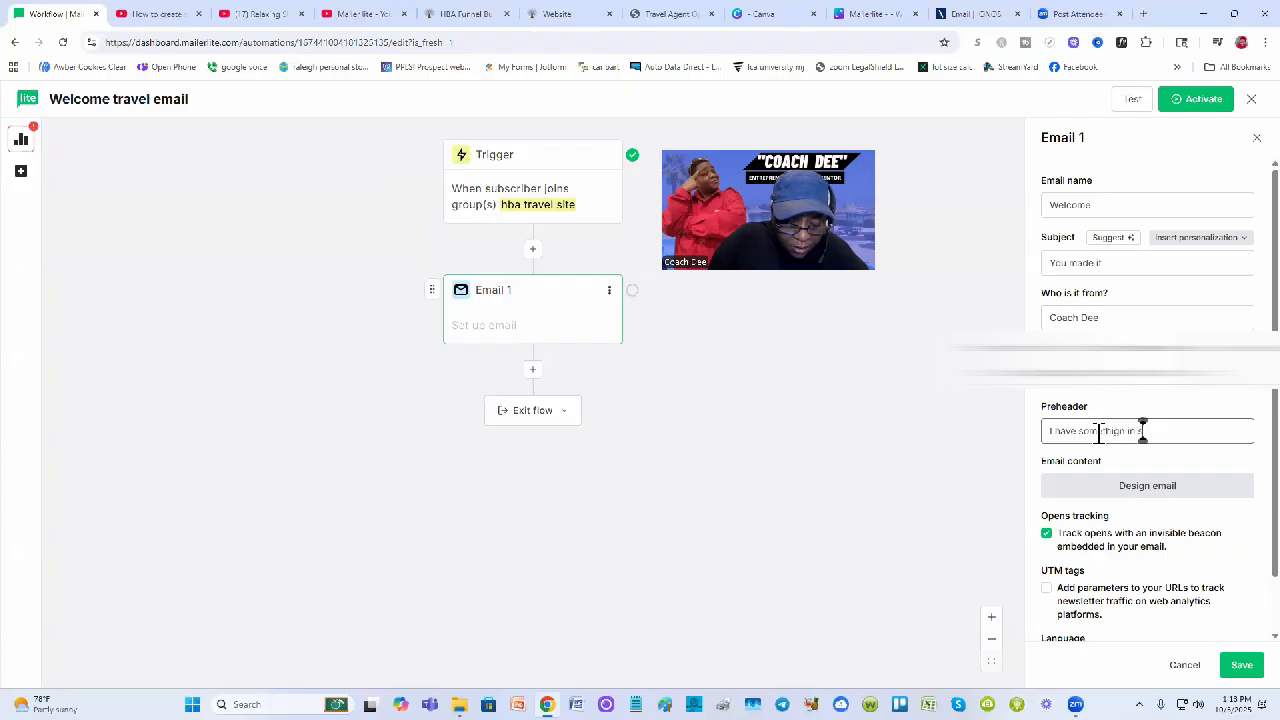
type("or you!")
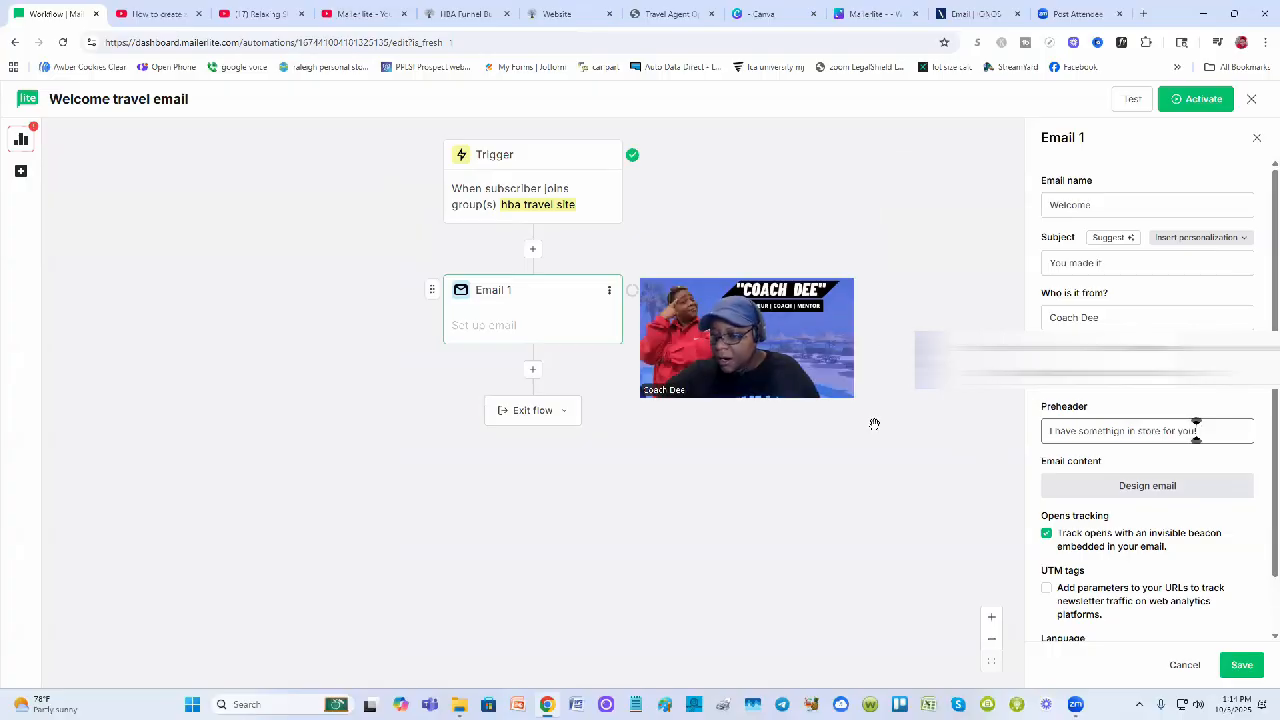
Start designing Email 1 and choose the Drag & drop editor
scroll(1150, 430, "down", 1)
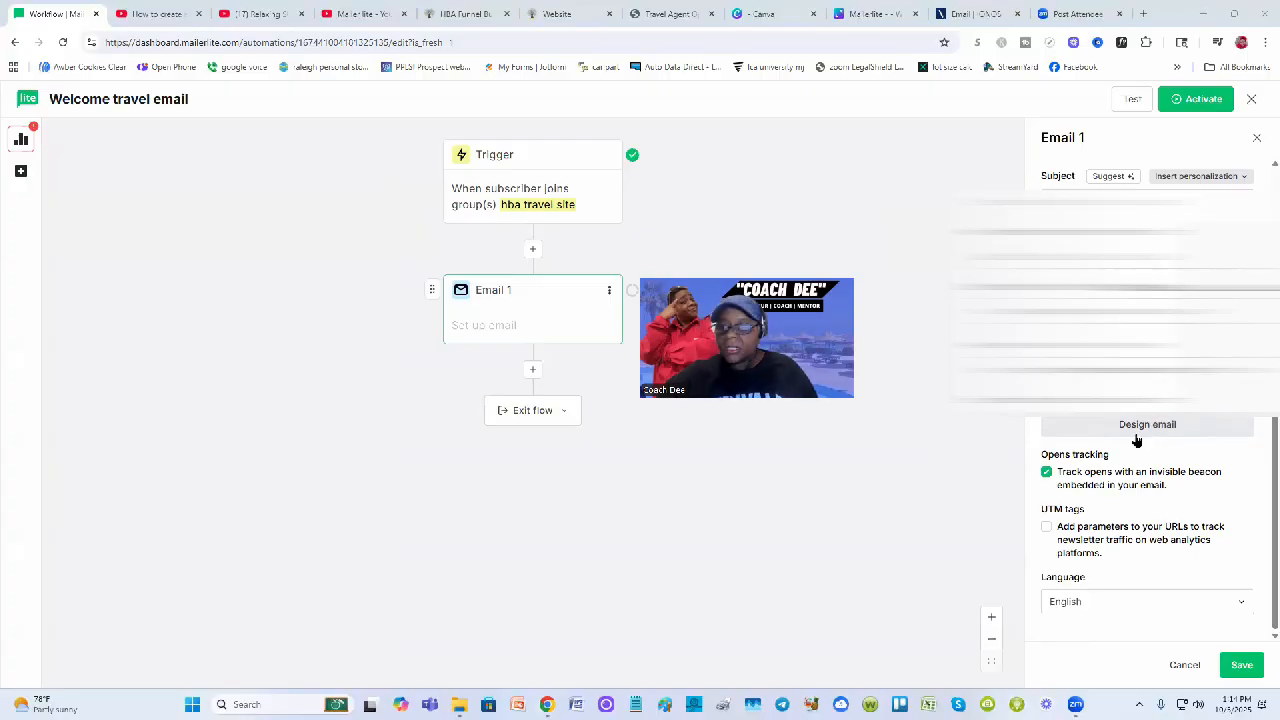
left_click(1147, 425)
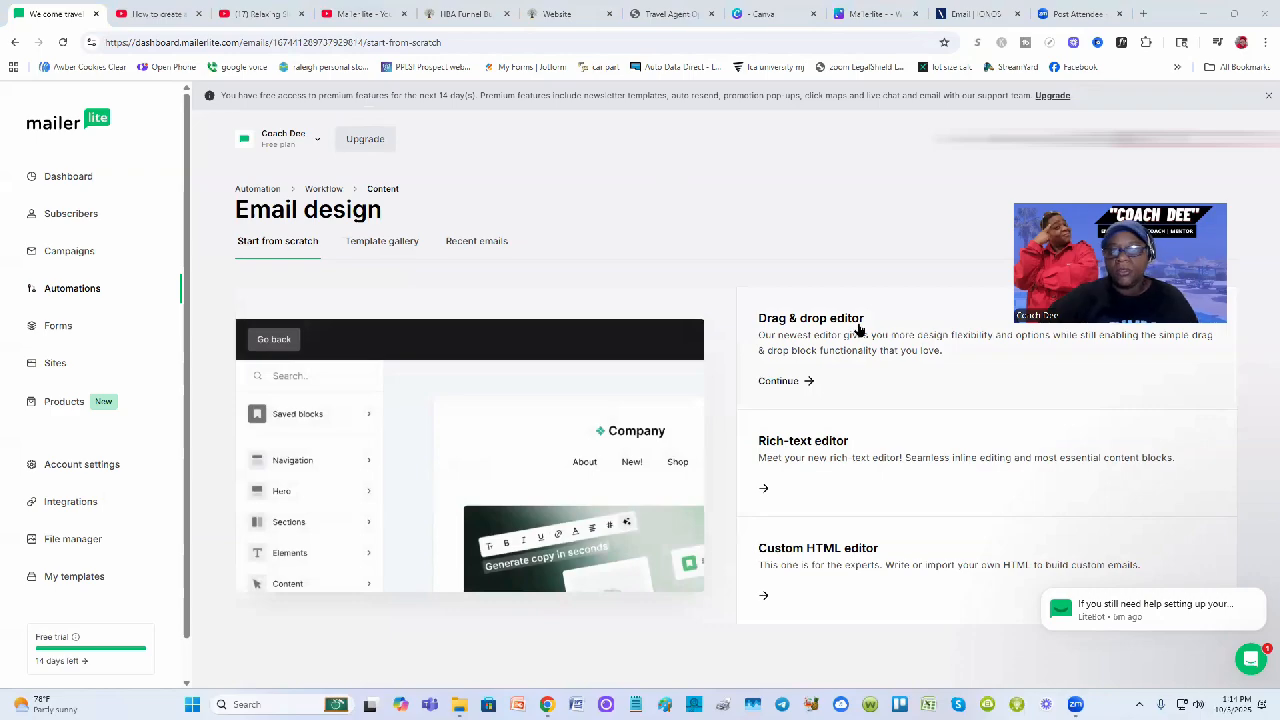
left_click(805, 381)
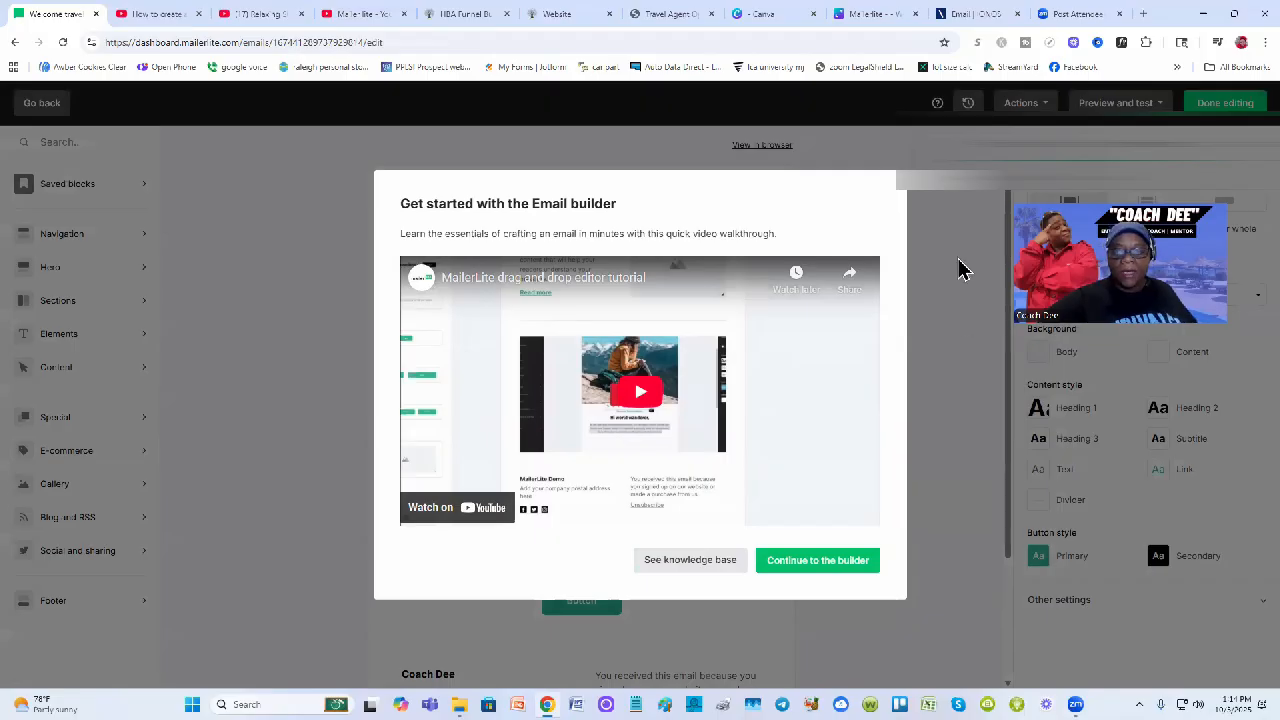
Skip the builder tutorial and cut the hero section with its image, title, text and button
left_click(842, 562)
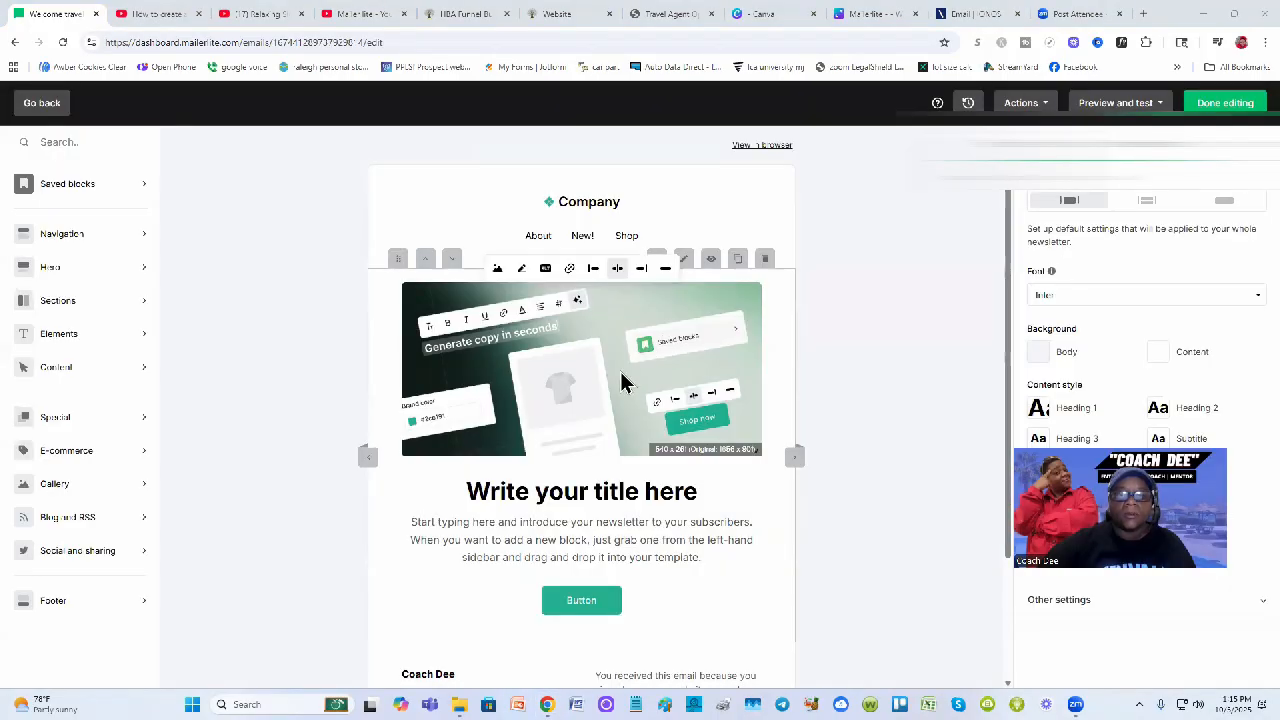
left_click(621, 383)
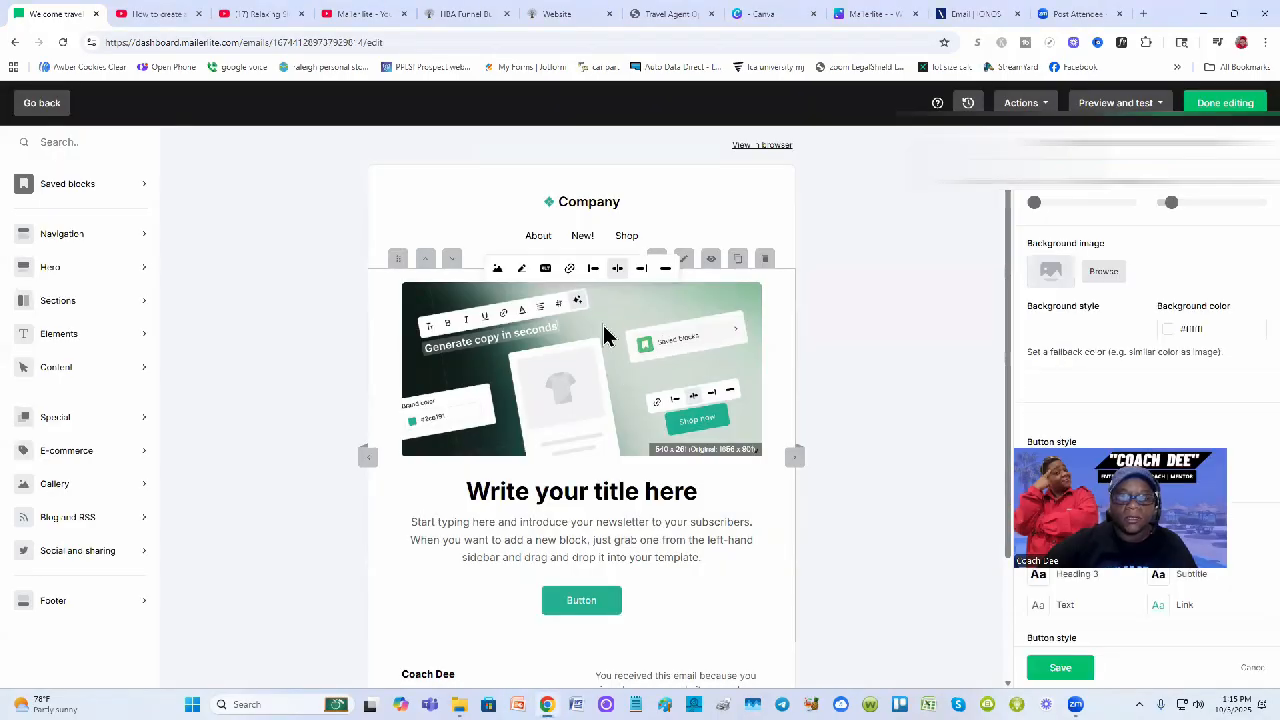
mouse_move(733, 324)
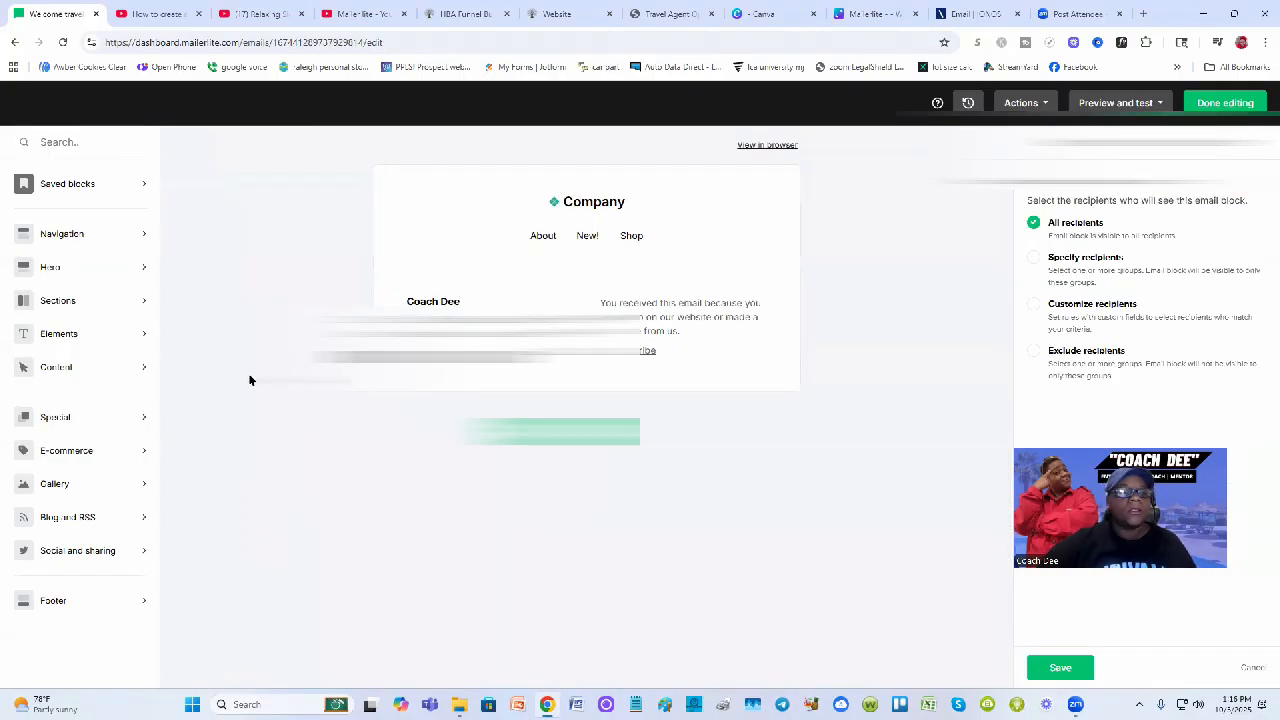
mouse_move(69, 318)
mouse_move(70, 340)
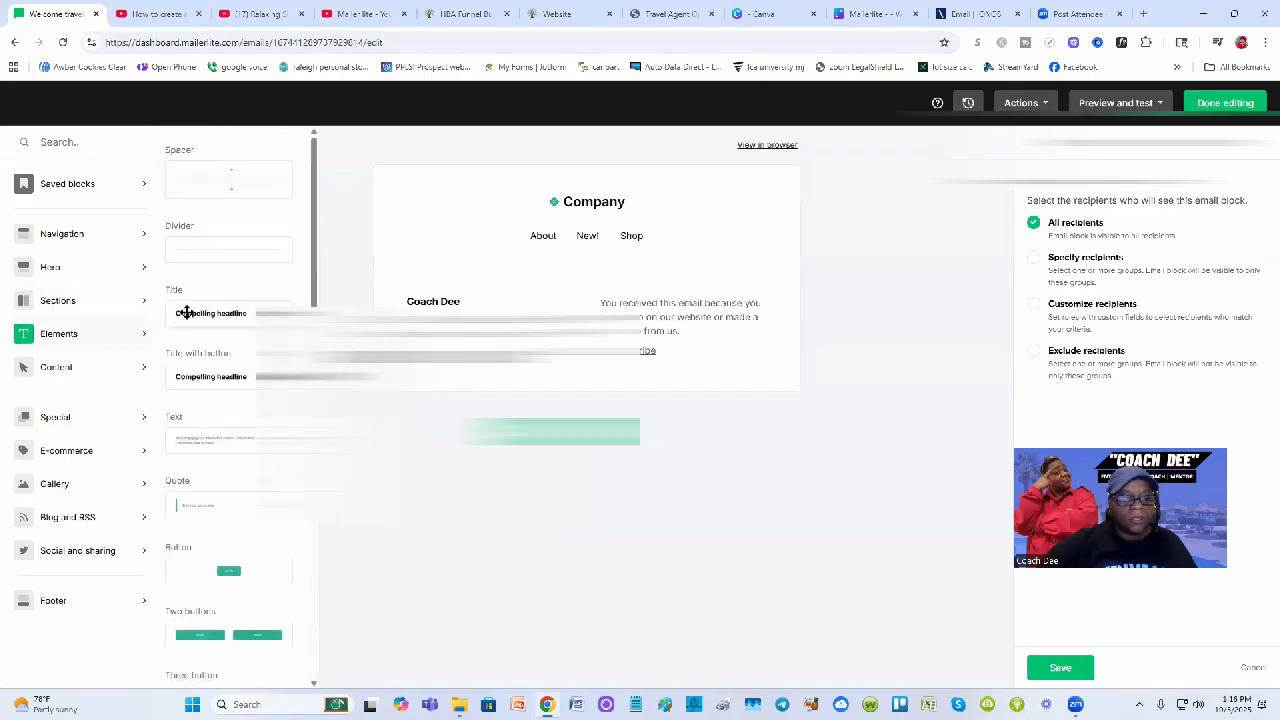
Insert a Title block below the header and change its text to 'Welcome to my Newsletter'
left_click_drag(186, 313, 586, 291)
left_click(587, 292)
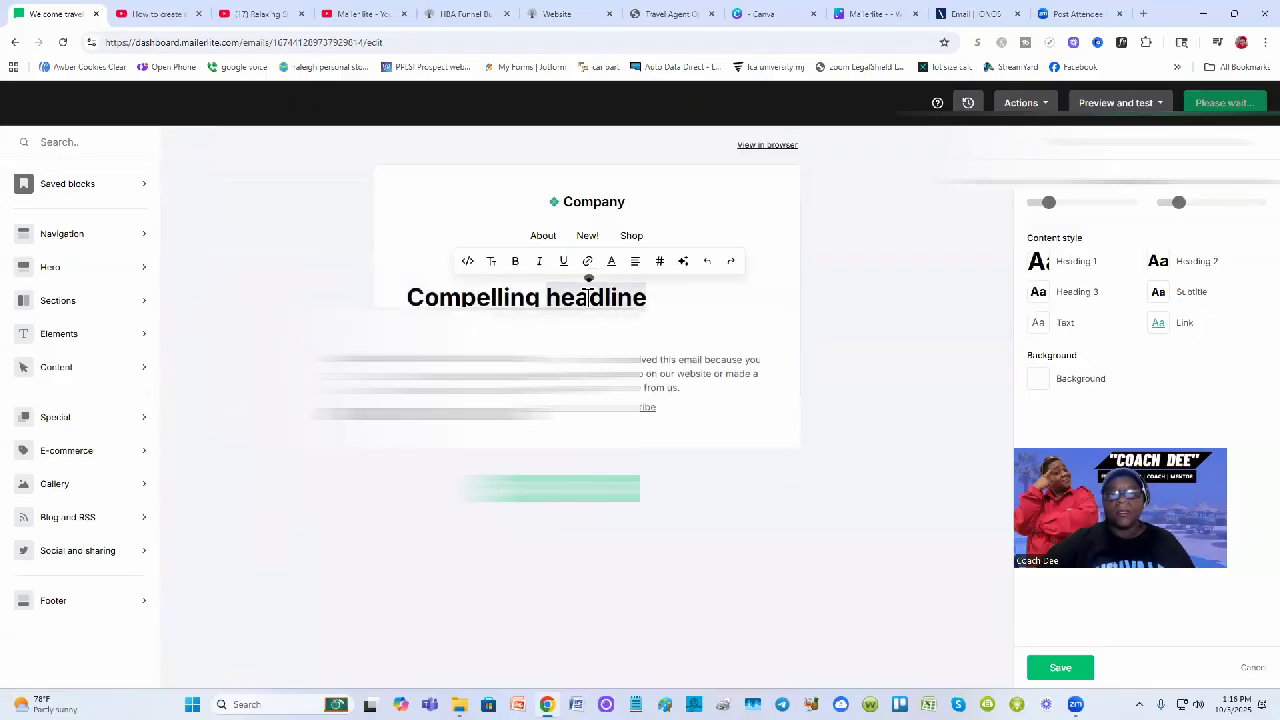
triple_click(589, 295)
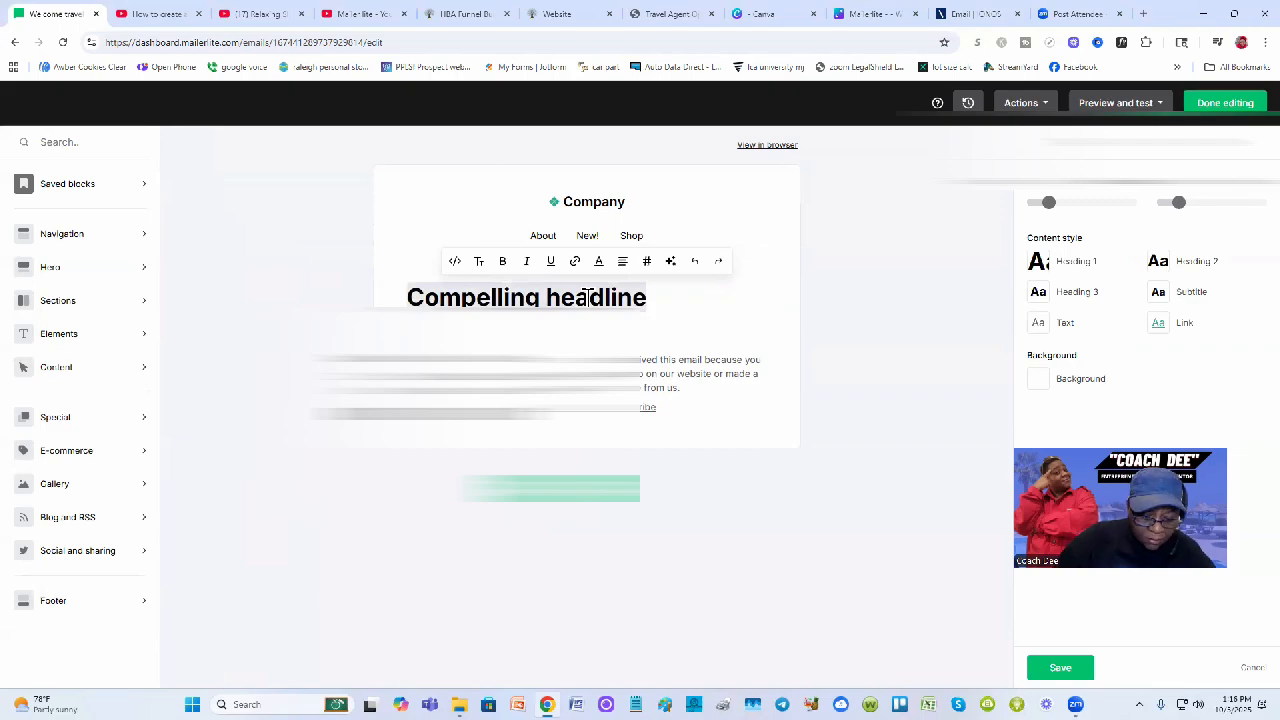
type("Welc")
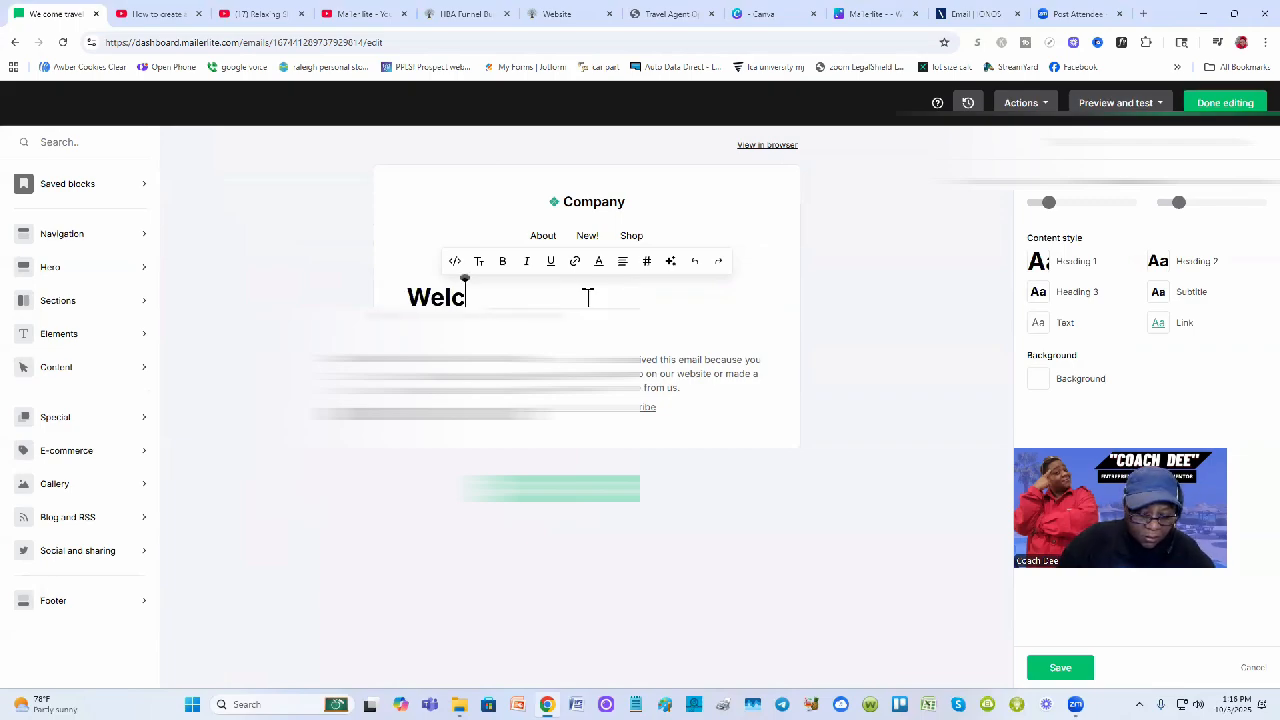
type("ome to ")
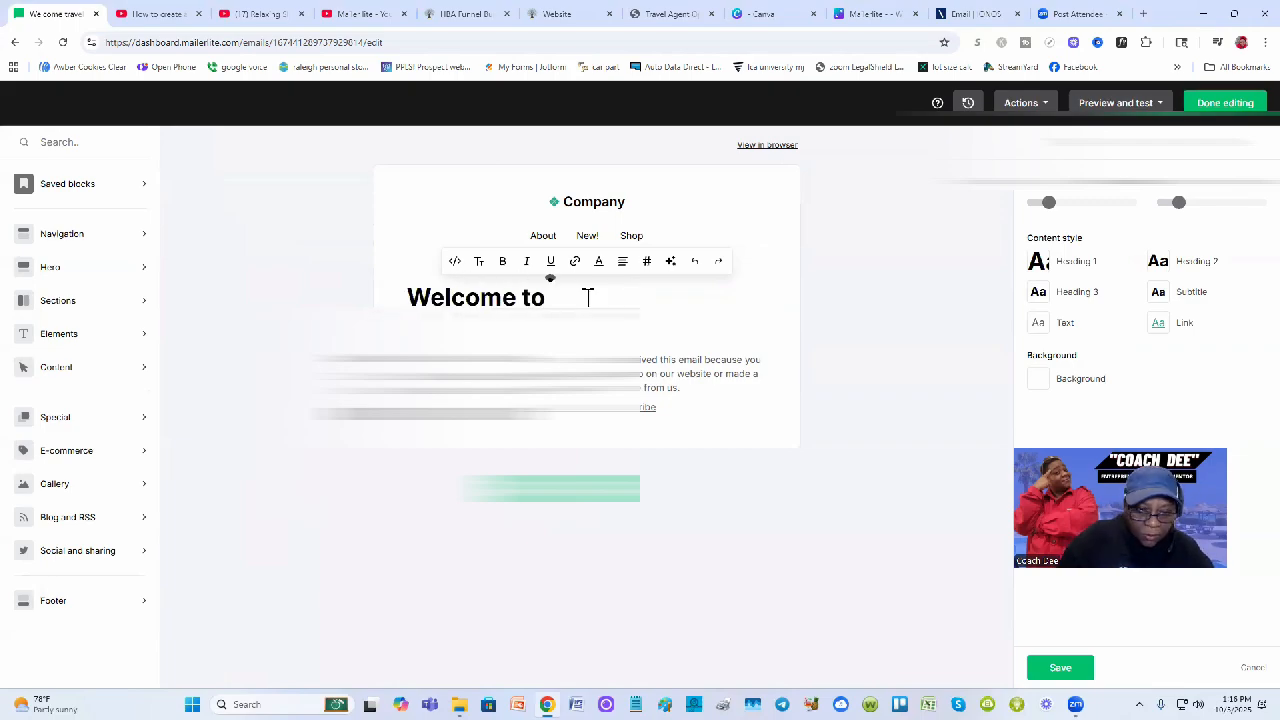
type("my Newsletter")
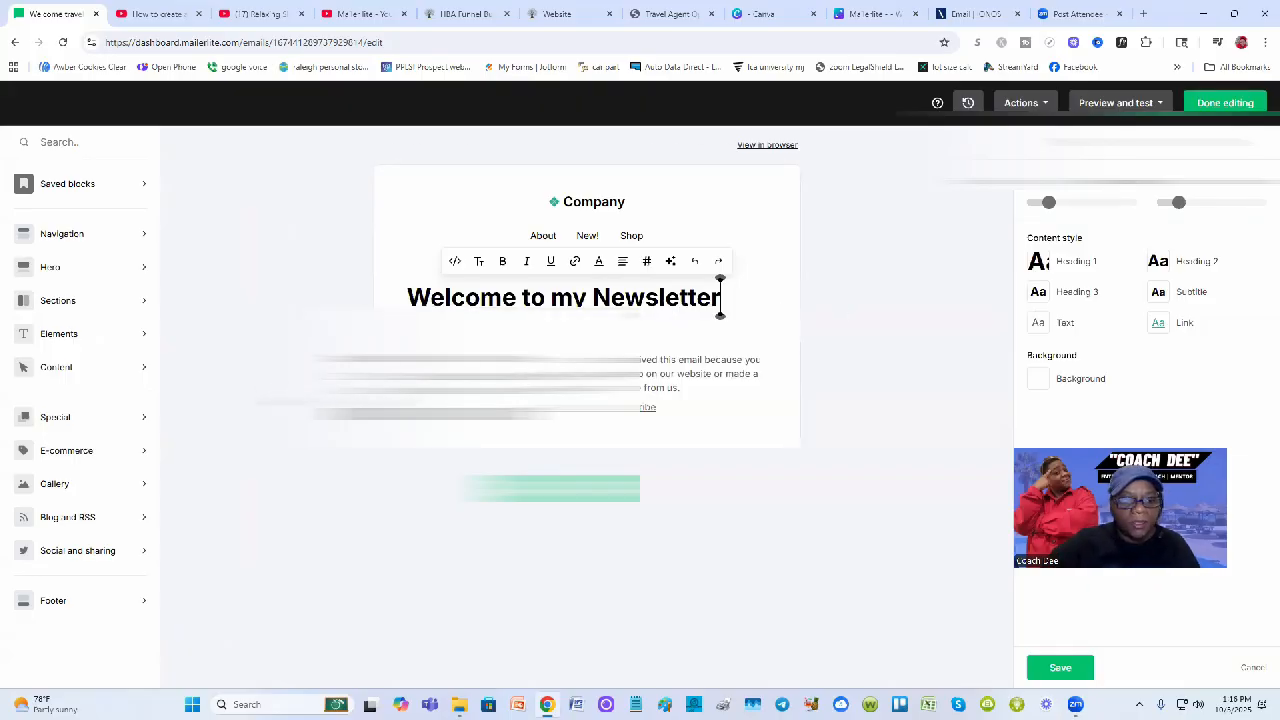
mouse_move(131, 340)
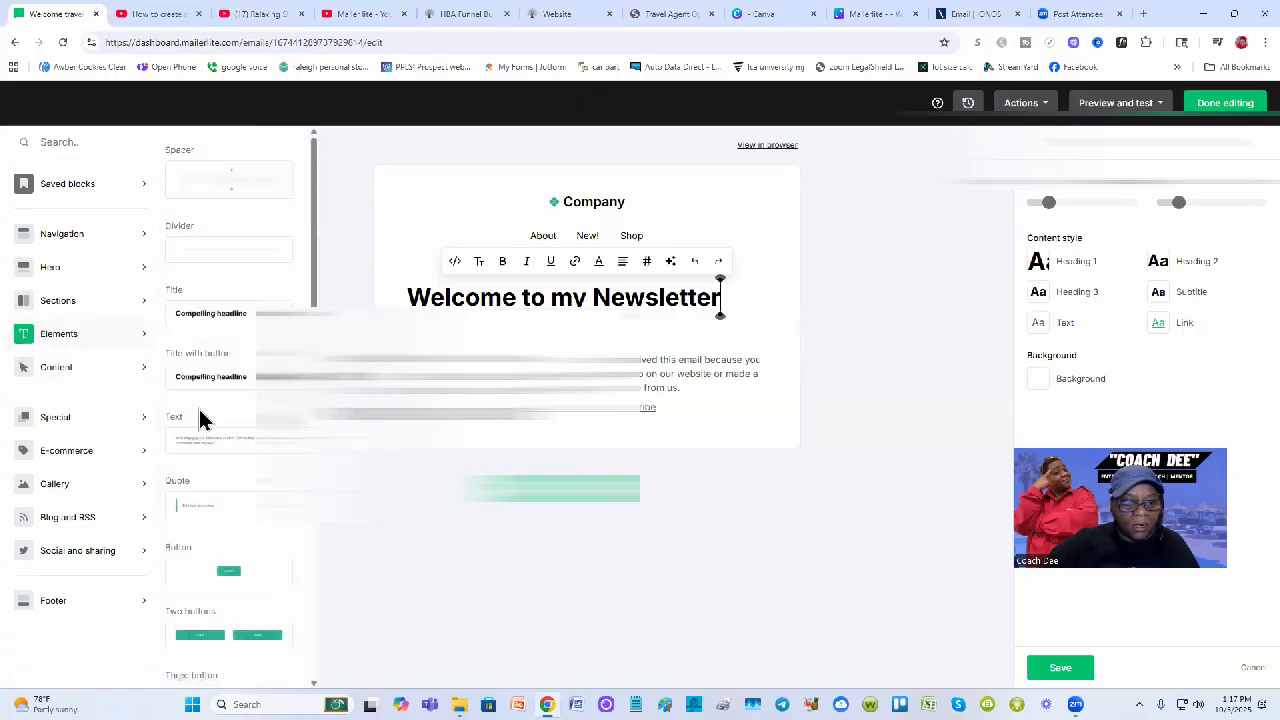
Drop a Text block under the headline, leaving its placeholder paragraph unchanged
left_click_drag(199, 436, 717, 449)
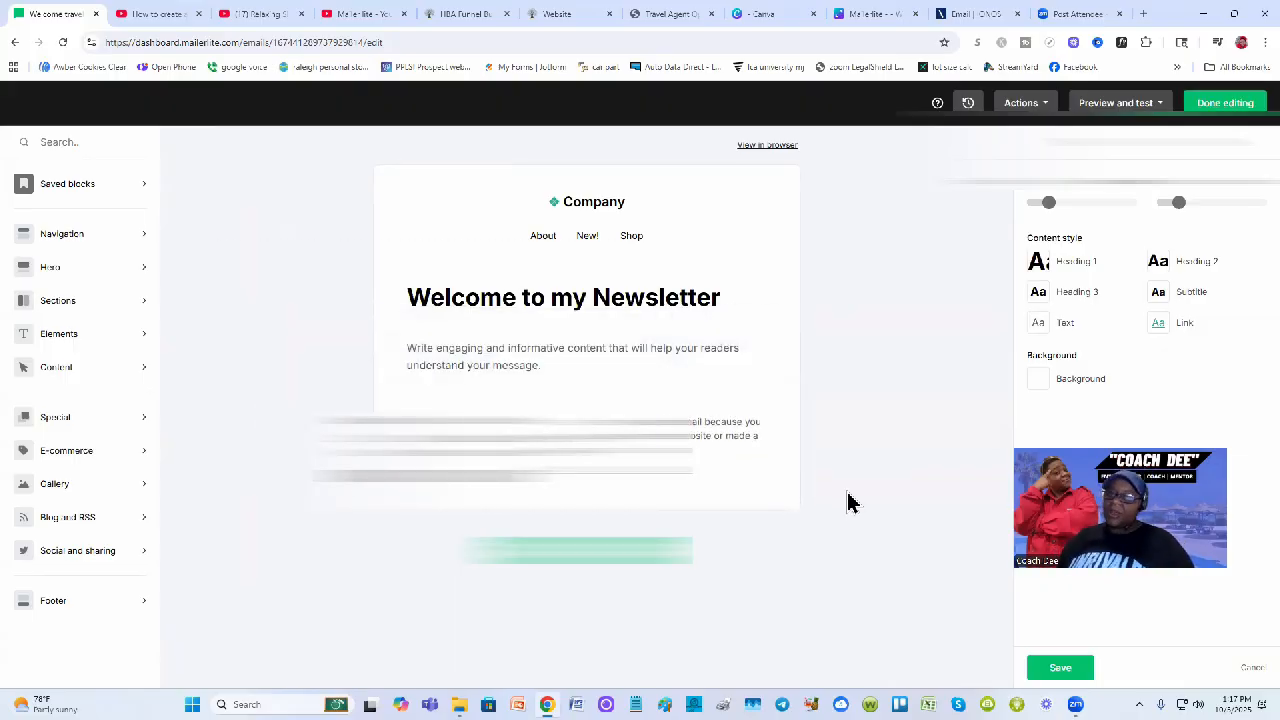
triple_click(549, 354)
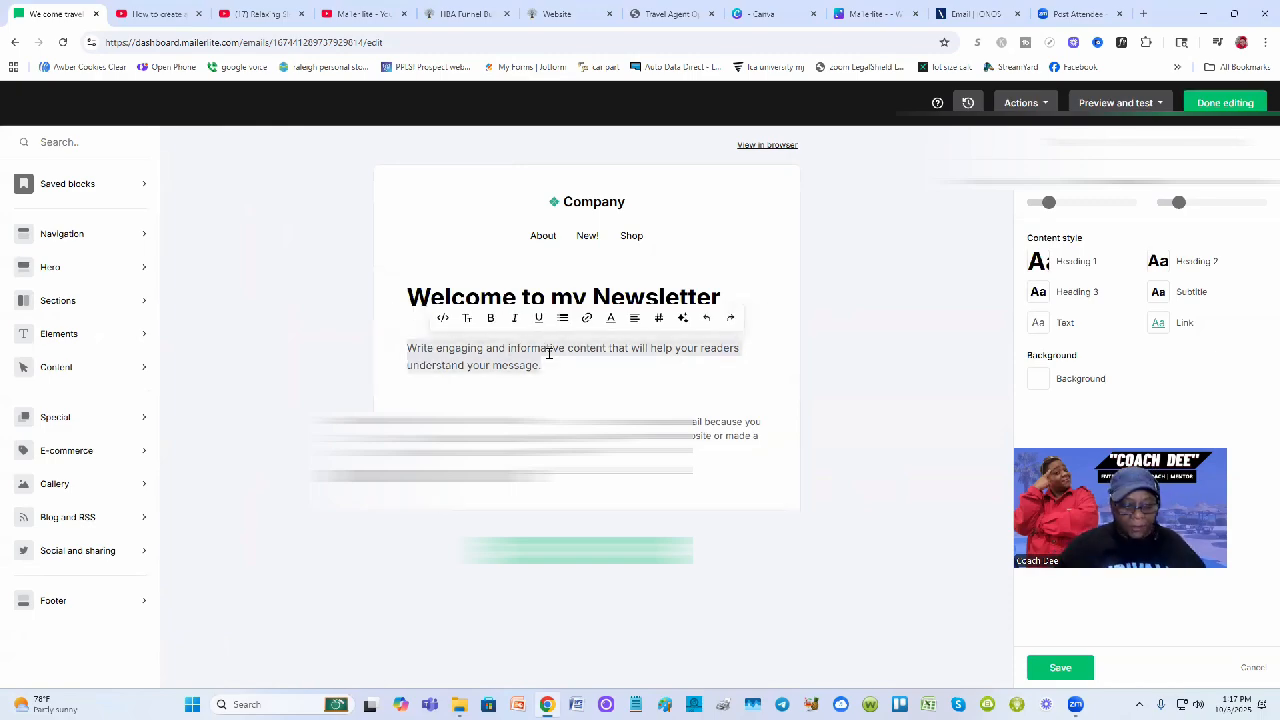
left_click(908, 386)
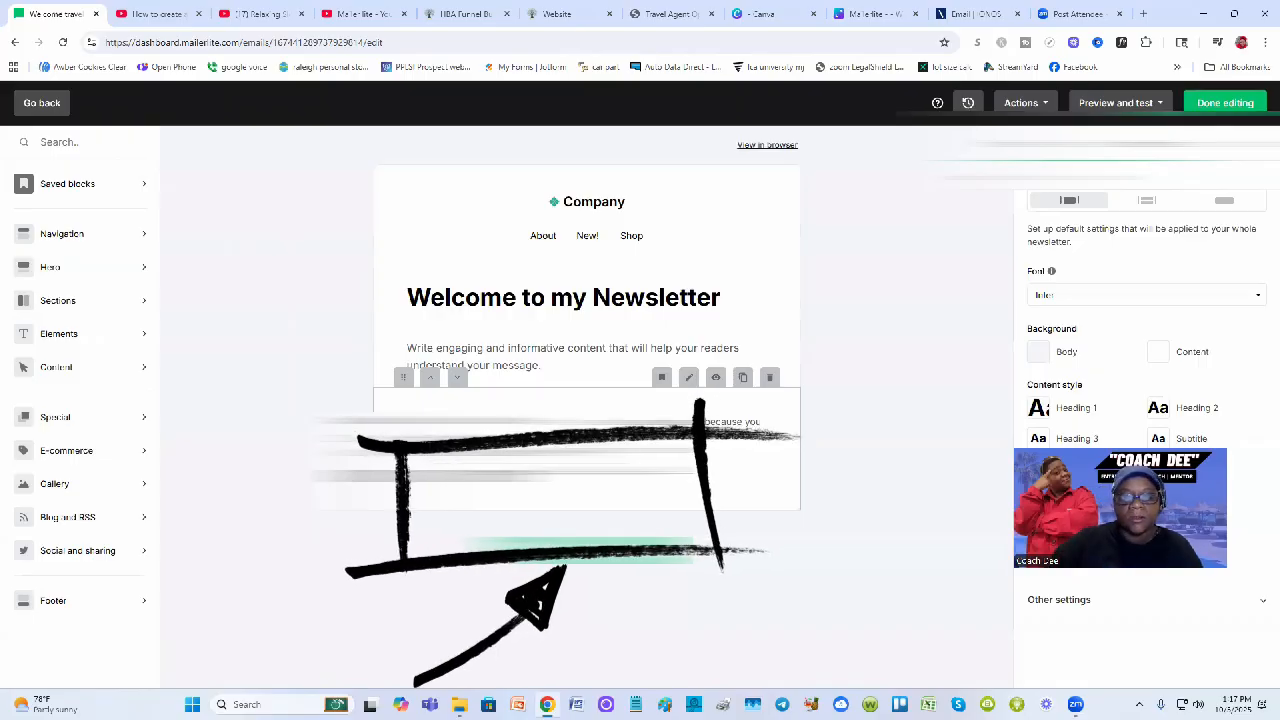
mouse_move(612, 210)
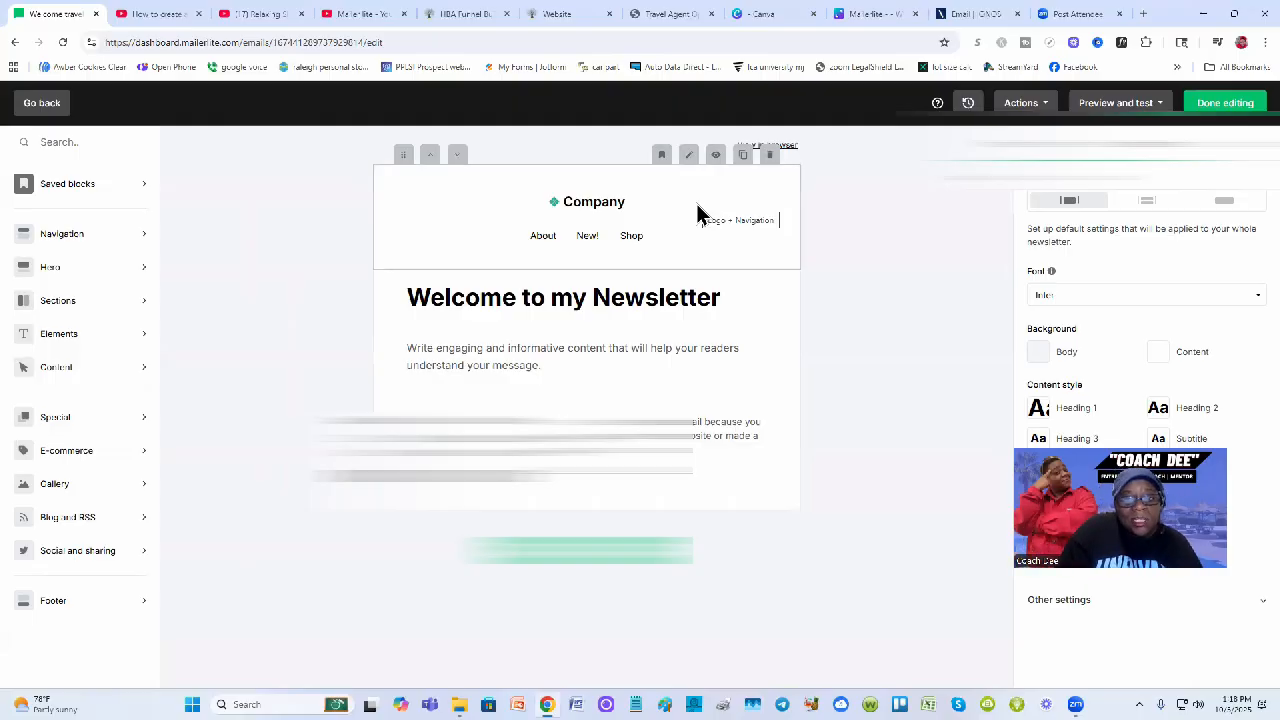
Delete the Company header block, then click Done editing to go back to the Welcome travel email workflow
left_click(771, 157)
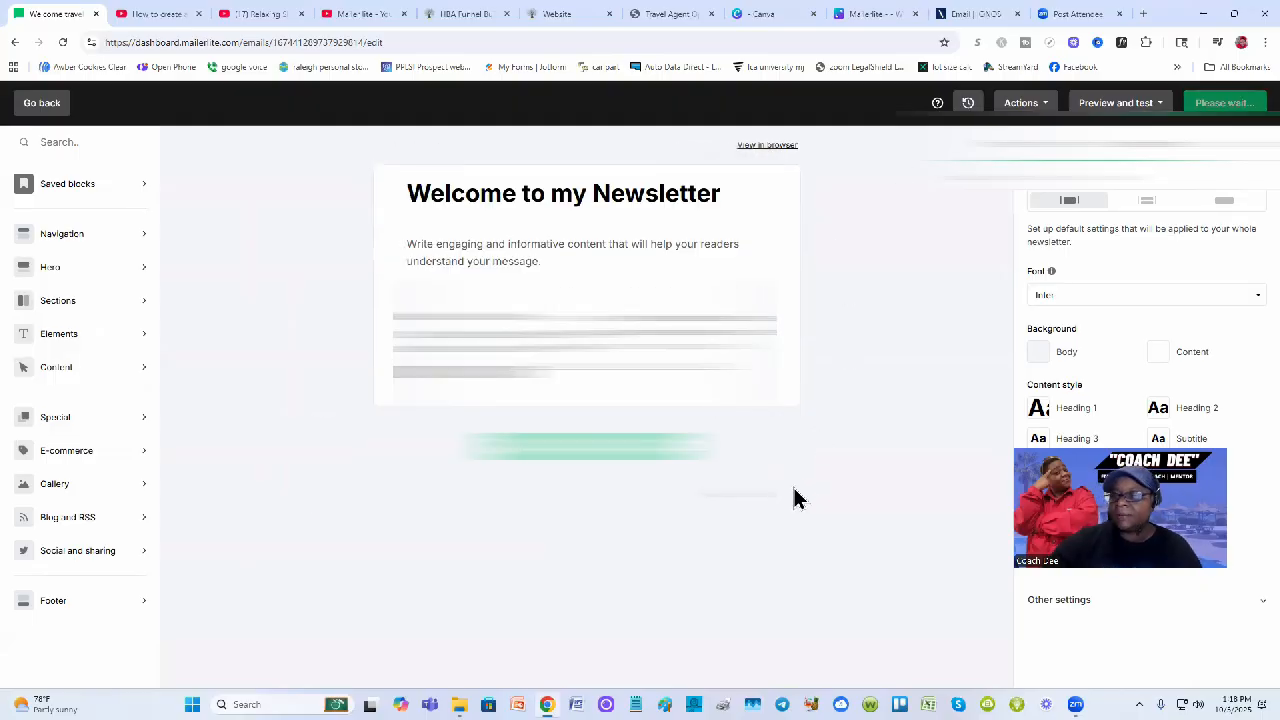
left_click_drag(1133, 530, 834, 466)
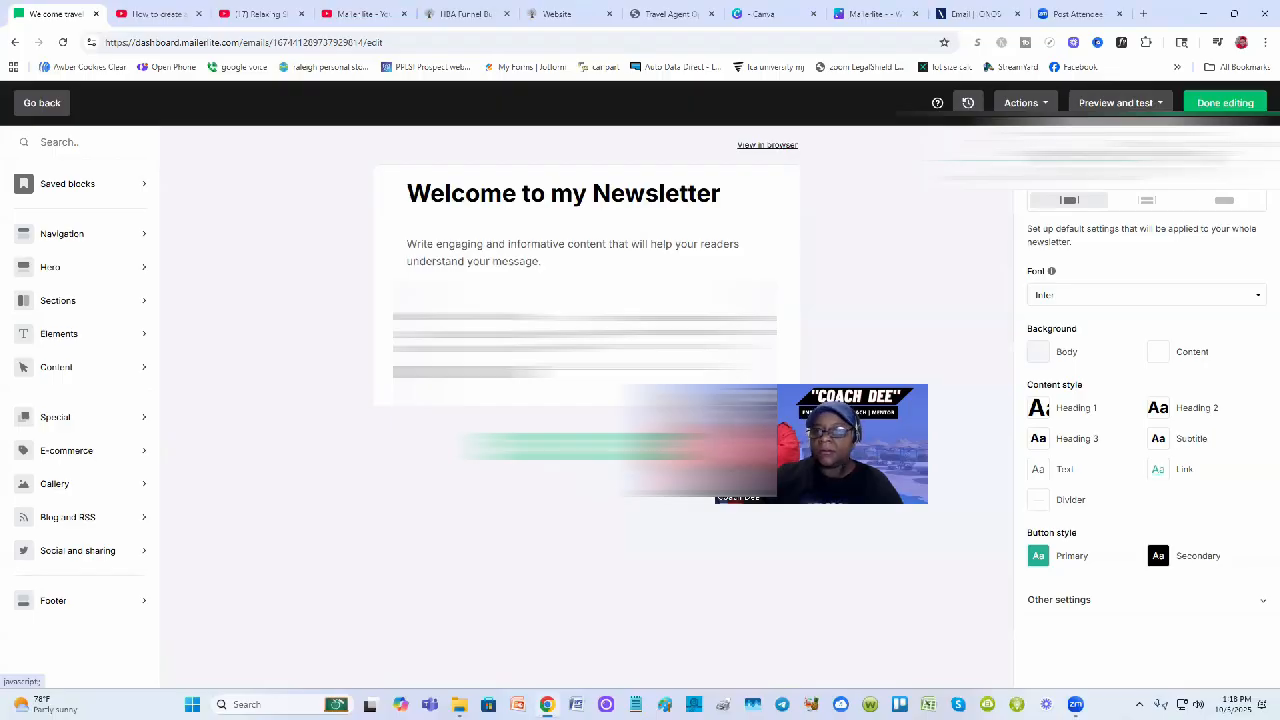
left_click(1115, 166)
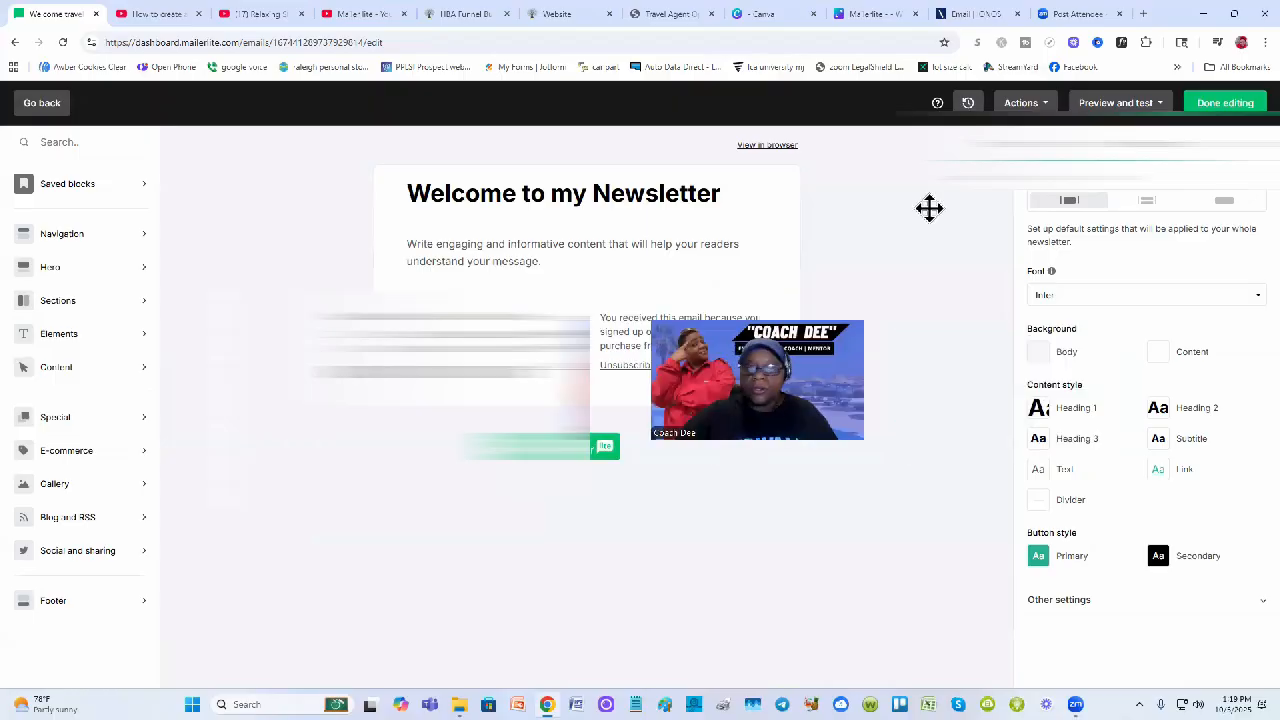
left_click(1228, 103)
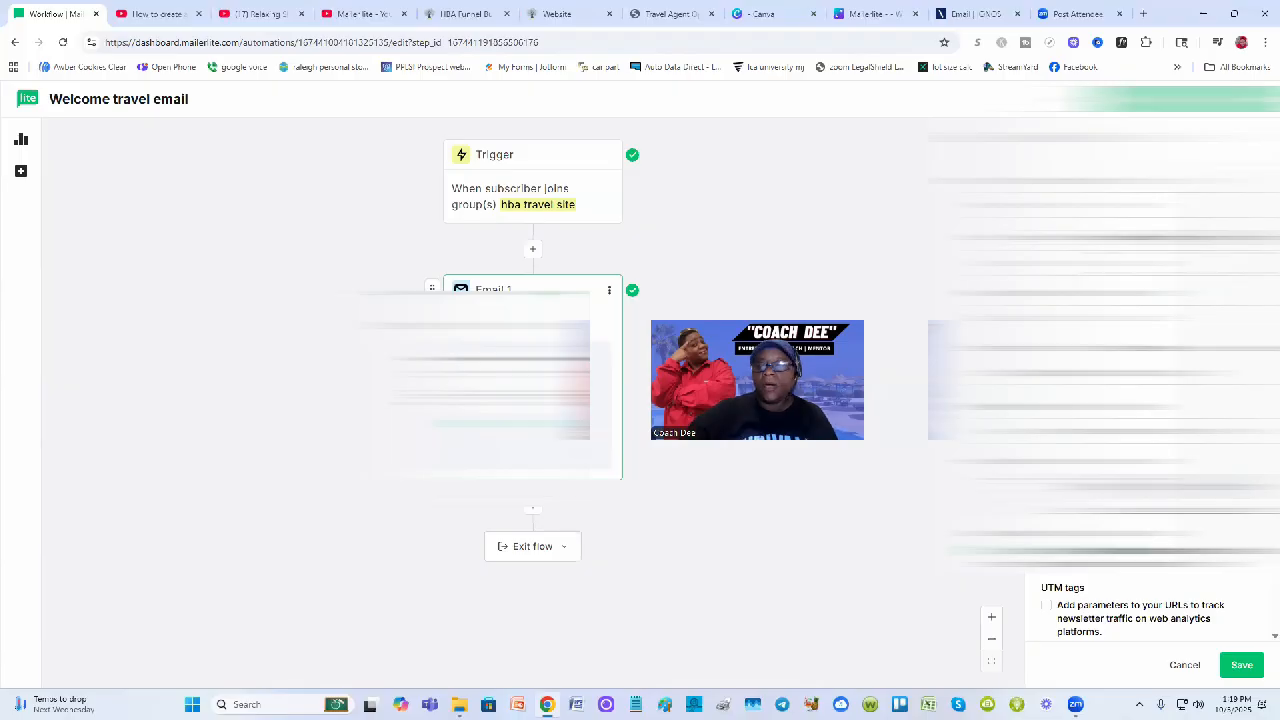
Save the email step's UTM settings and activate the Welcome travel email automation, confirming it
left_click(1240, 666)
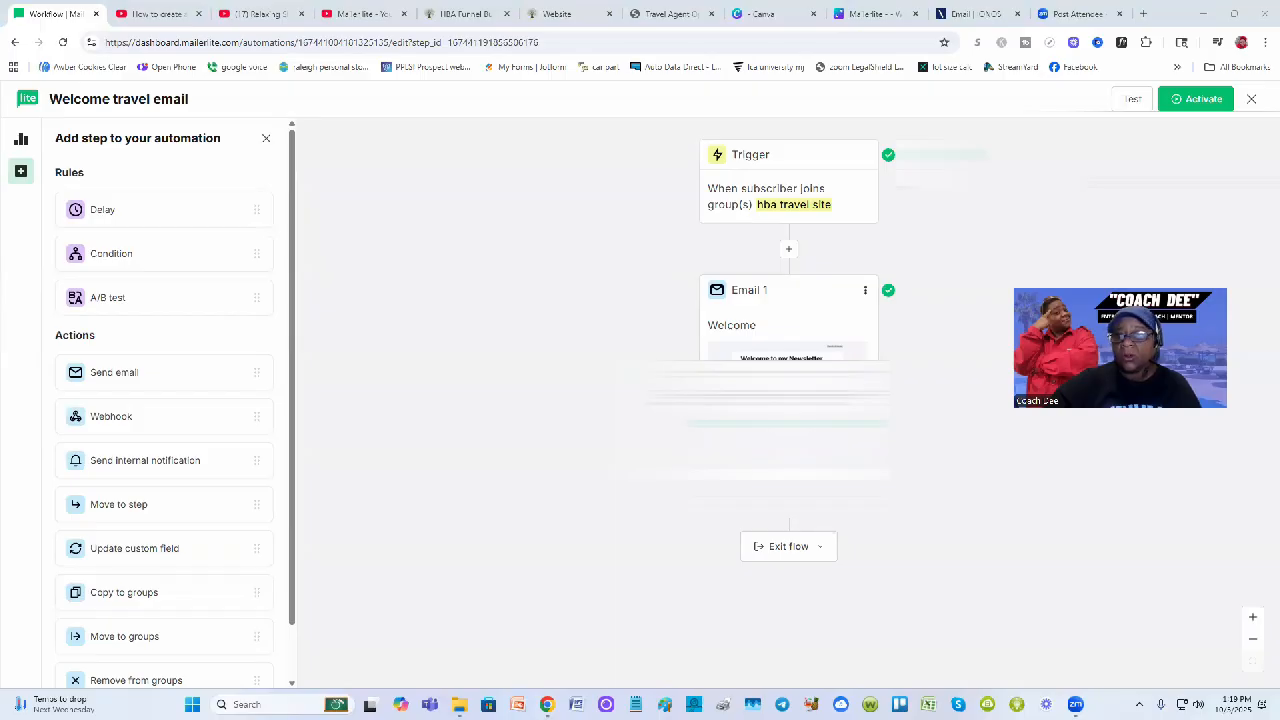
left_click(1197, 98)
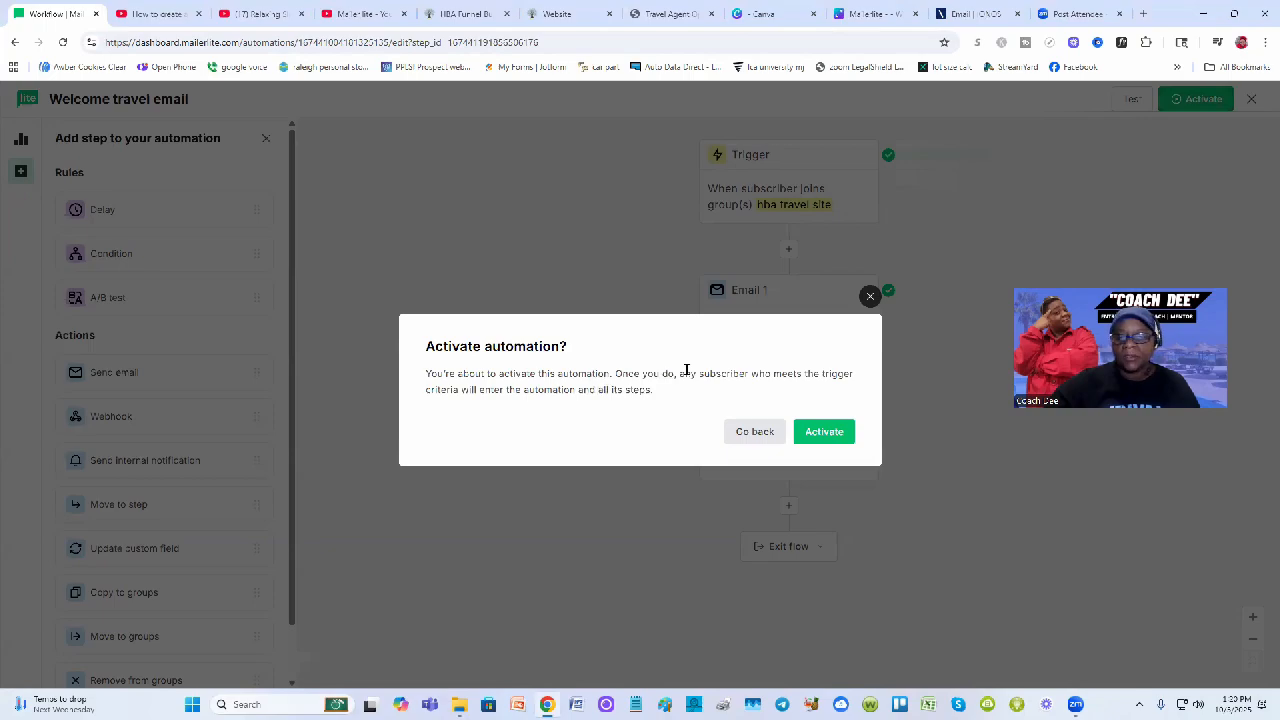
left_click(828, 432)
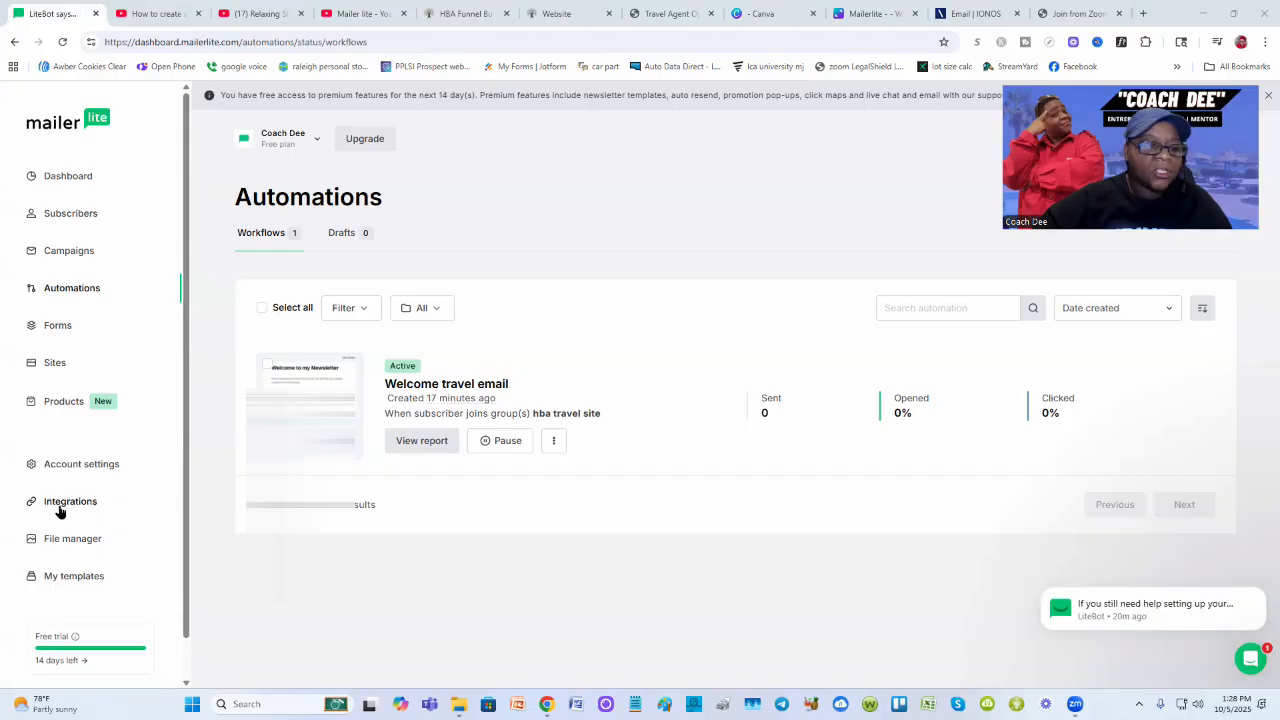
Open MailerLite's Developer API page from Dashboard and Integrations, showing no tokens yet
left_click(86, 186)
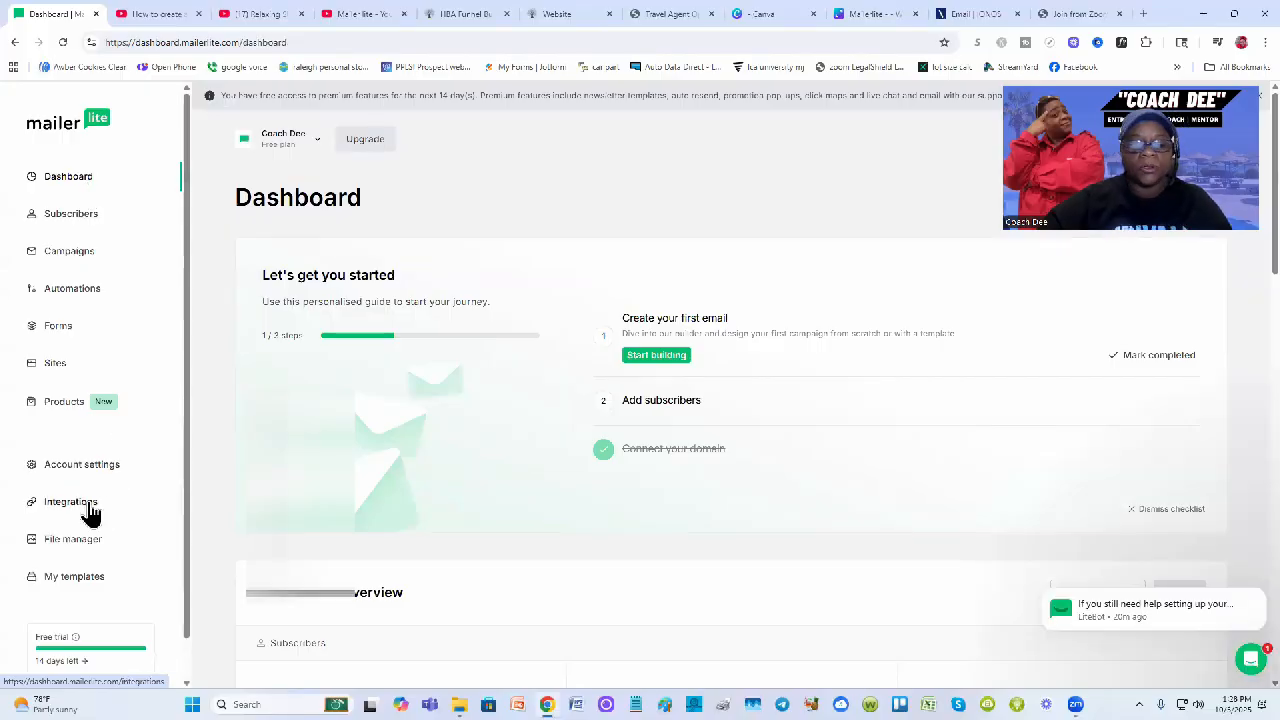
left_click(70, 508)
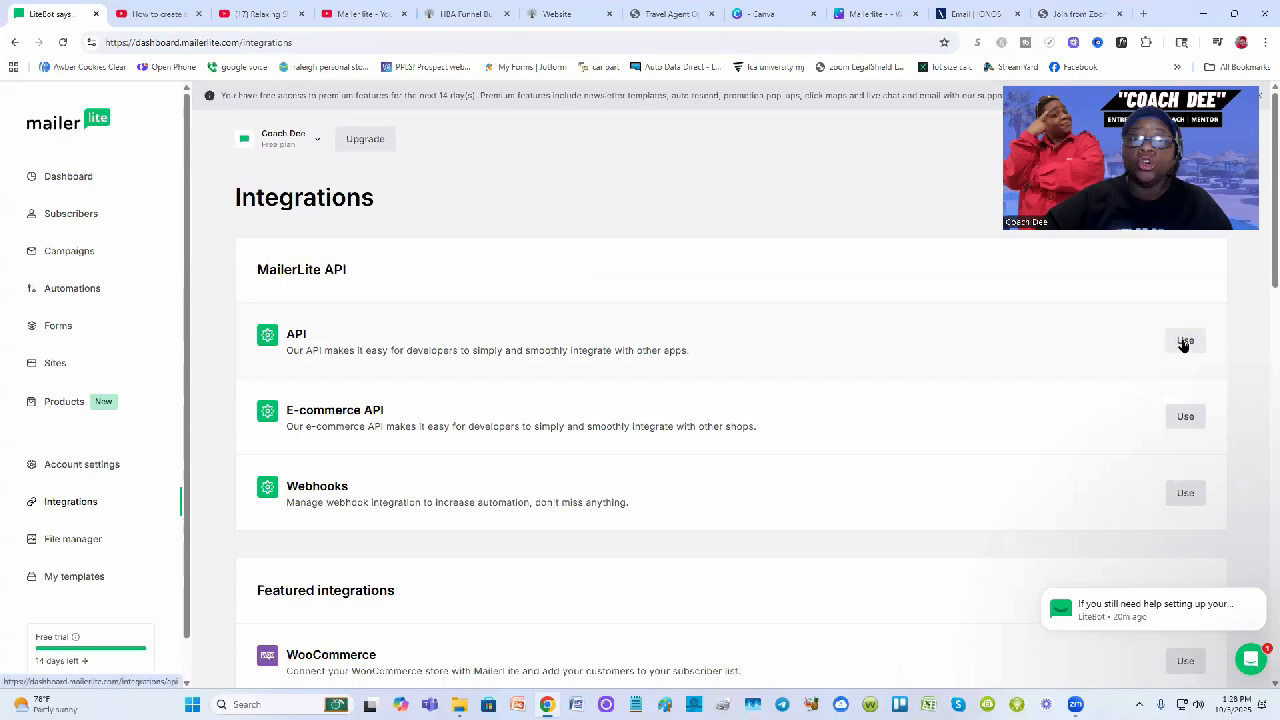
left_click(1184, 343)
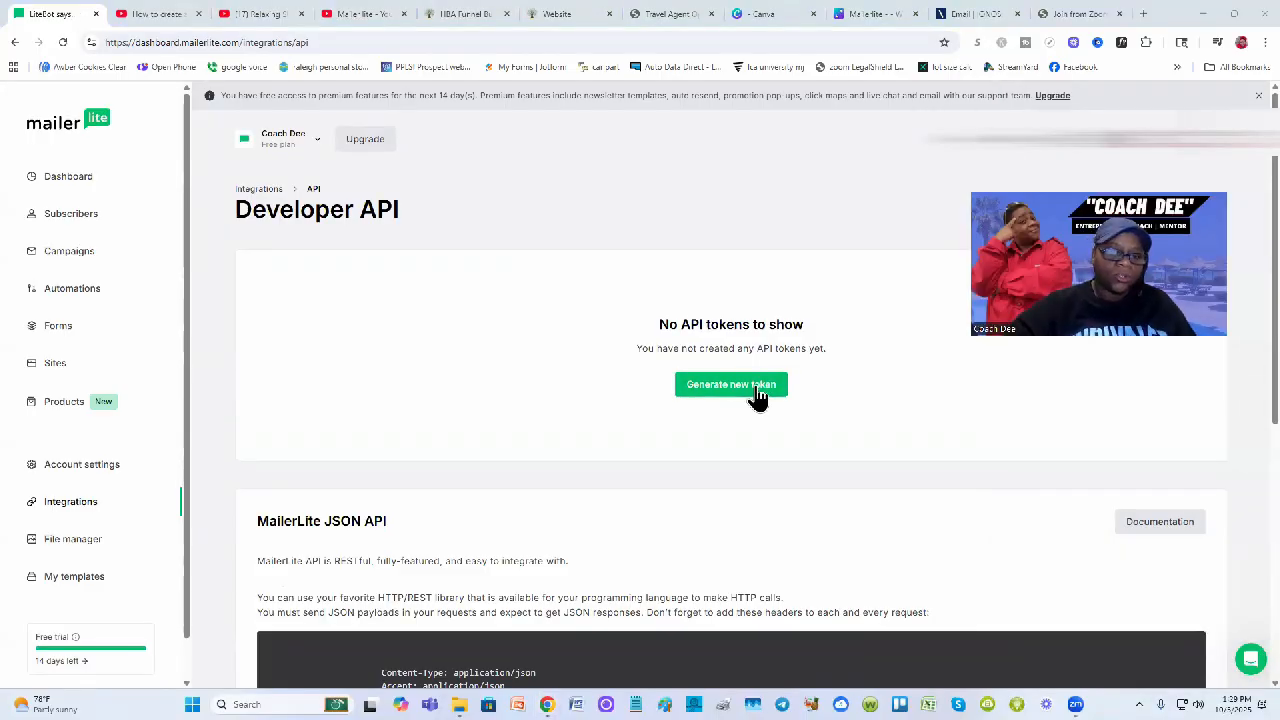
Create an API token named 'hba' allowing all IPs and download its key as 'api token (1).txt'
left_click(757, 390)
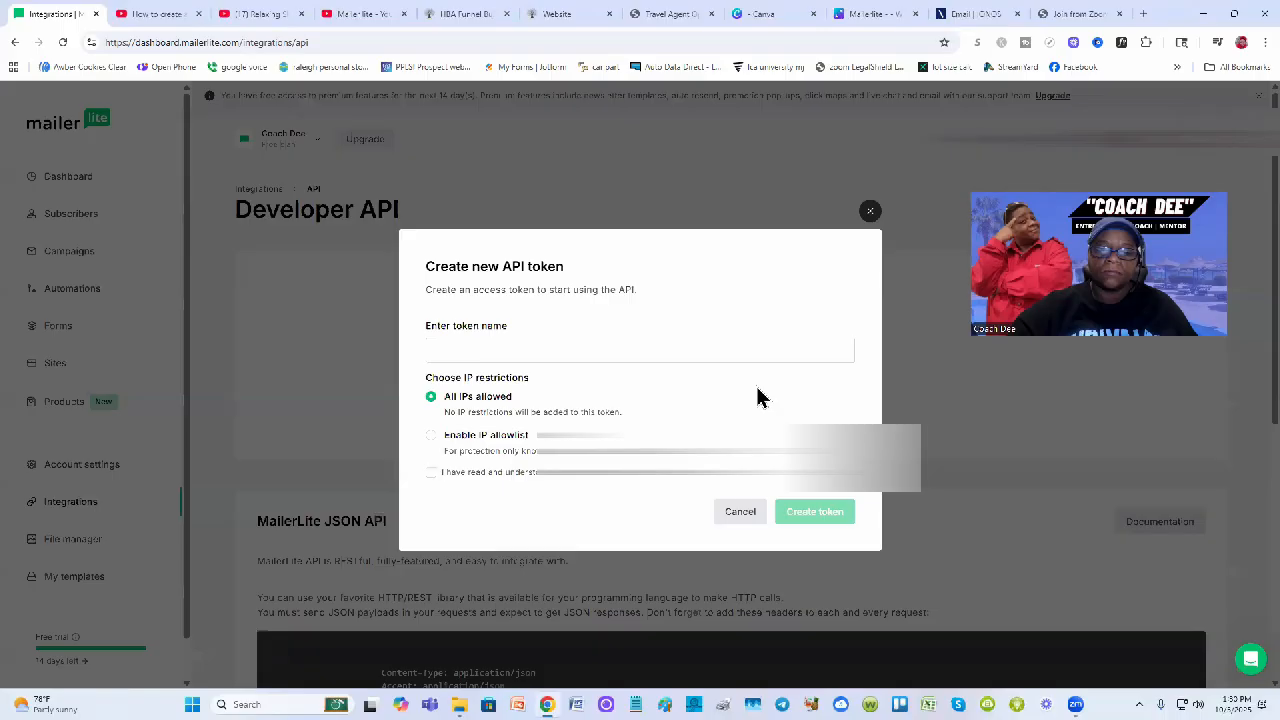
left_click(502, 354)
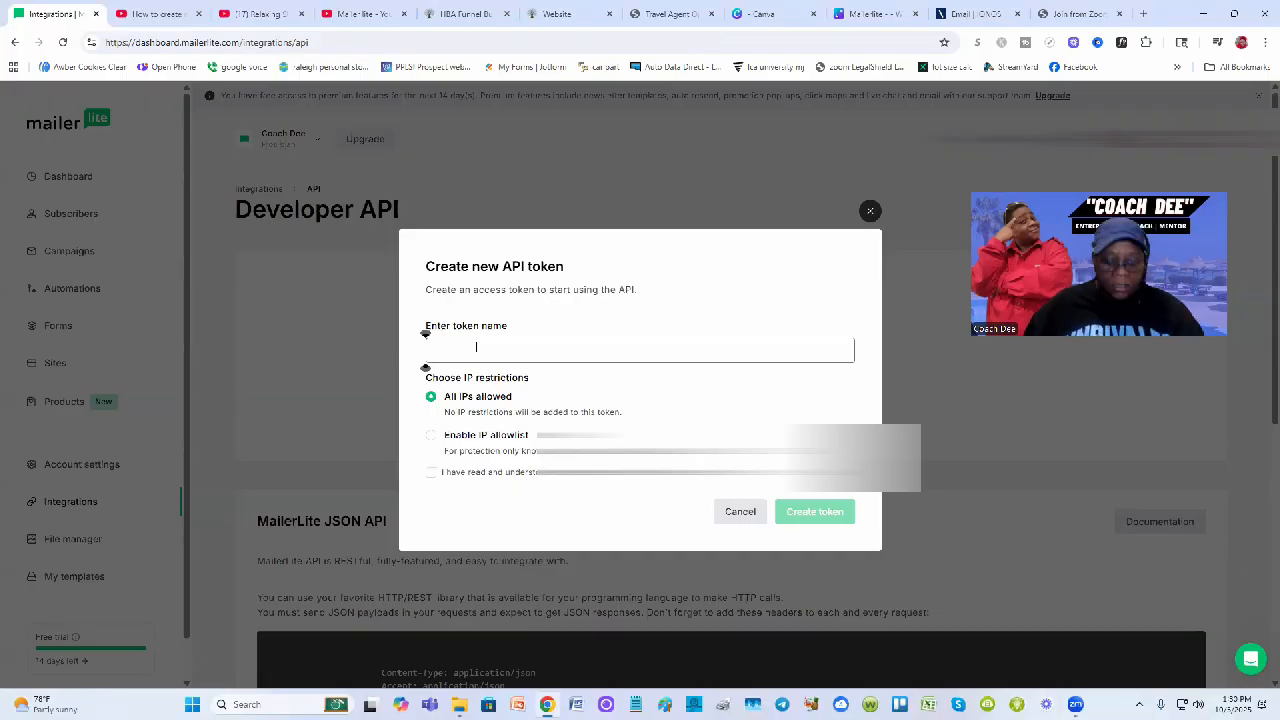
type("hba")
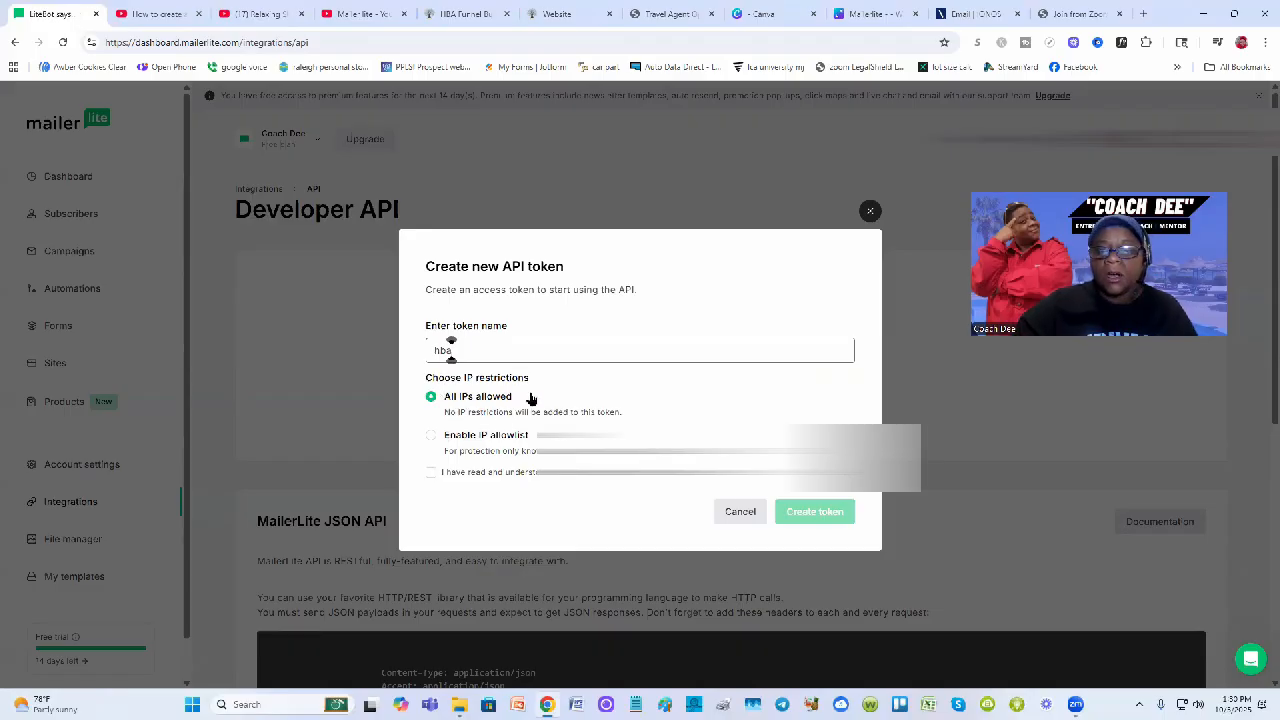
left_click(843, 300)
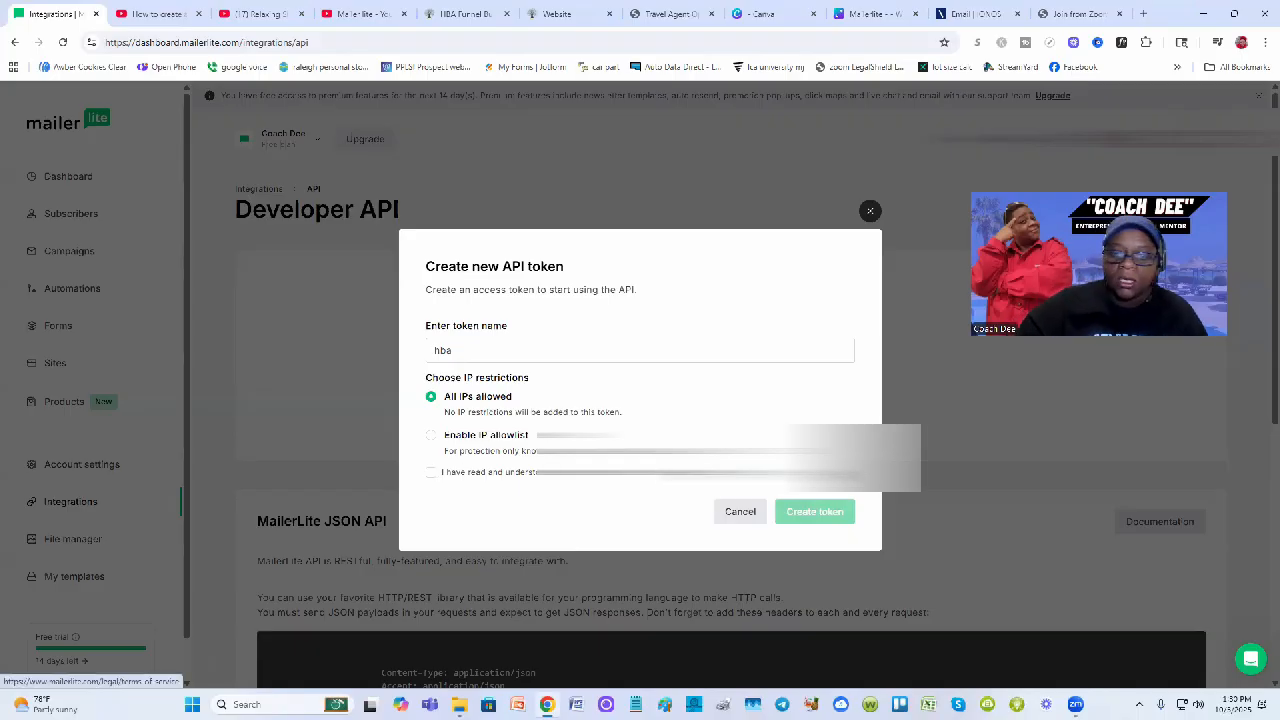
left_click(430, 474)
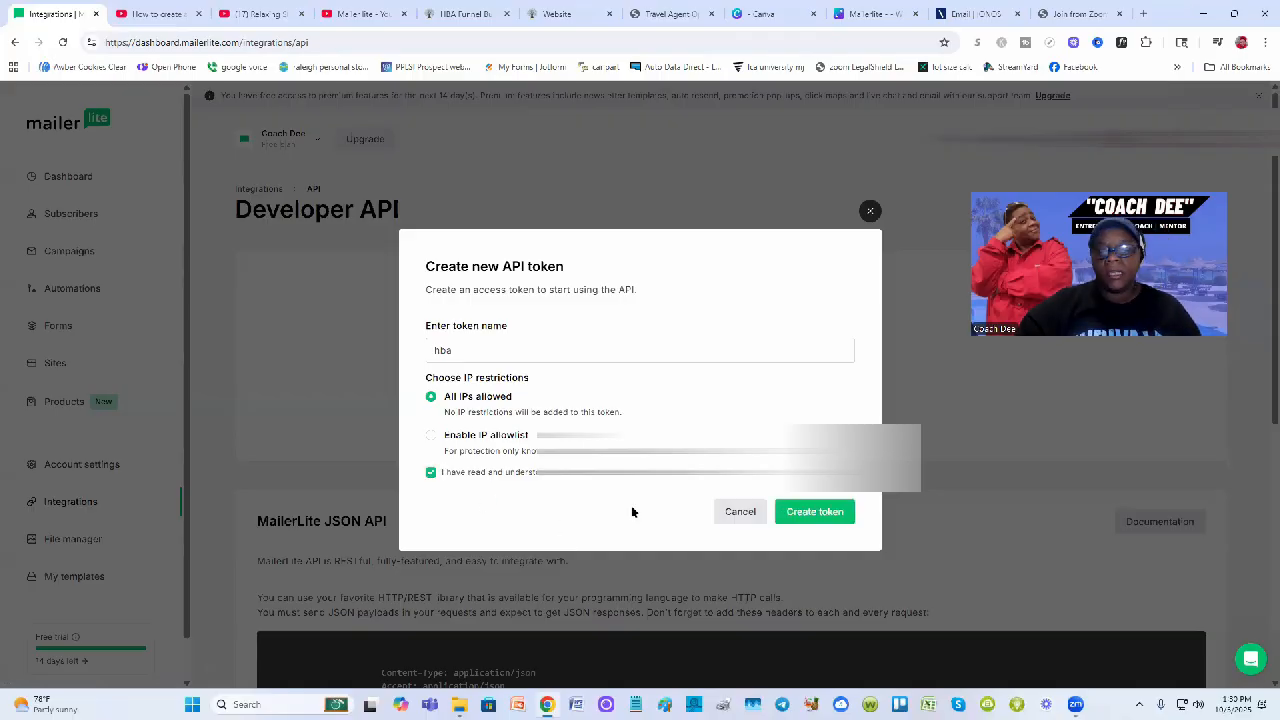
left_click(815, 514)
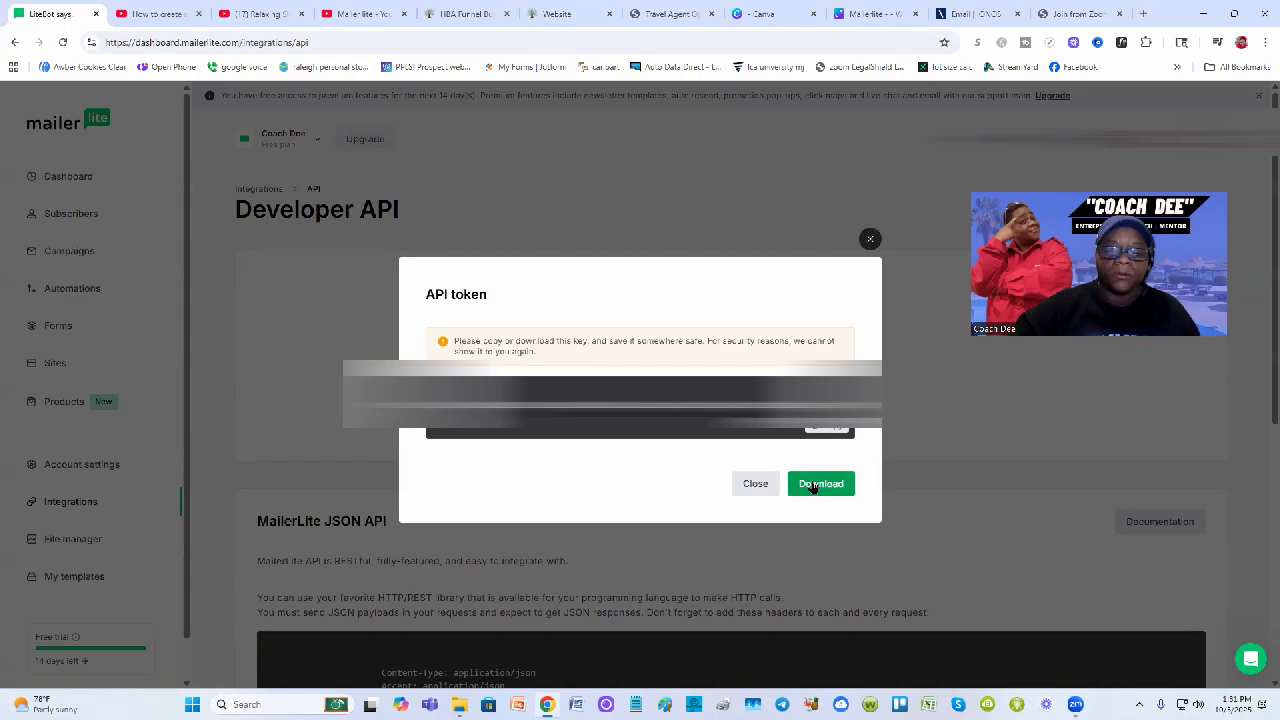
left_click(812, 485)
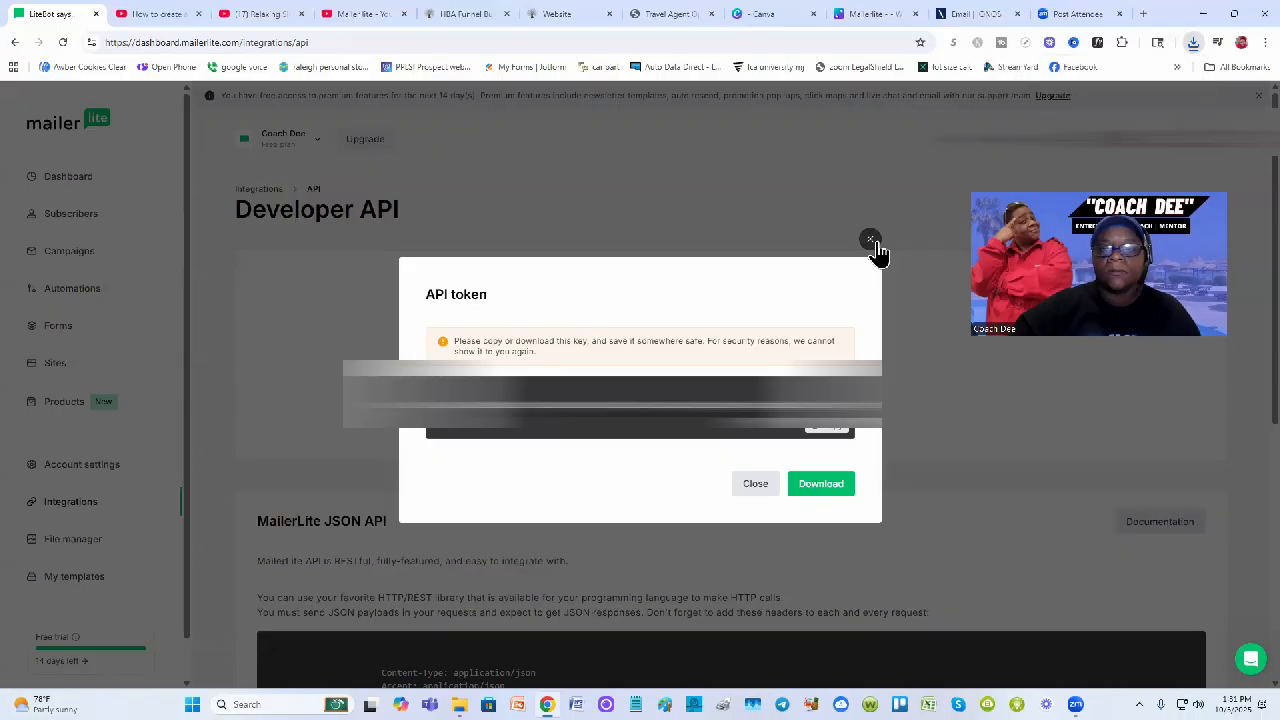
Close the key dialog to list the hba token, then switch to the 'Travel Agent Optin 01' editor
left_click(872, 242)
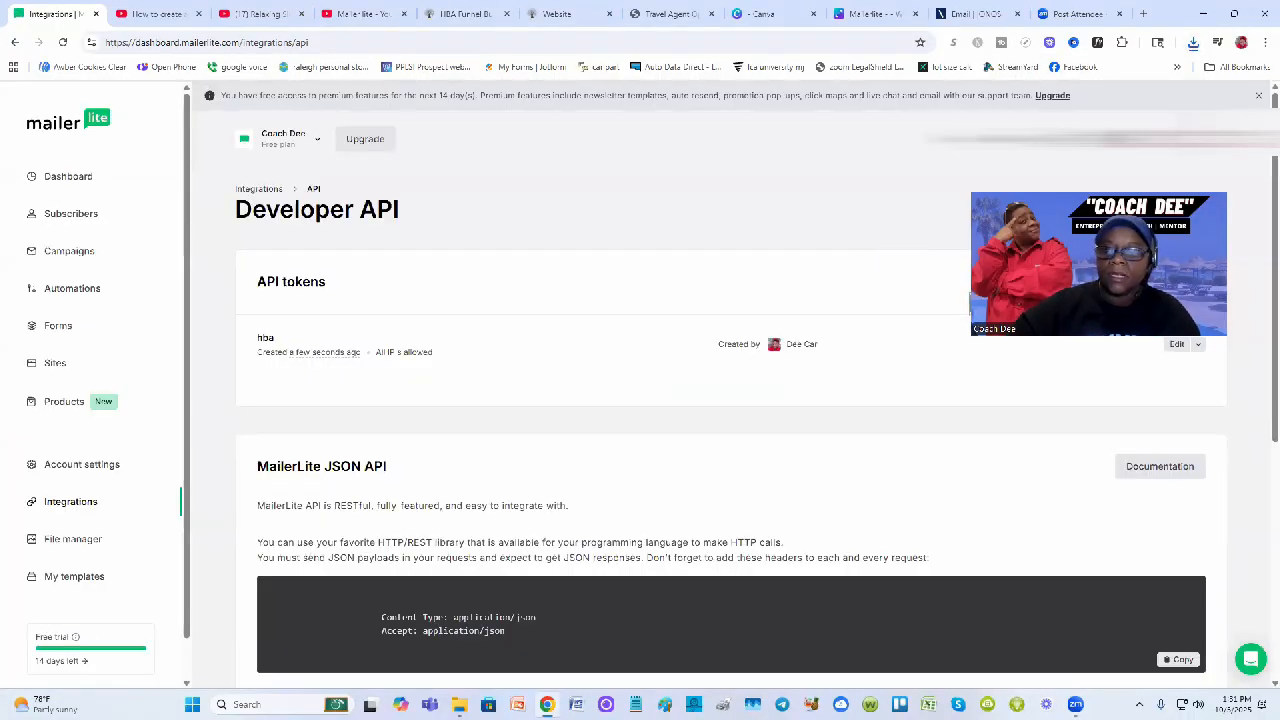
left_click_drag(1071, 290, 623, 227)
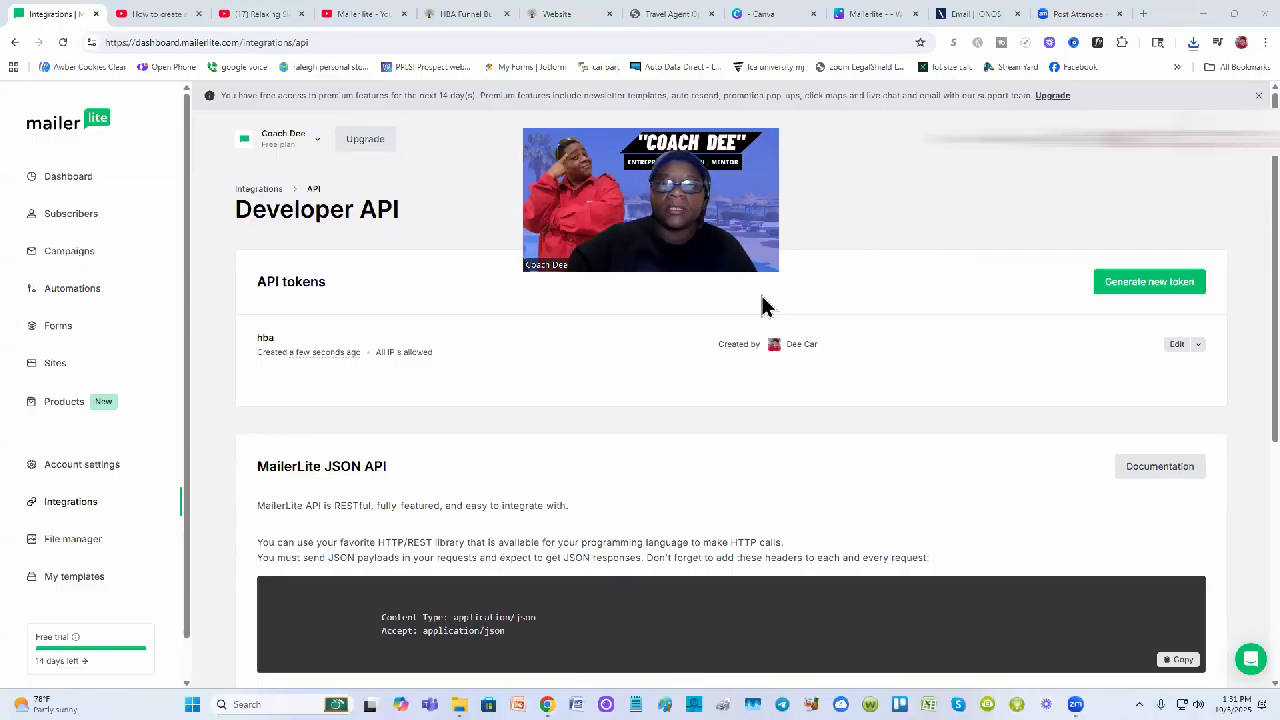
left_click(560, 16)
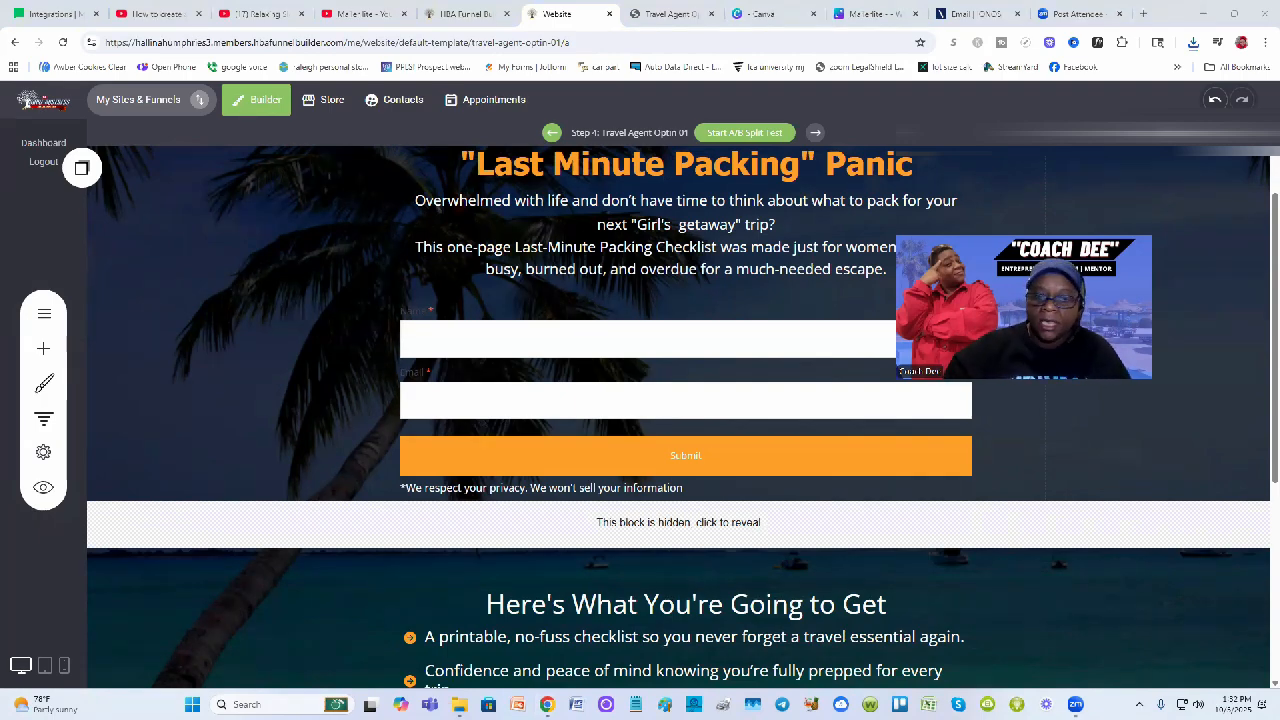
scroll(314, 355, "up", 1)
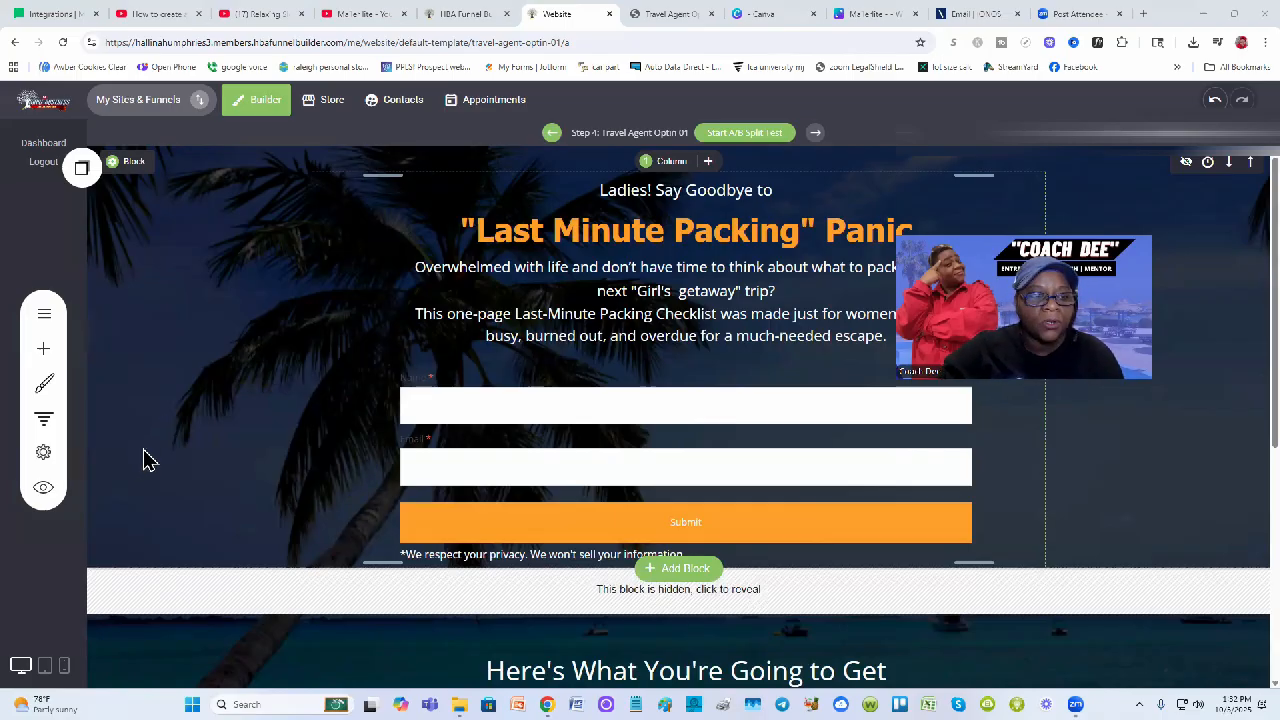
Add MailerLite as a funnel application using the API key, verify it, and return to the page editor
left_click(47, 458)
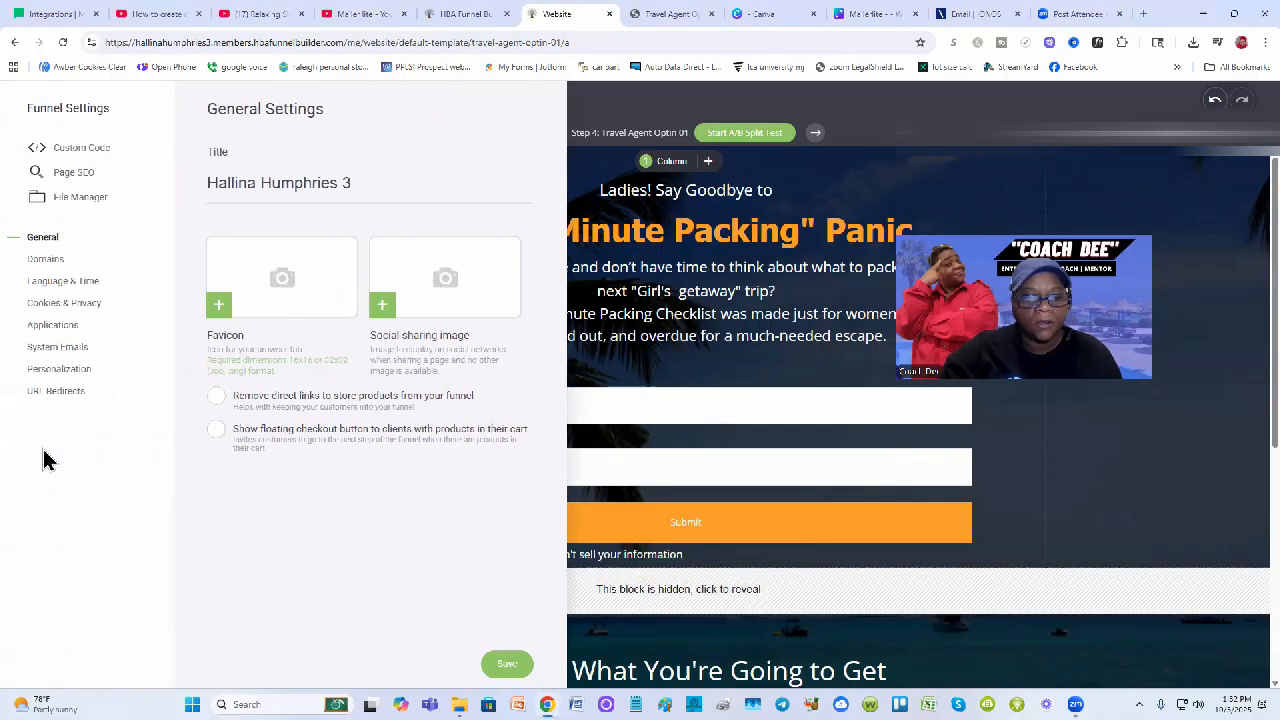
left_click(57, 325)
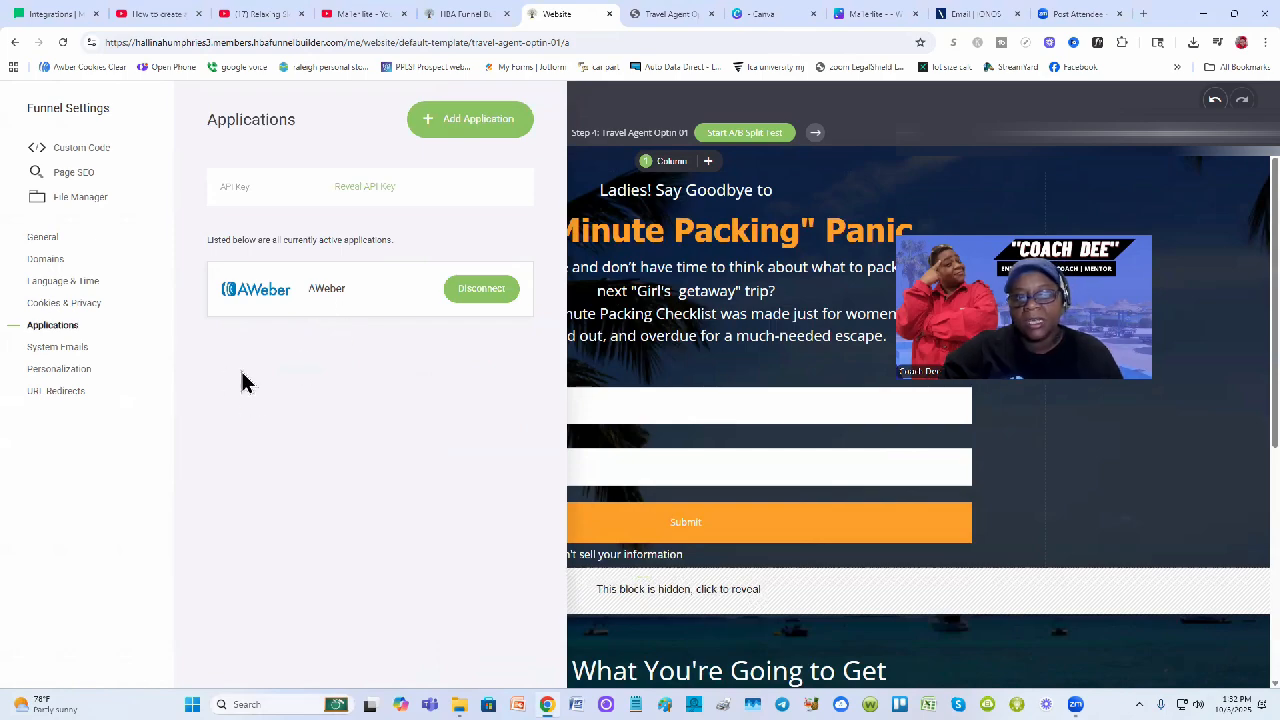
left_click(485, 120)
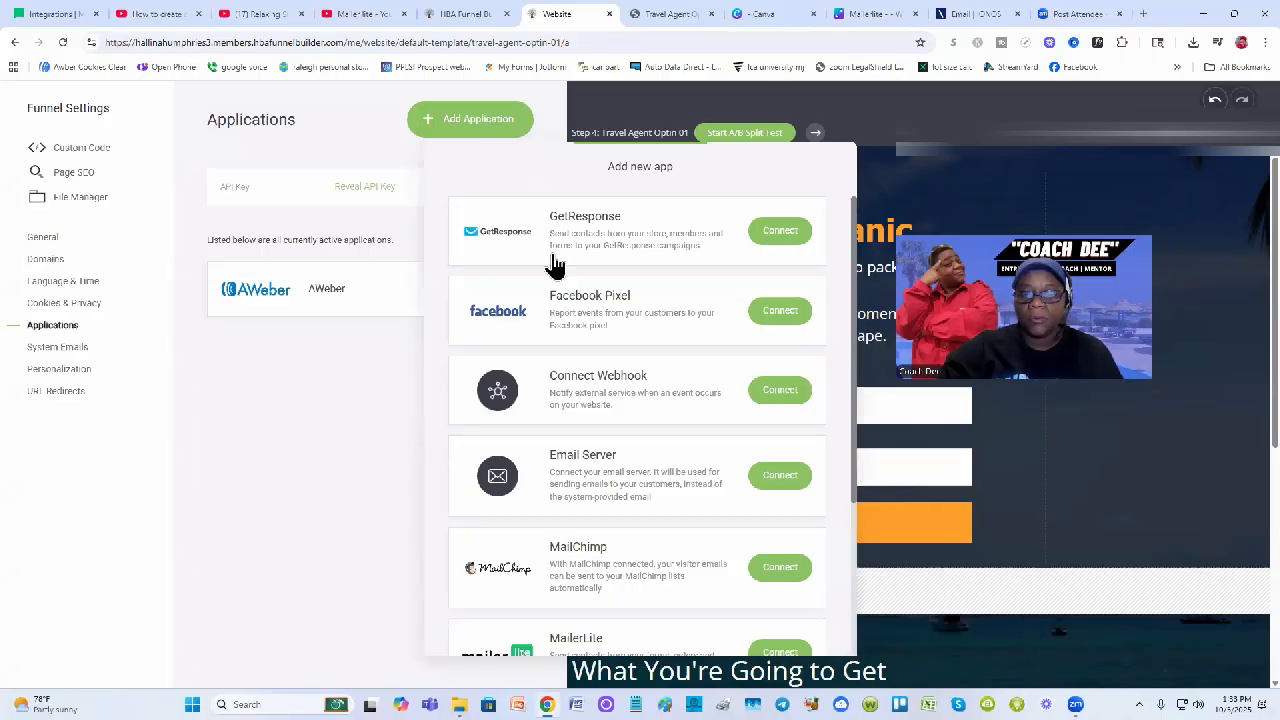
scroll(597, 356, "down", 2)
scroll(597, 356, "down", 1)
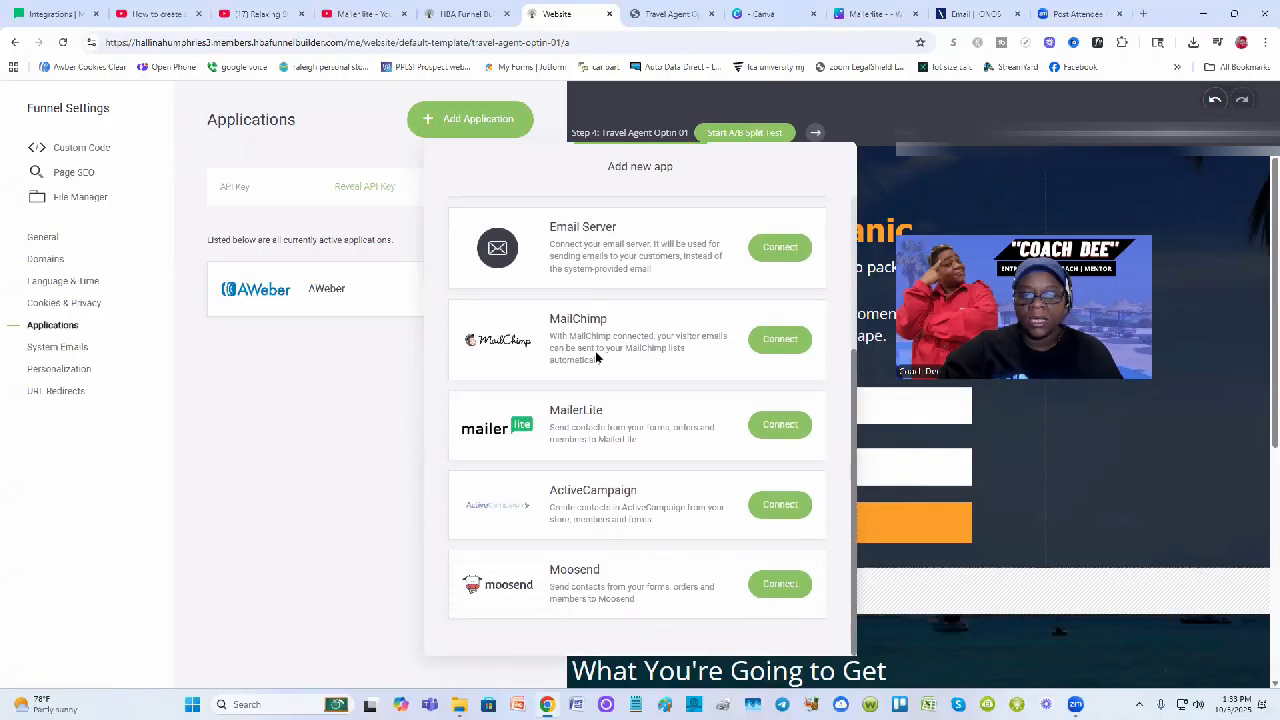
left_click(782, 426)
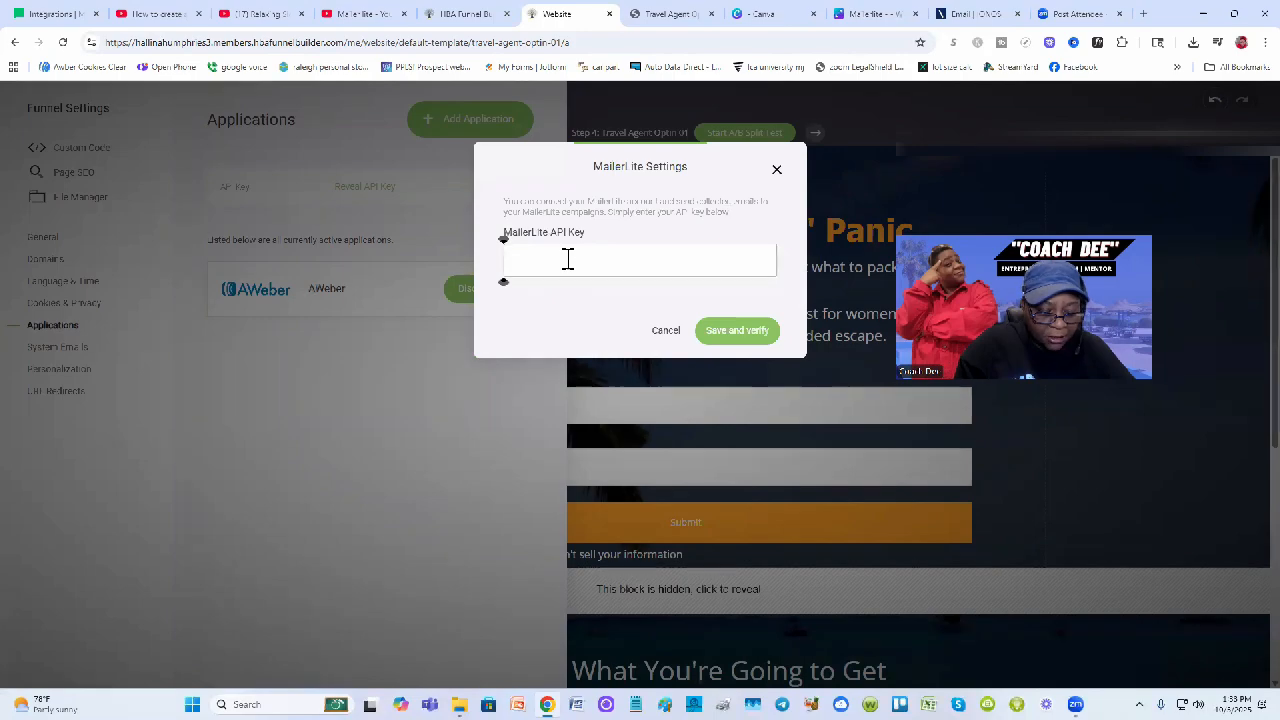
left_click(740, 331)
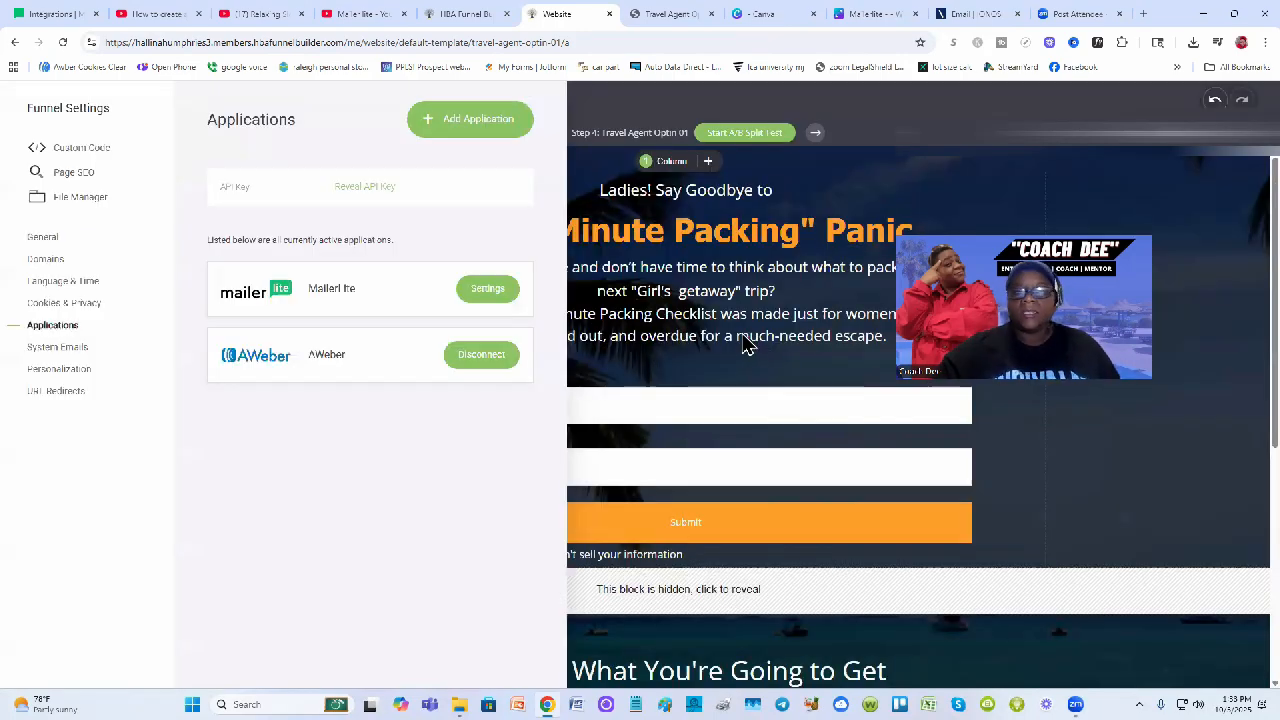
left_click(745, 343)
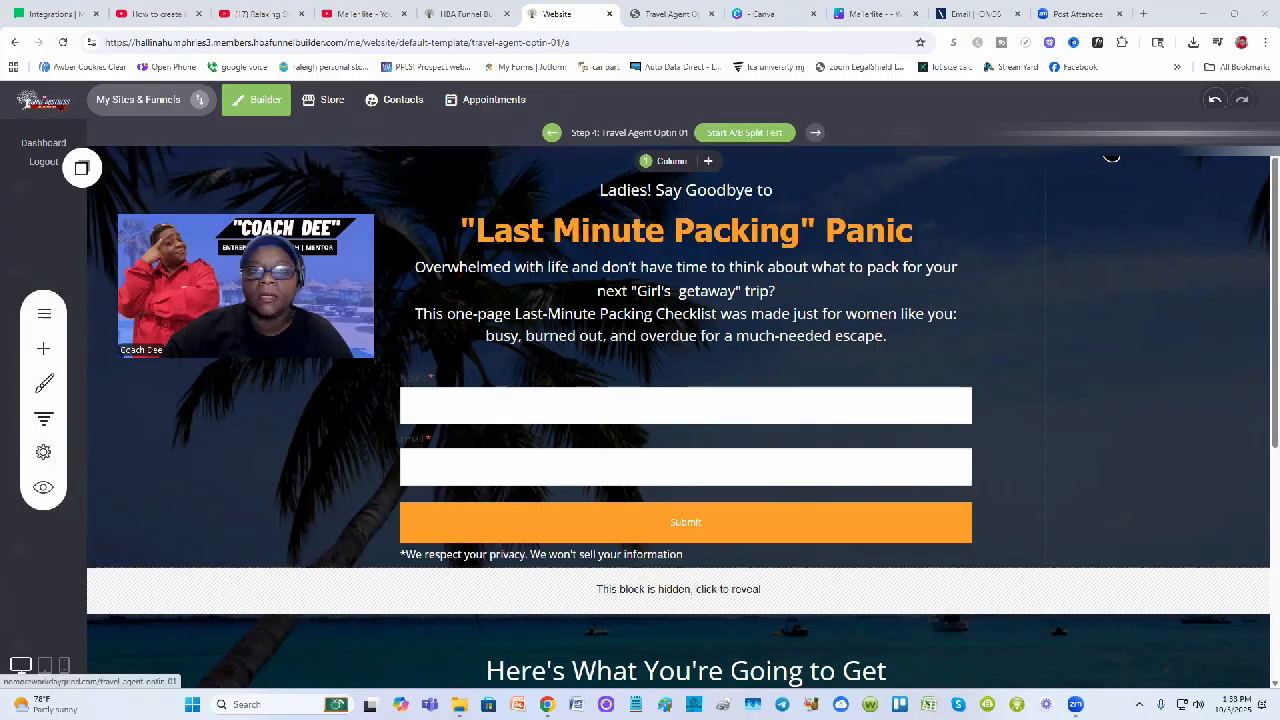
left_click(1111, 157)
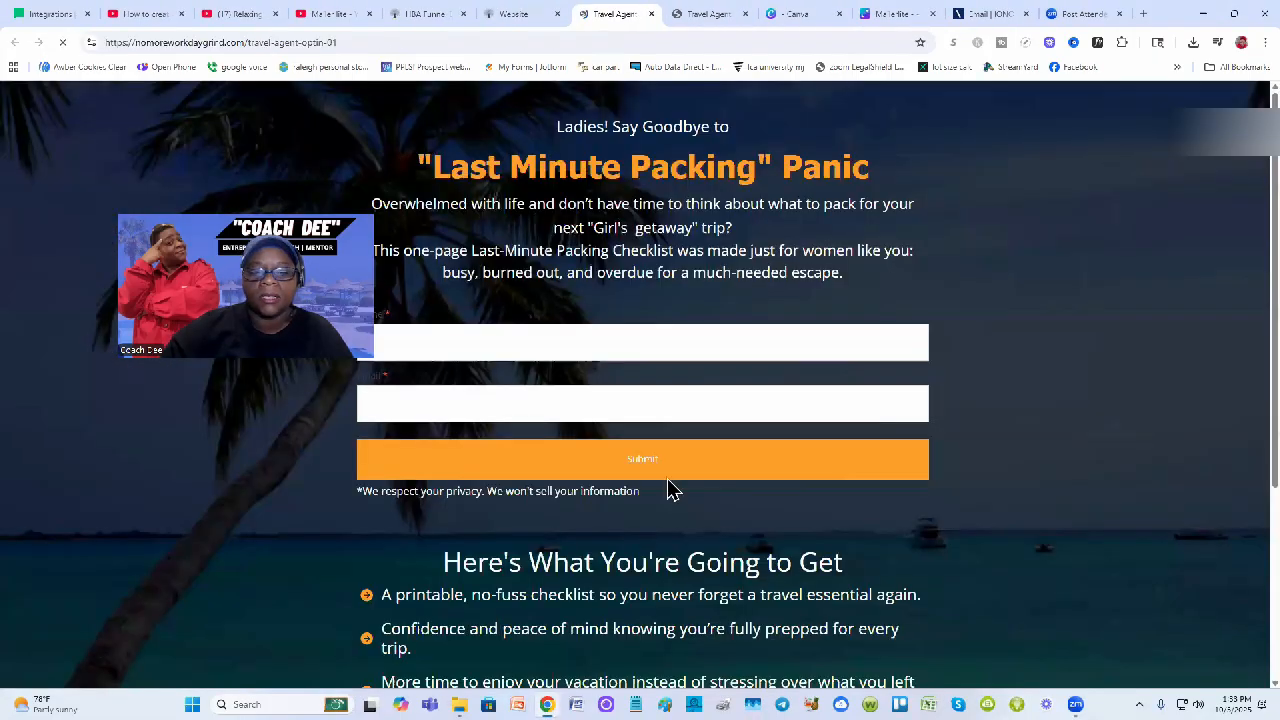
scroll(700, 500, "down", 2)
scroll(966, 480, "up", 1)
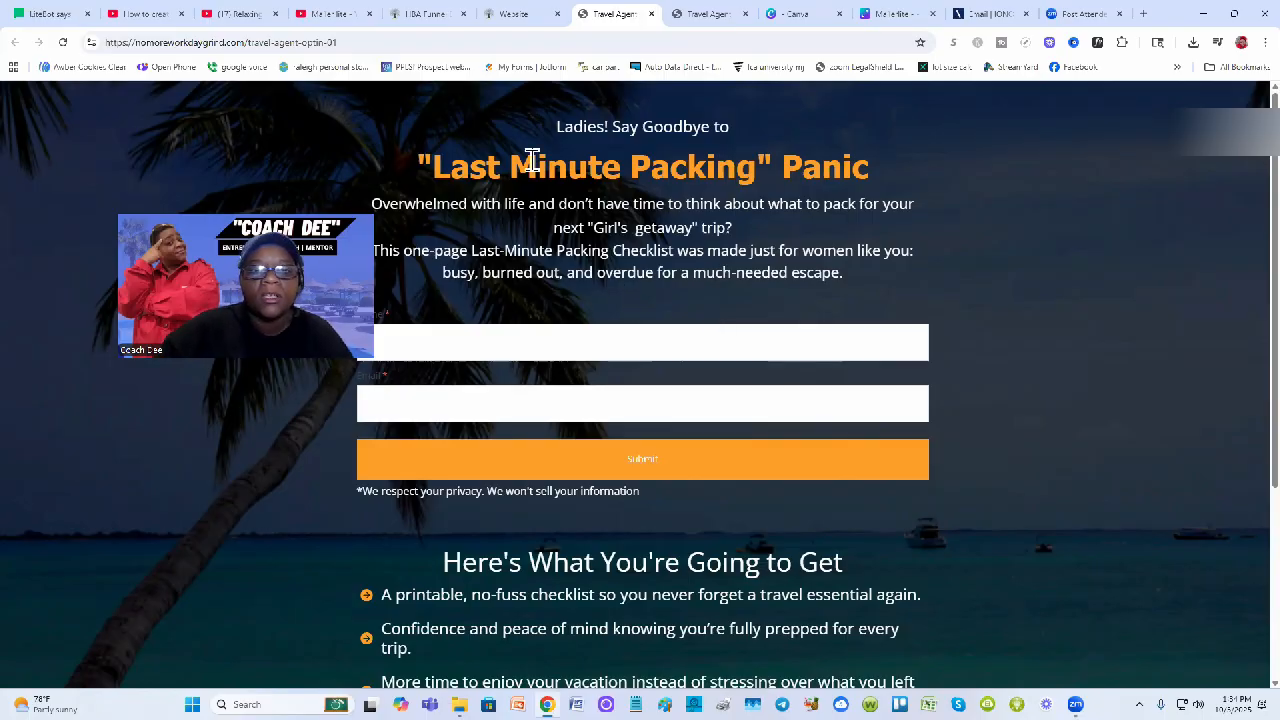
left_click(519, 24)
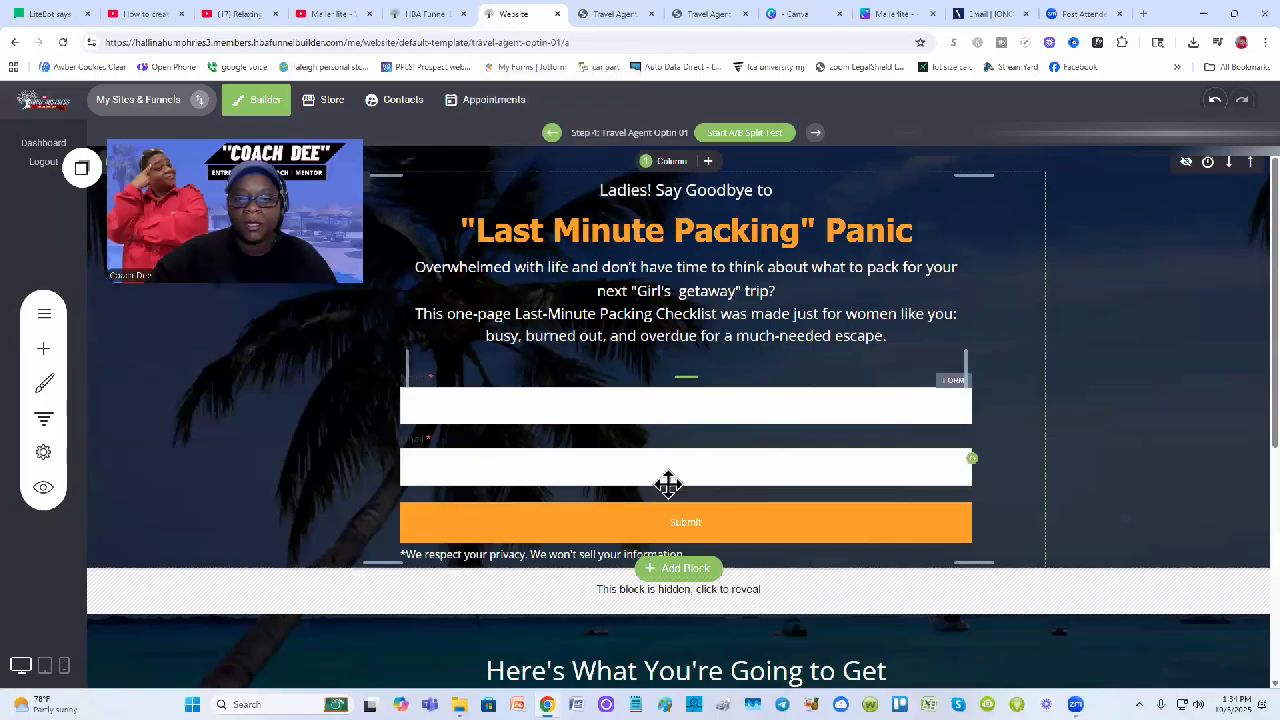
Select the travel page's signup form and open its Form Settings panel
left_click(815, 438)
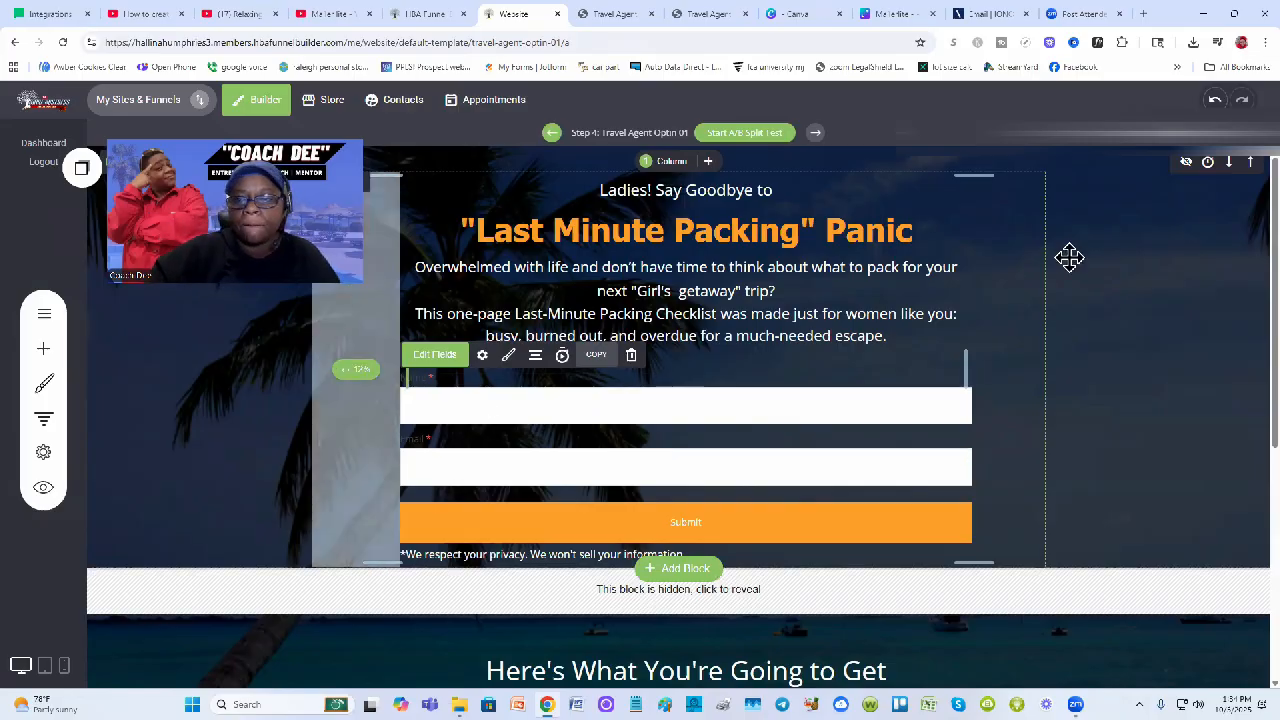
left_click(482, 356)
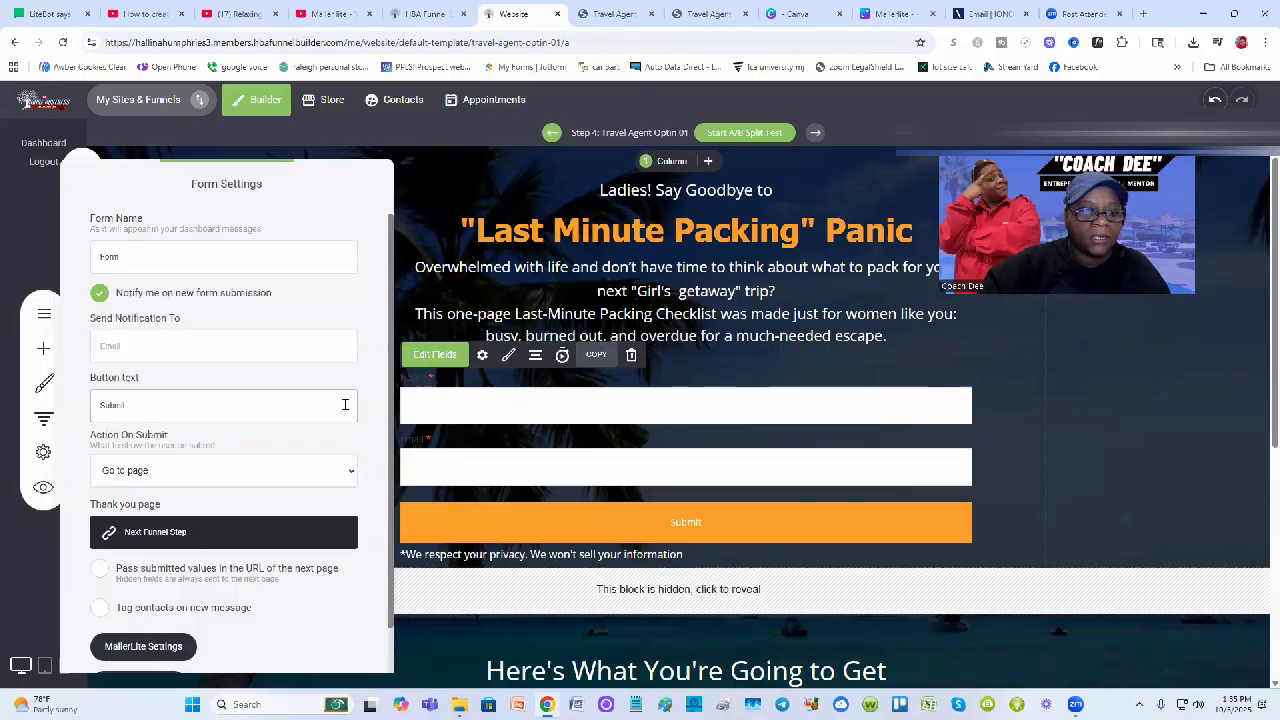
scroll(345, 404, "down", 1)
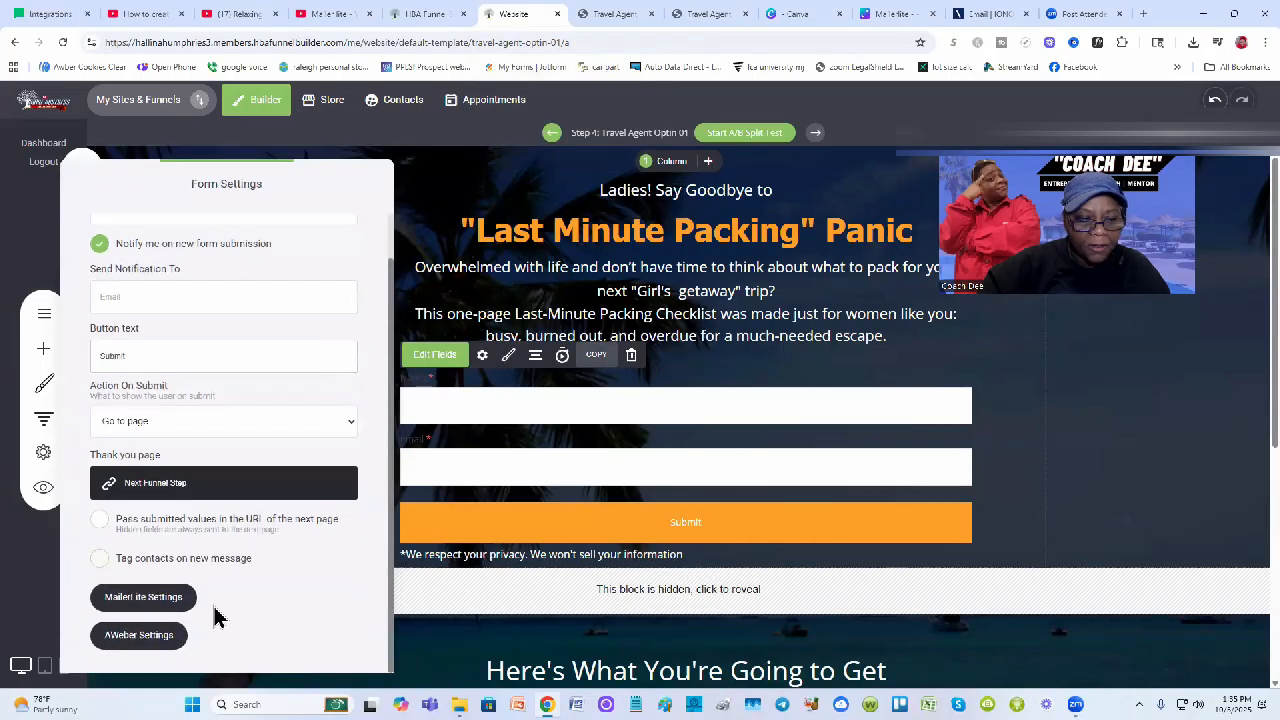
Route the form's submissions to the 'hba travel site' MailerLite list and close Form Settings
left_click(160, 604)
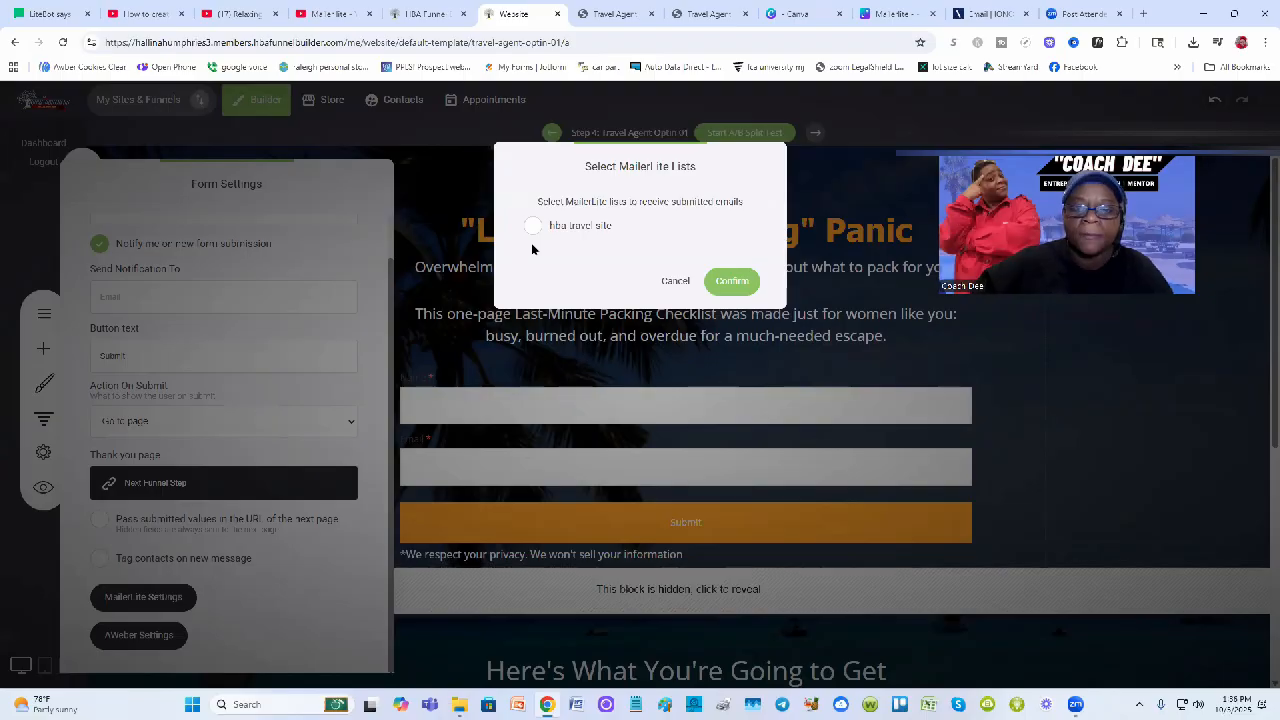
left_click(533, 227)
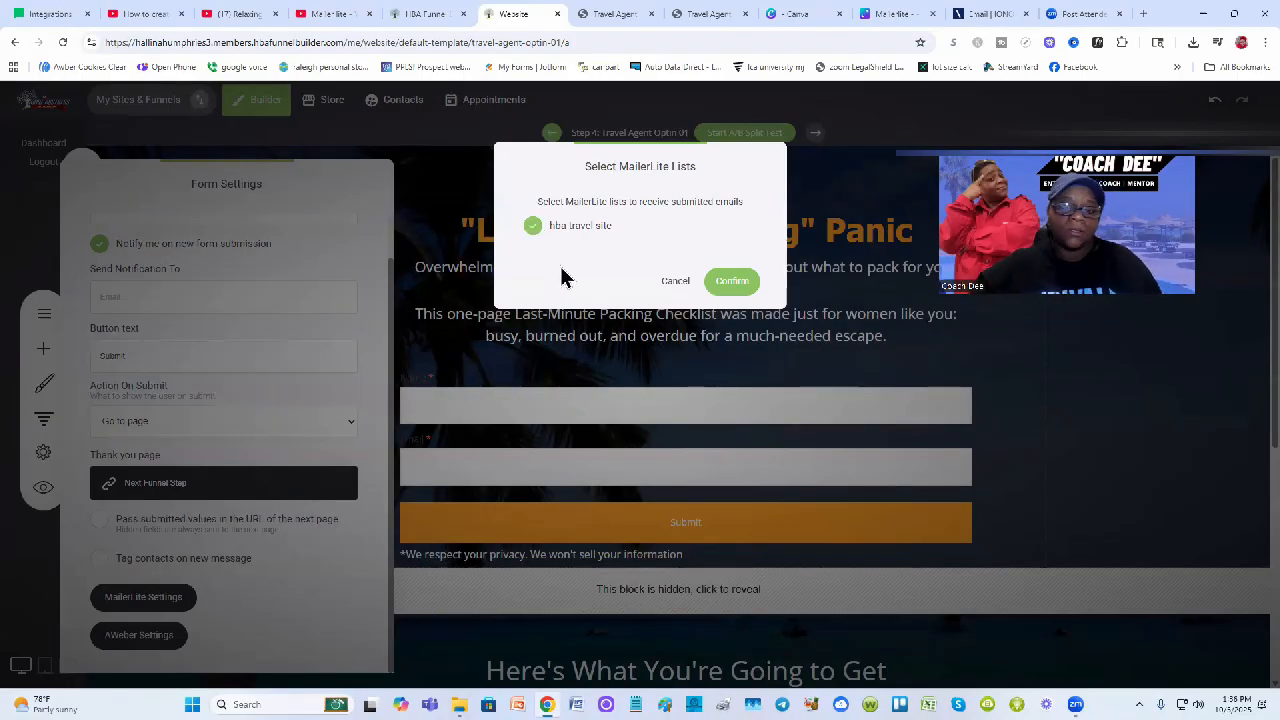
left_click(735, 283)
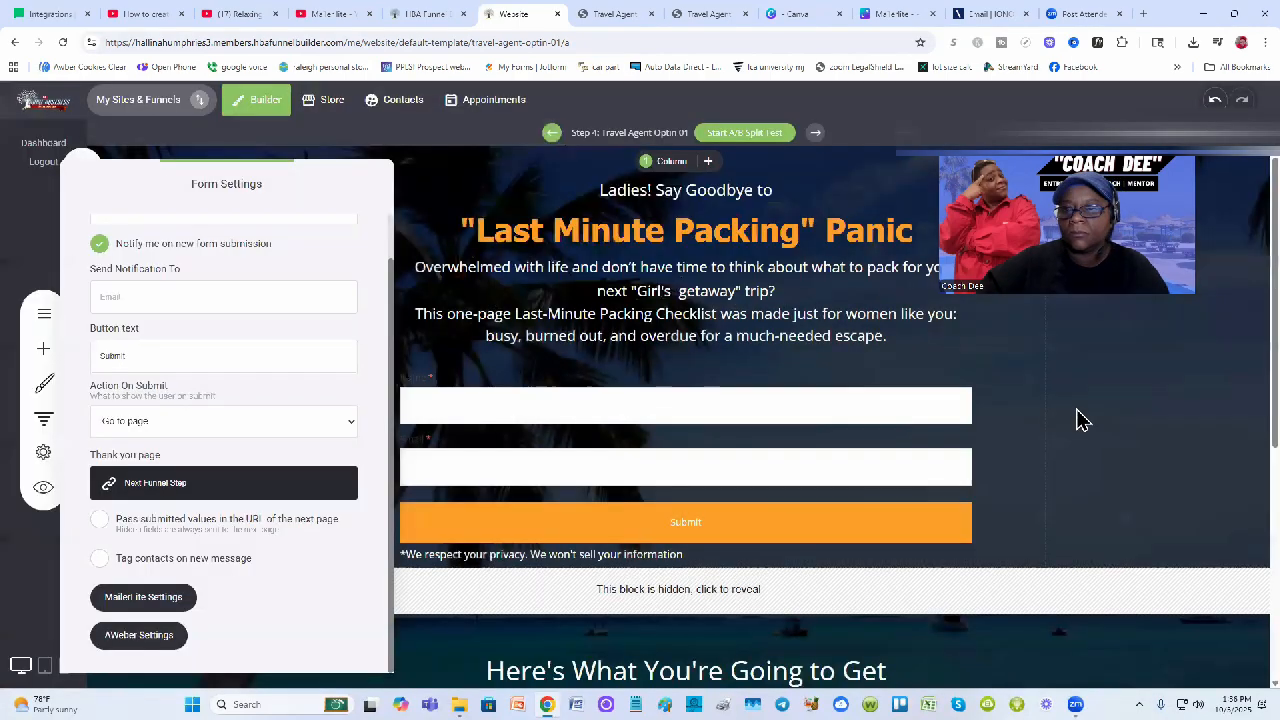
left_click(1052, 172)
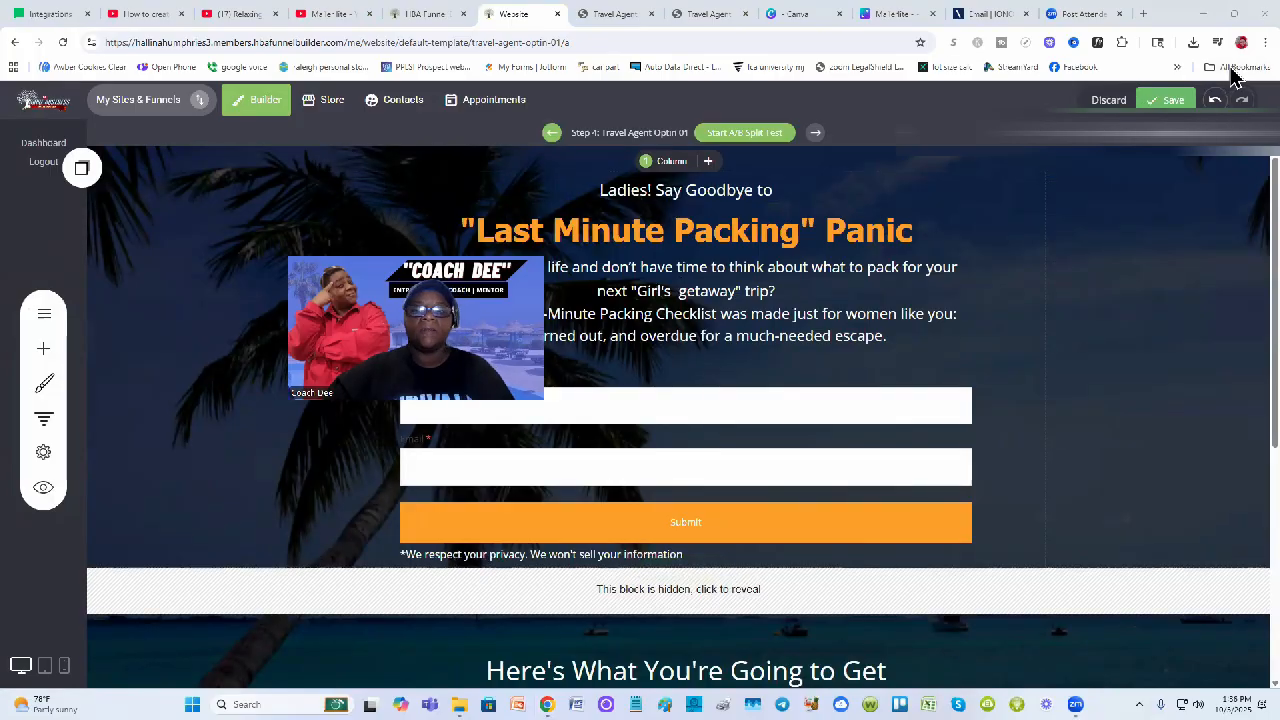
Save the Travel Agent Optin 01 page with its MailerLite-linked signup form
left_click(1166, 99)
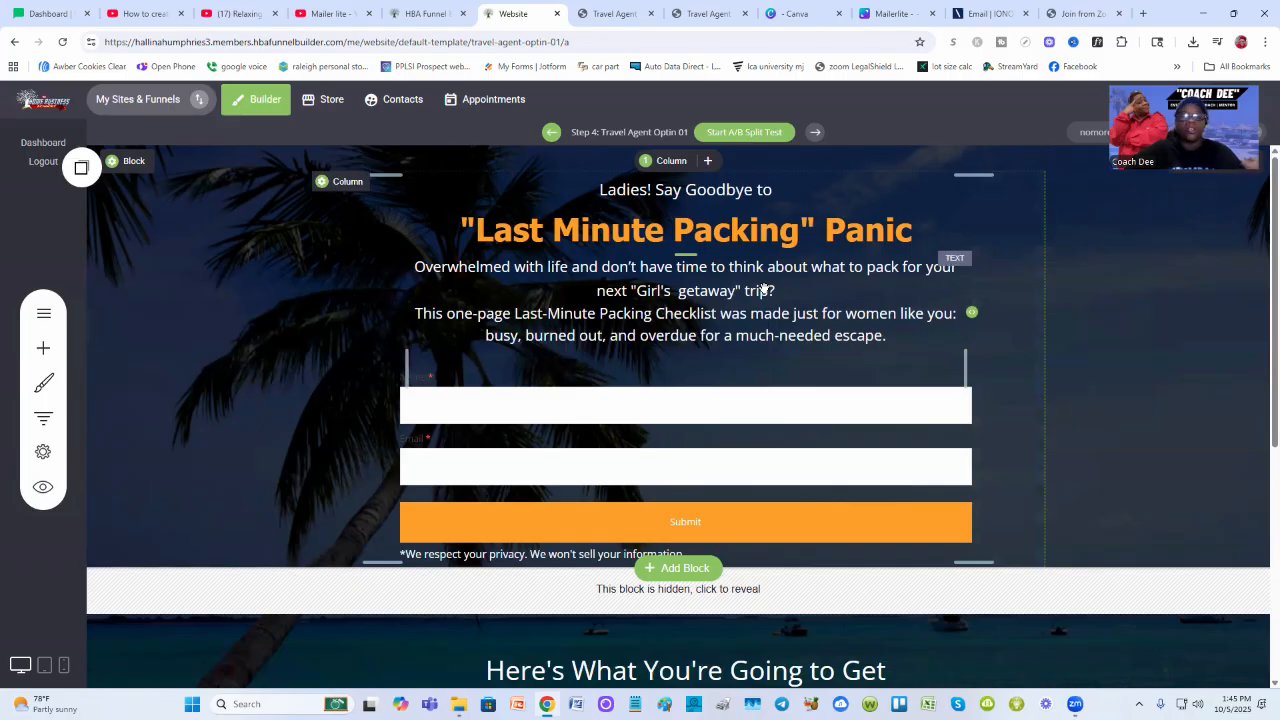
Open MailerLite's Subscribe settings under Account settings to check double opt-in for API is off
left_click(38, 13)
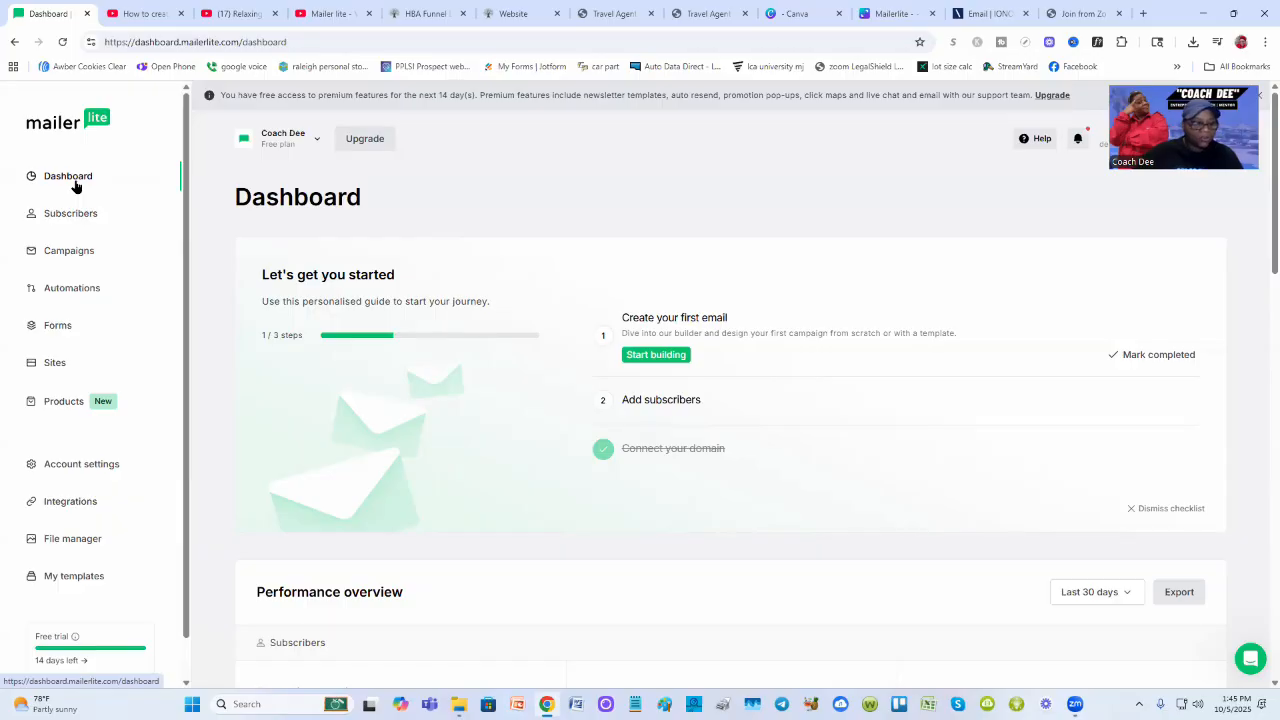
left_click(78, 466)
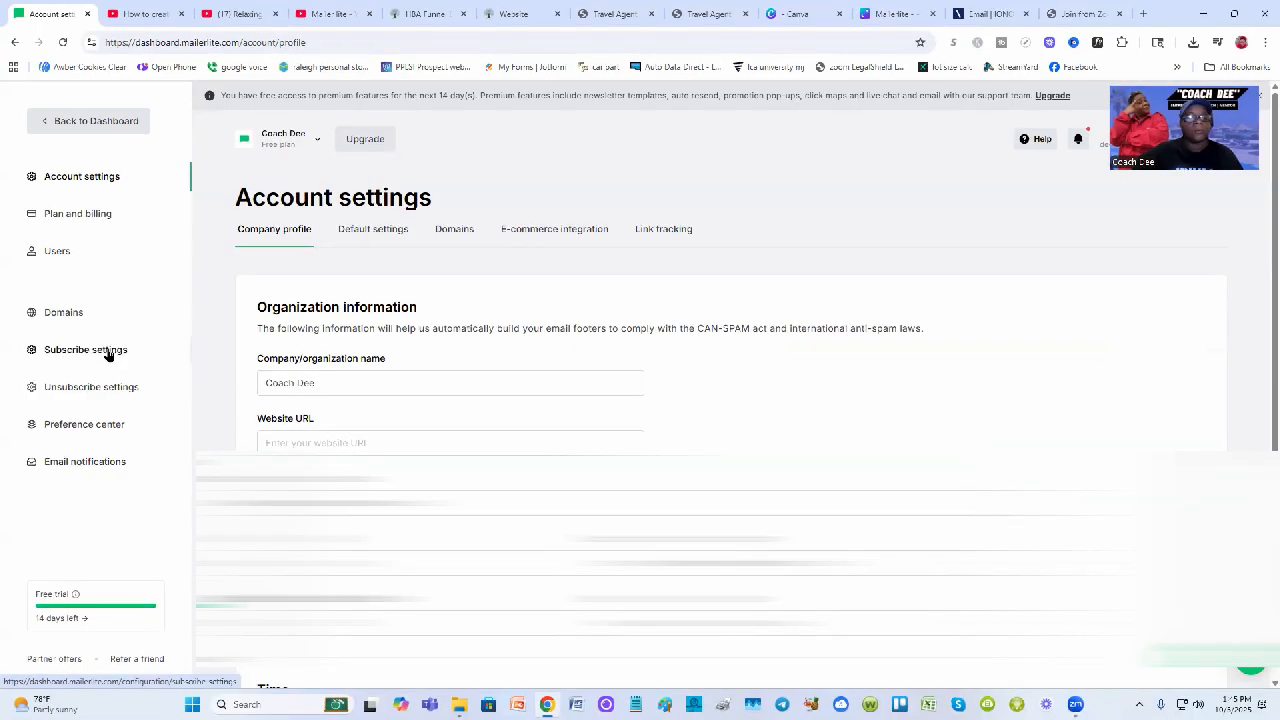
left_click(108, 352)
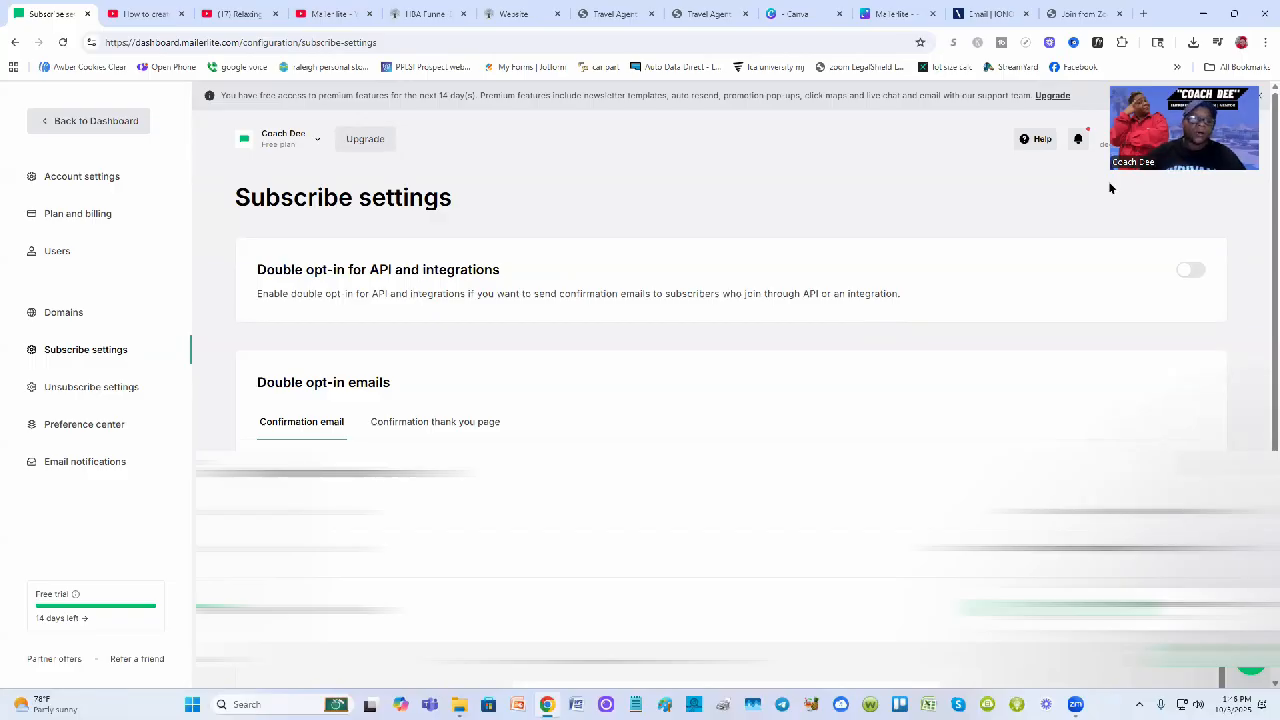
left_click_drag(1110, 188, 1018, 258)
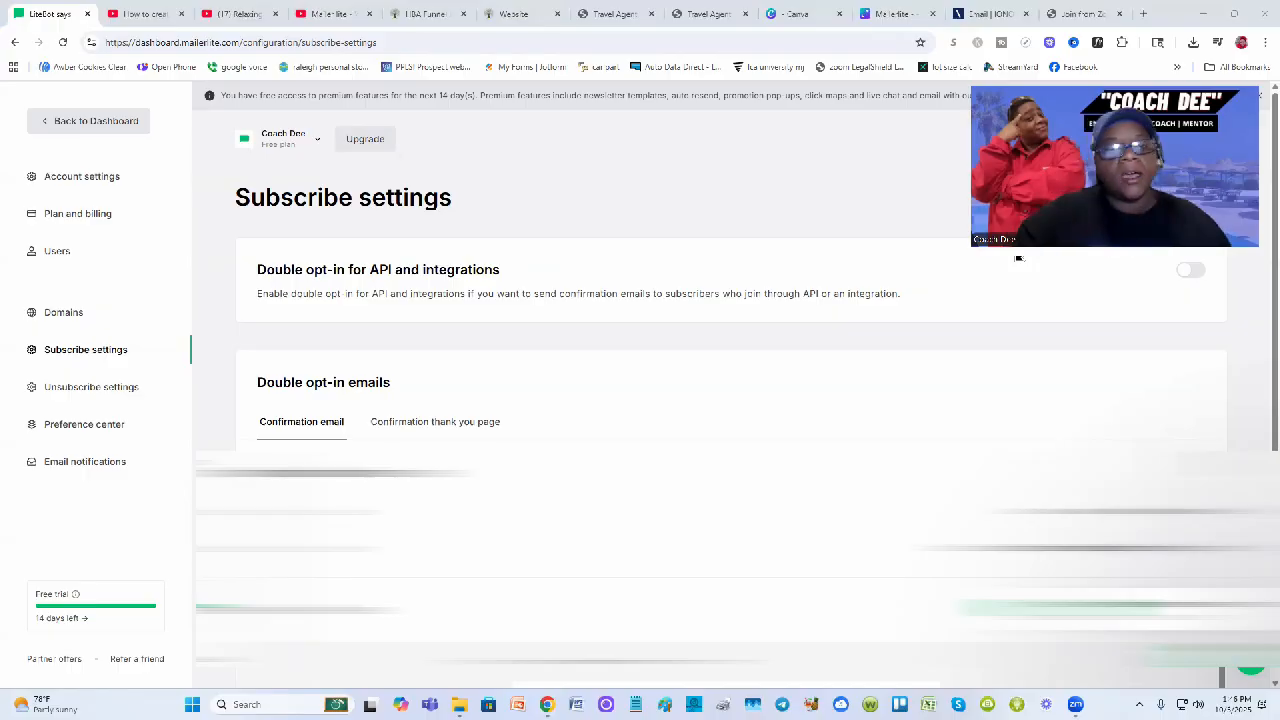
Switch to the live opt-in page and start filling in the Name field for a test signup
left_click(518, 12)
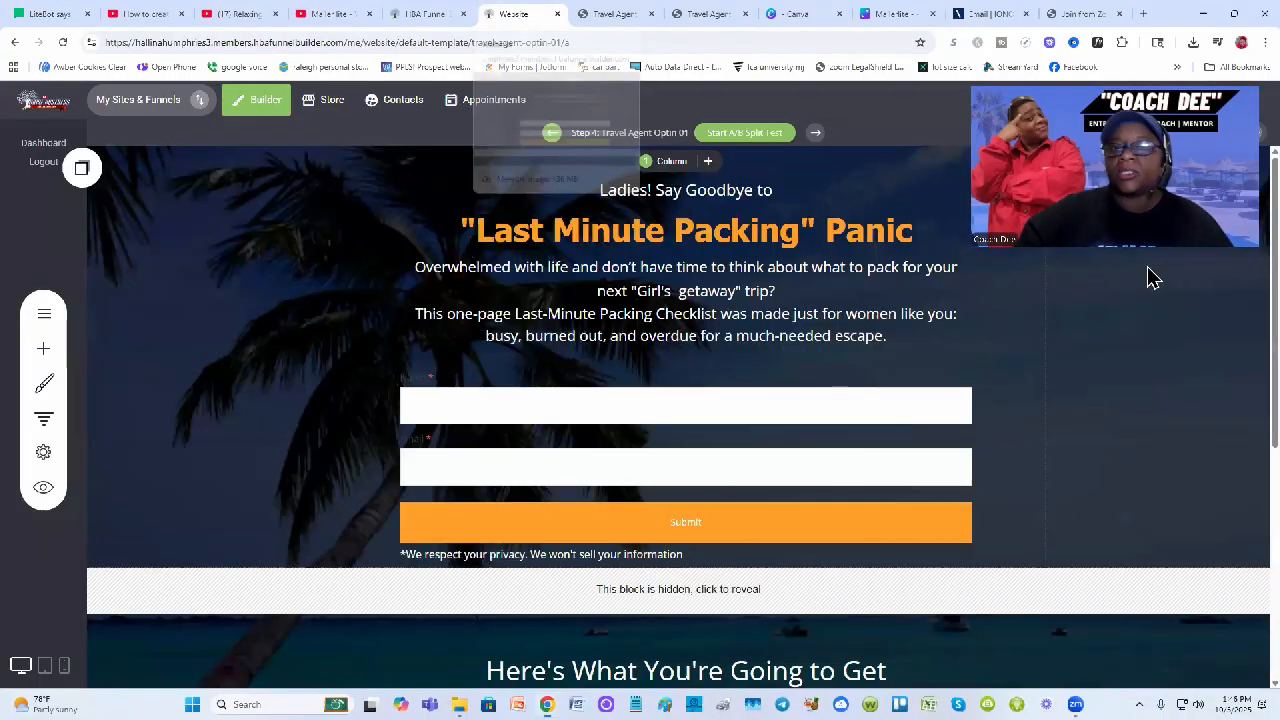
left_click(606, 12)
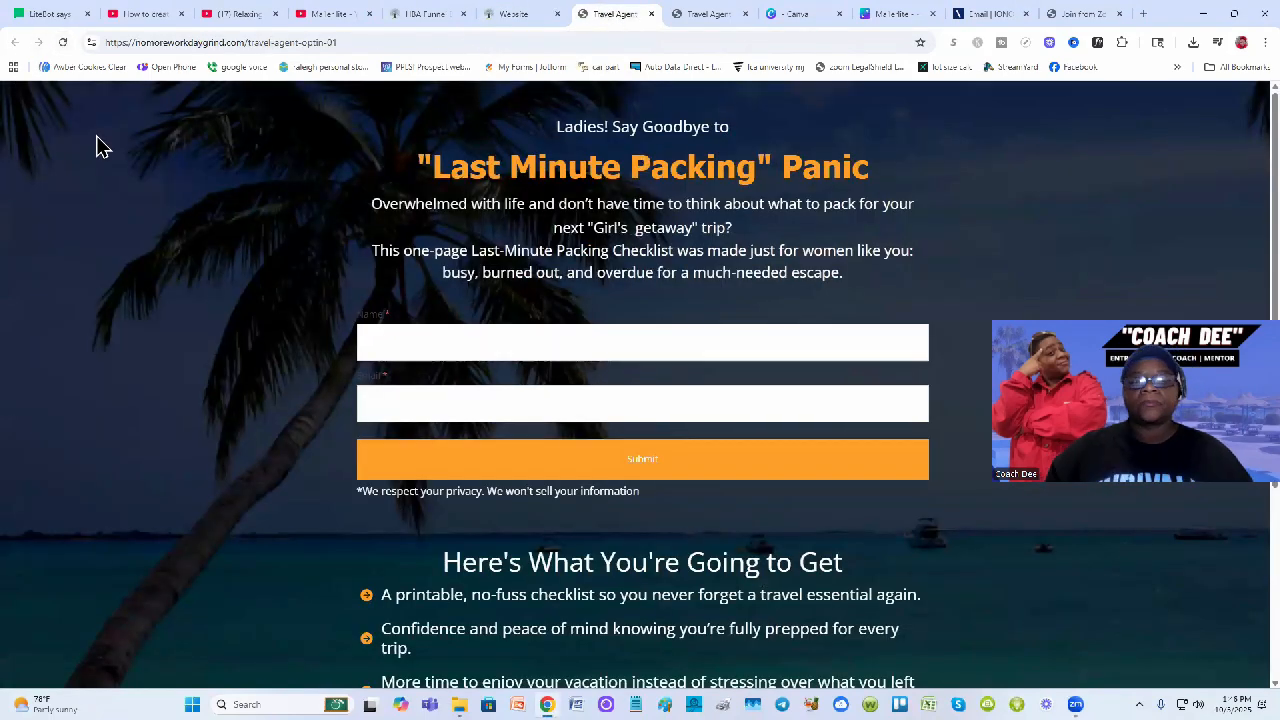
left_click(368, 341)
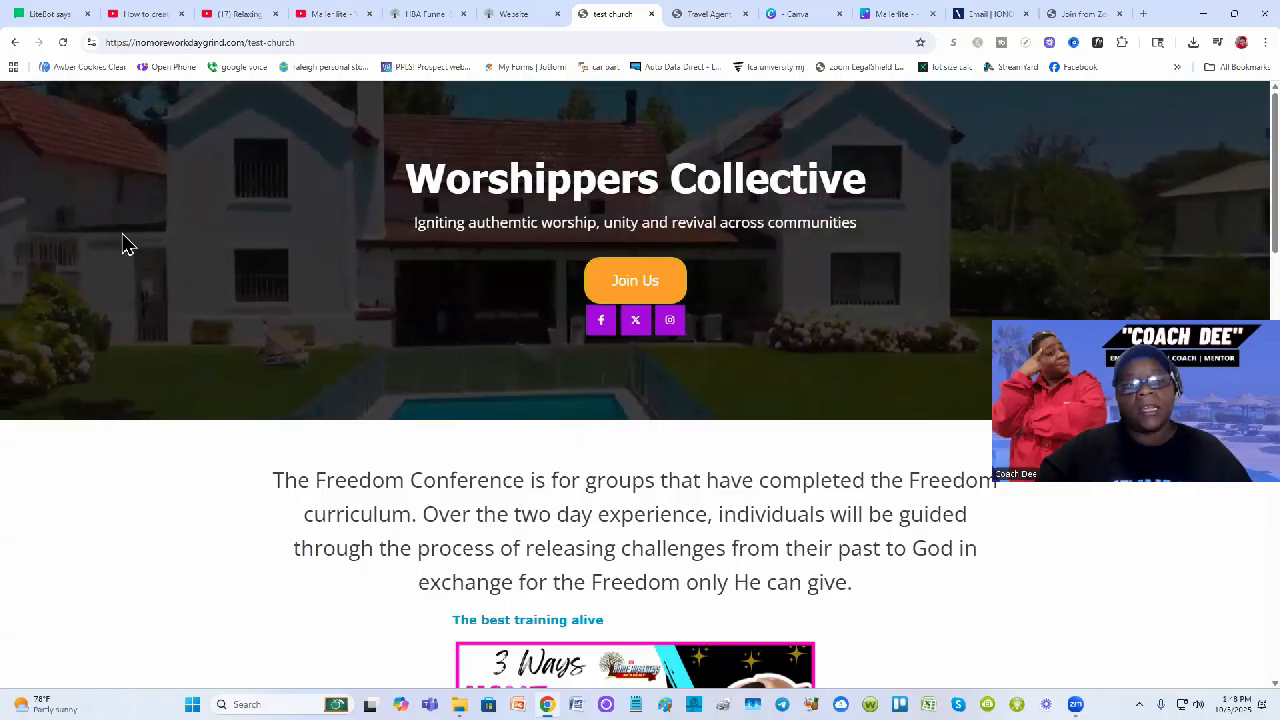
Open MailerLite's Subscribers list from the dashboard, showing 2 active subscribers
left_click(47, 14)
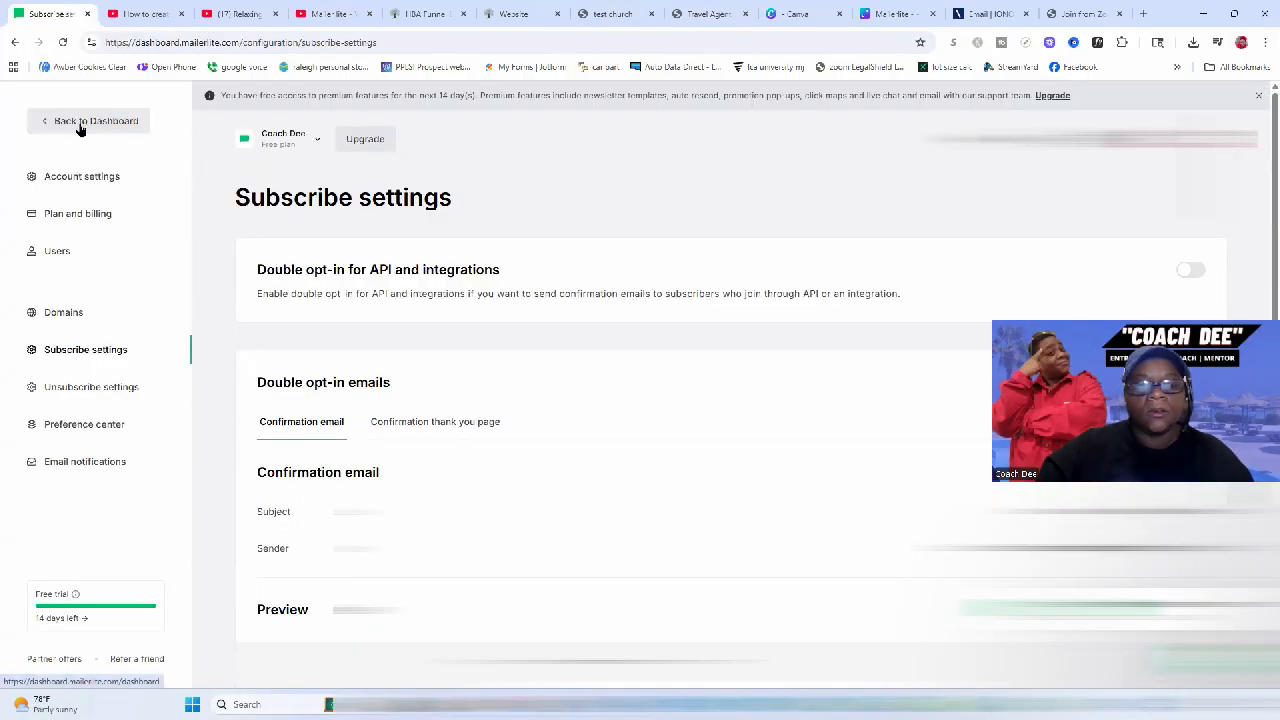
left_click(80, 124)
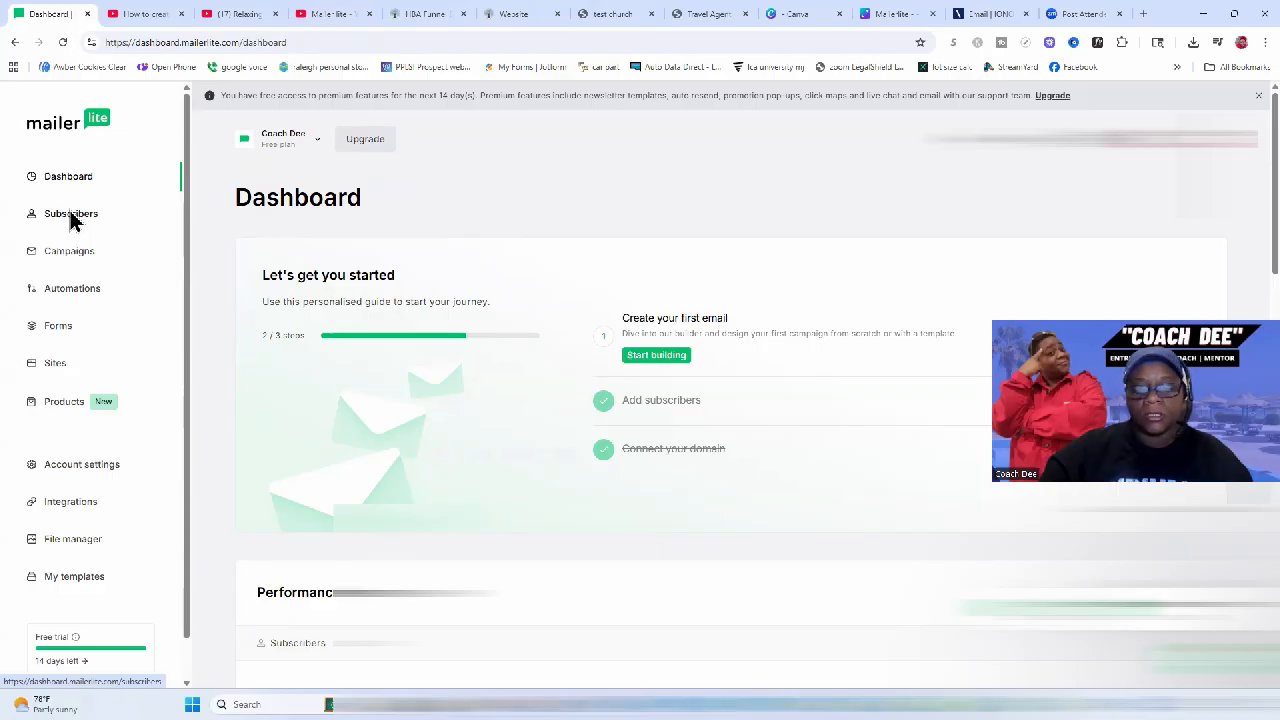
left_click(73, 215)
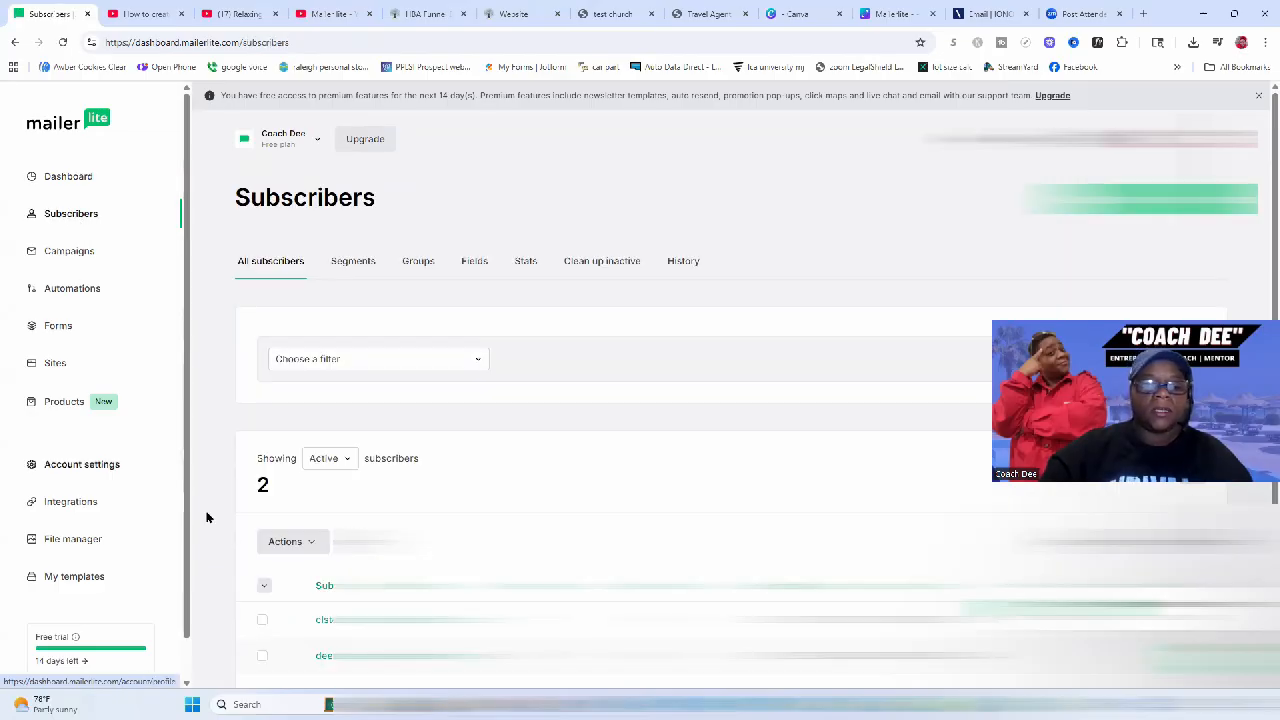